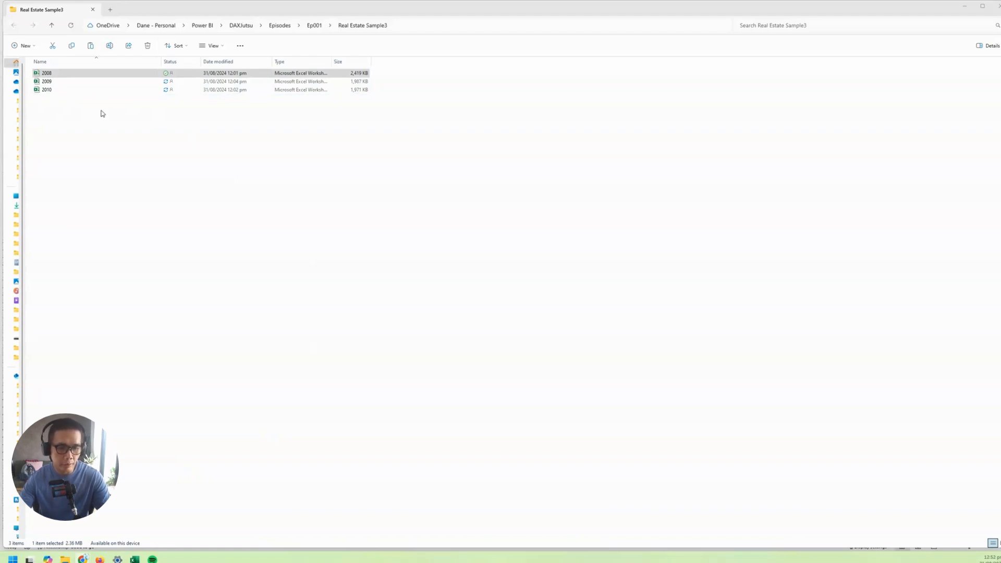
Switch to the 2010 workbook in Excel and examine its title cell and the header row on the Dec-10 sheet.
mouse_move(135, 559)
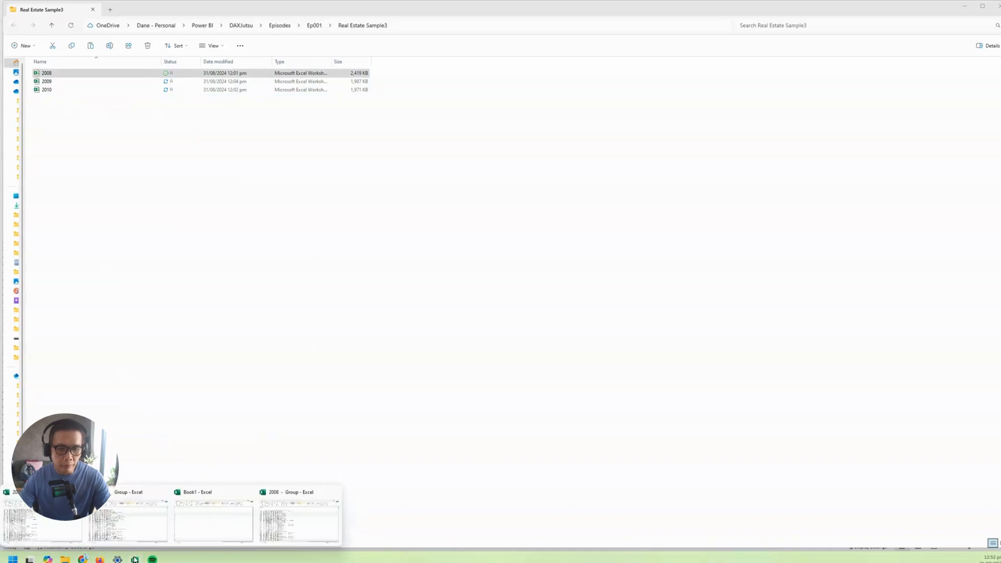
left_click(128, 521)
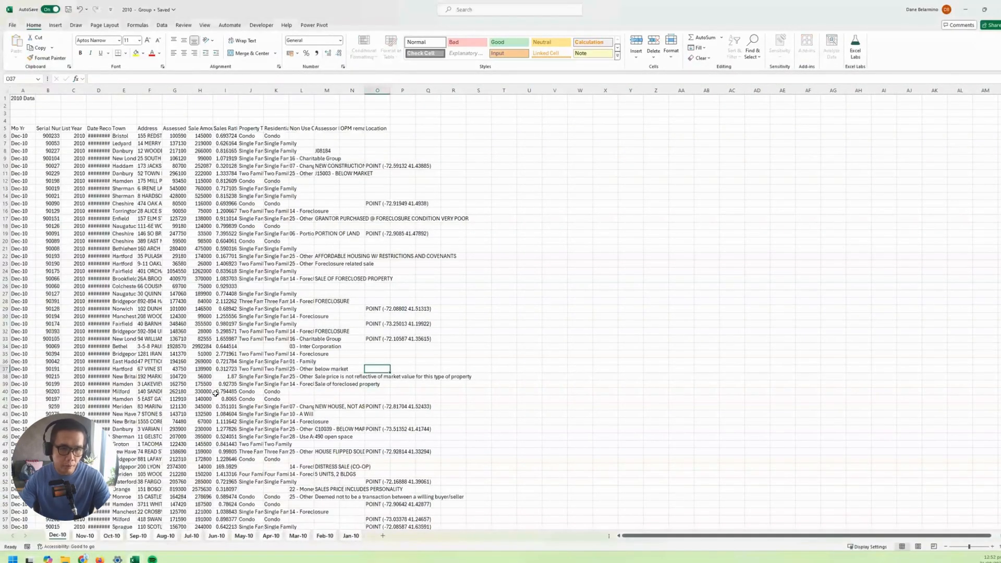
left_click(149, 249)
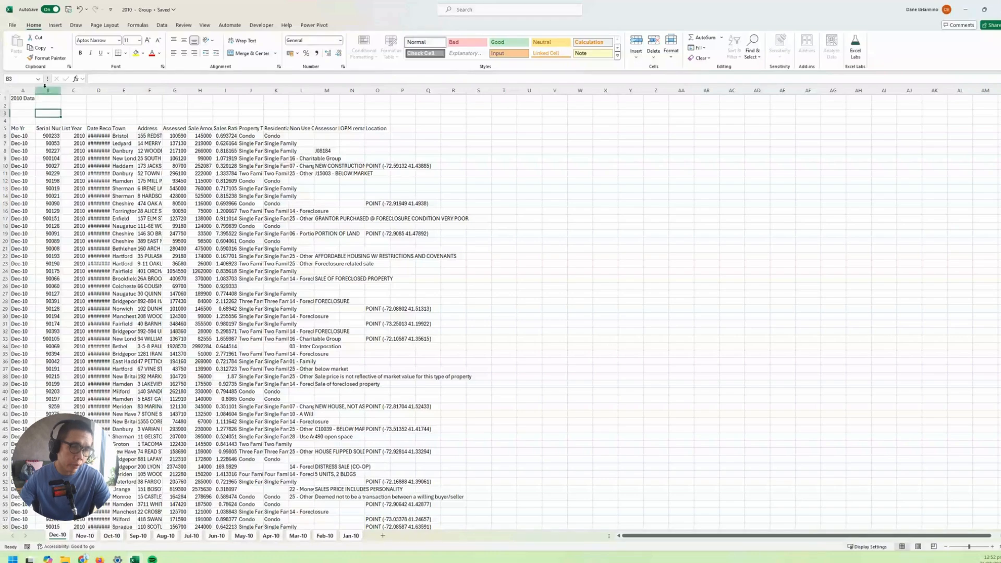
left_click(30, 99)
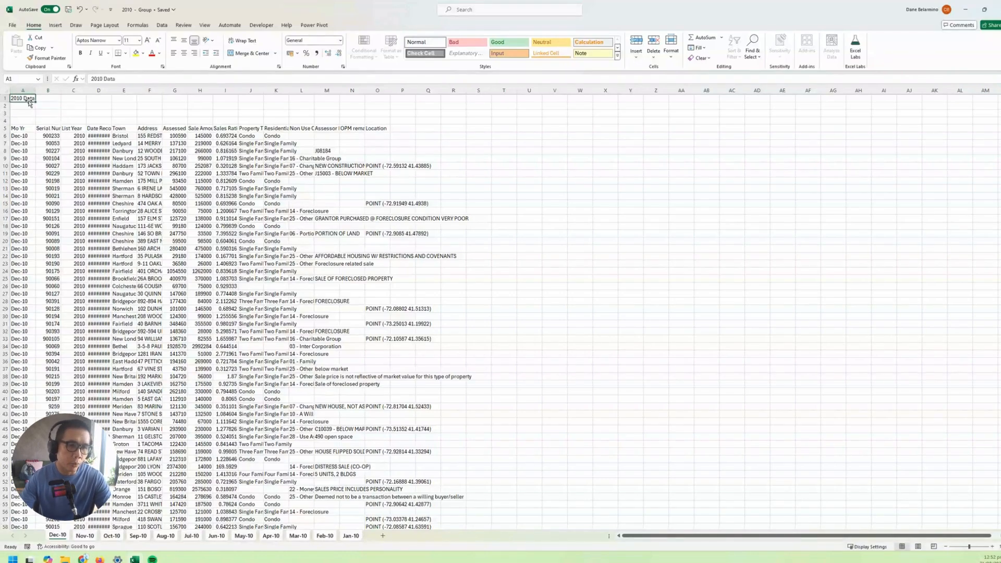
left_click(23, 127)
left_click(4, 128)
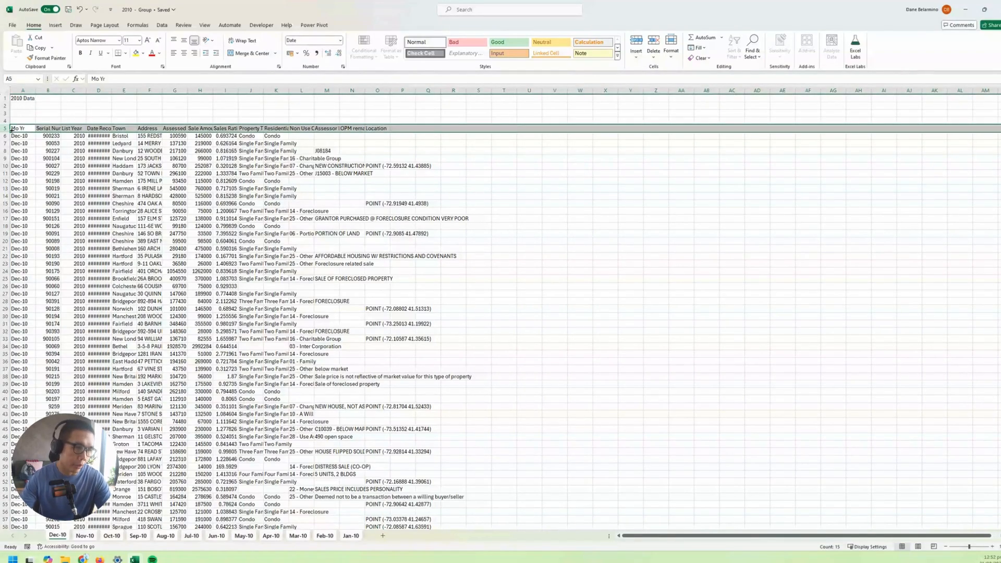
Switch to the 2008 workbook and check which row holds the headers on the Dec-08 sheet.
mouse_move(134, 556)
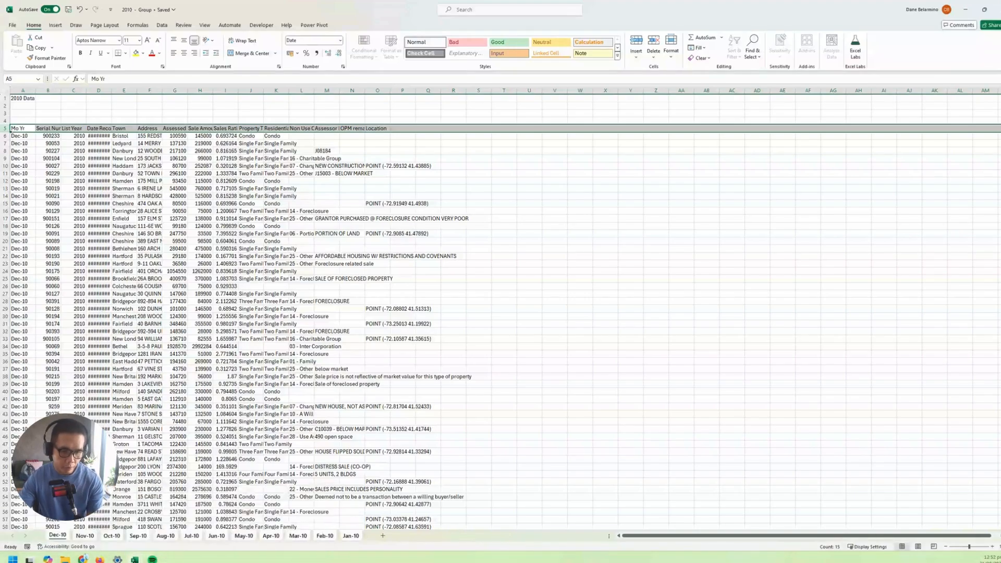
left_click(262, 522)
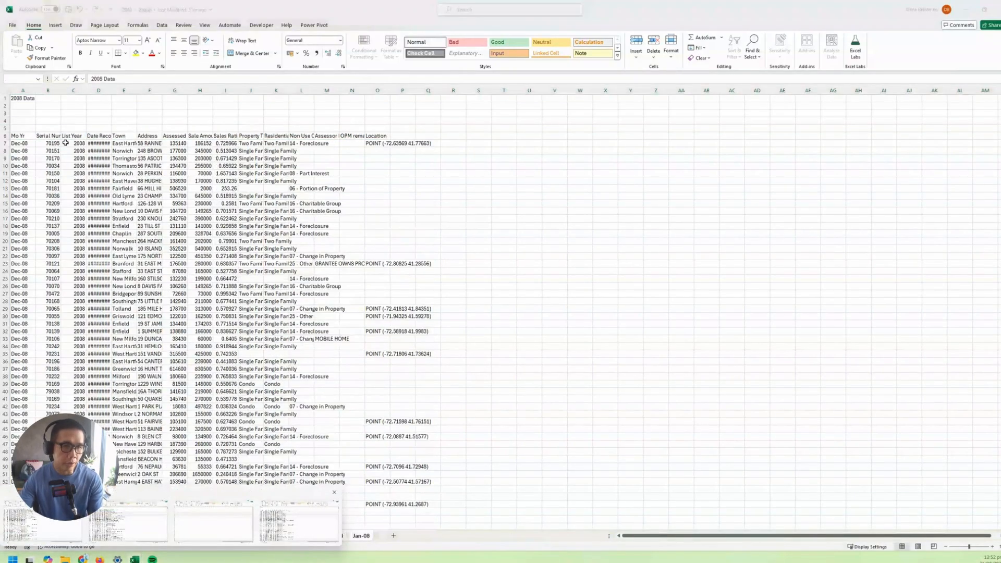
left_click(32, 121)
left_click(5, 136)
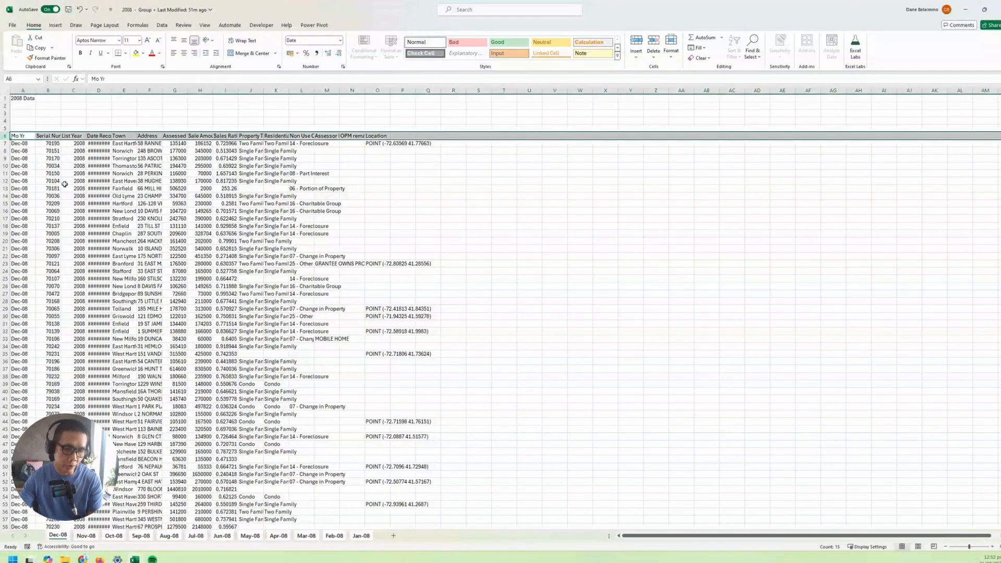
Switch to the 2009 workbook and examine the title, header row position and columns on the Dec-09 sheet.
mouse_move(134, 558)
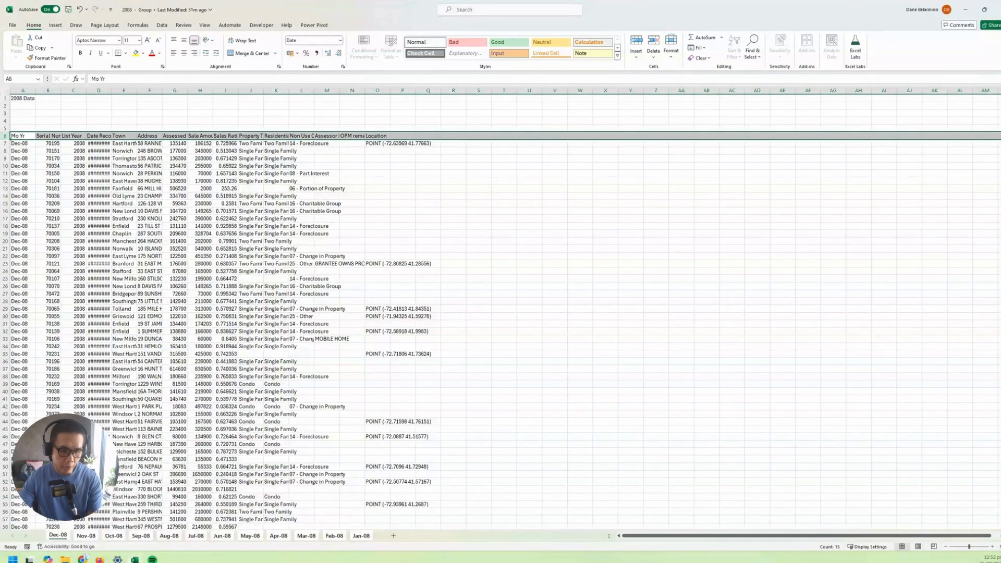
left_click(44, 520)
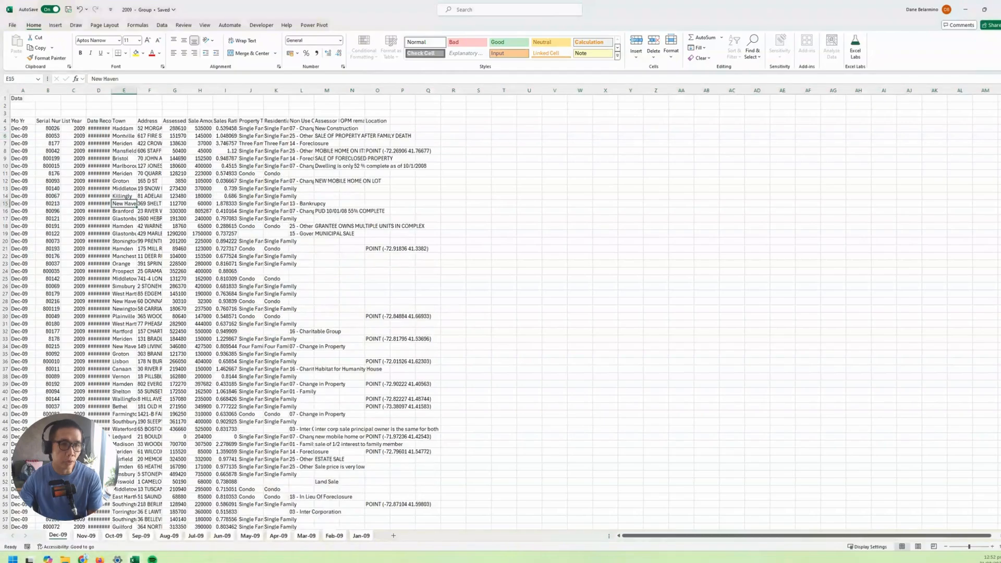
left_click(98, 150)
left_click(28, 99)
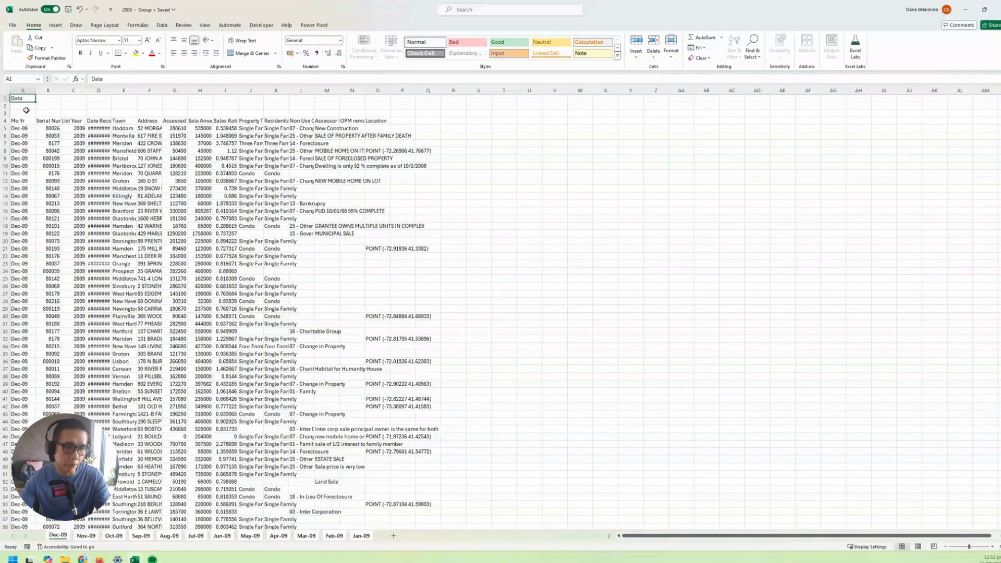
left_click(47, 144)
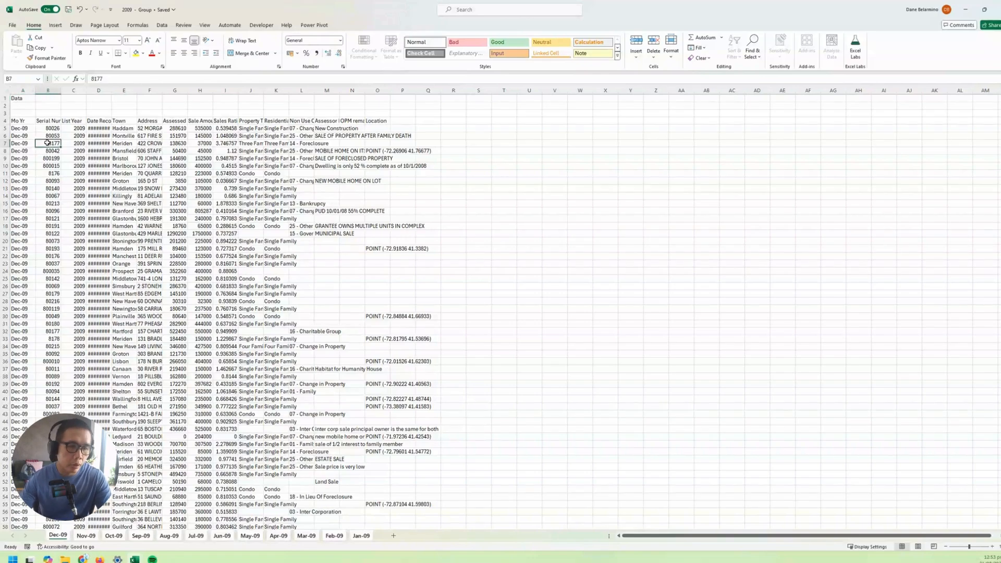
left_click(308, 112)
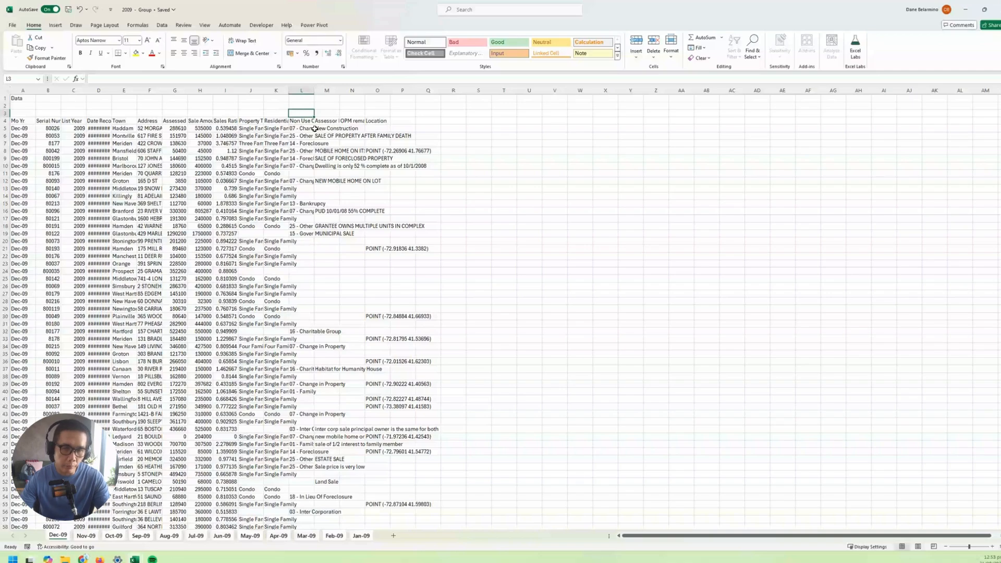
left_click(315, 128)
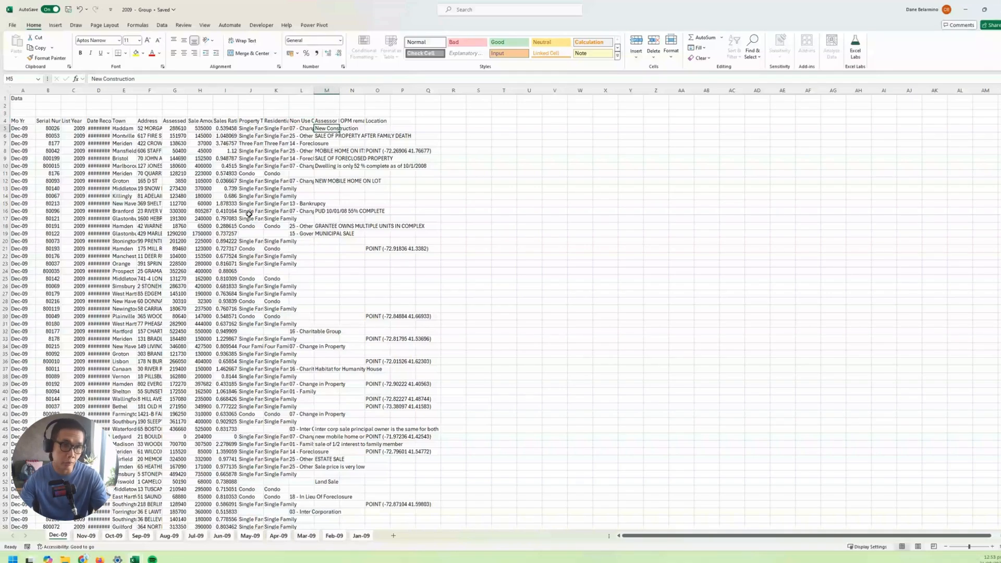
Close the 2009, 2008 and 2010 workbooks and go to cell A1 of the blank Book1 workbook.
left_click(249, 203)
key("ctrl+w")
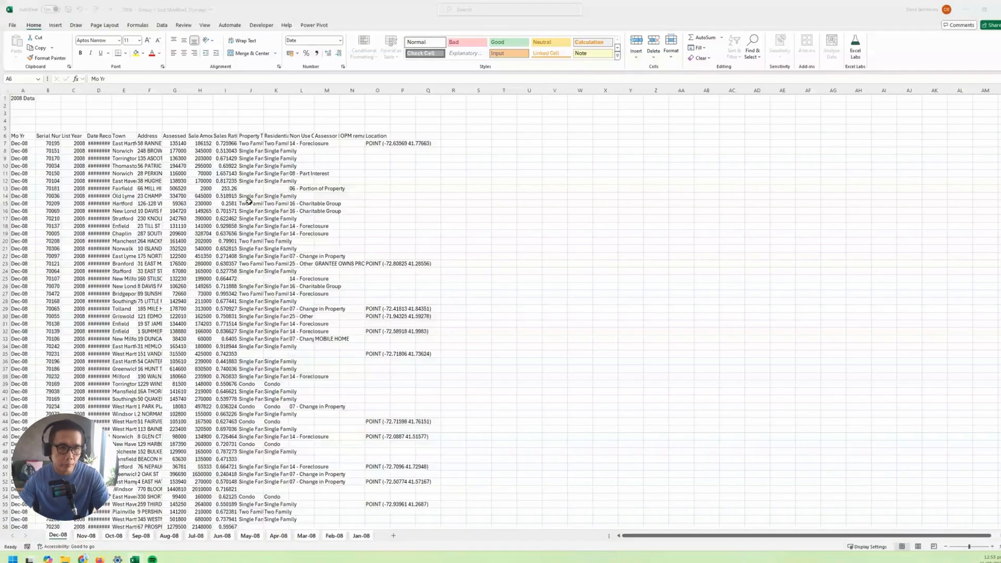
left_click(247, 256)
key("ctrl+w")
key("ctrl+w")
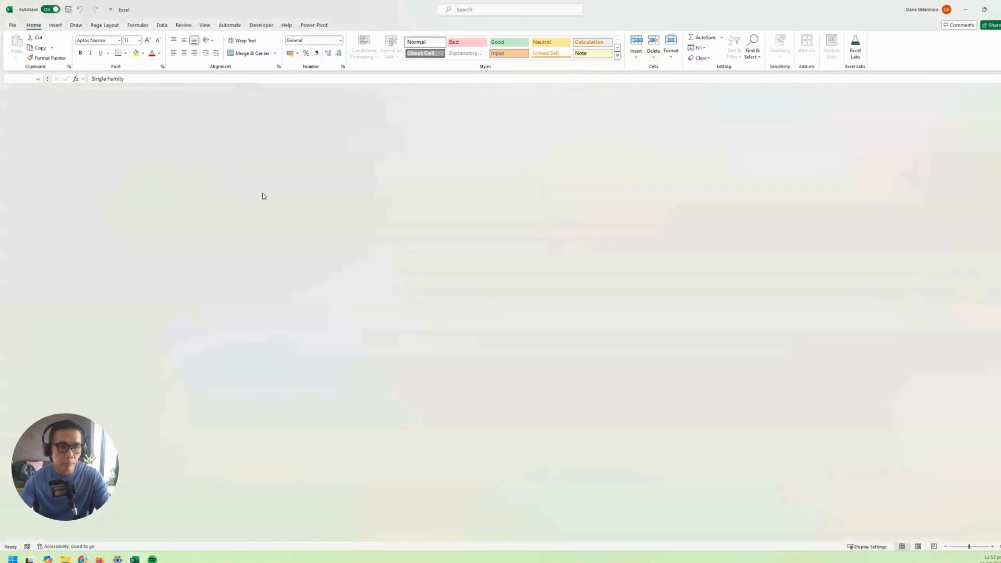
mouse_move(134, 559)
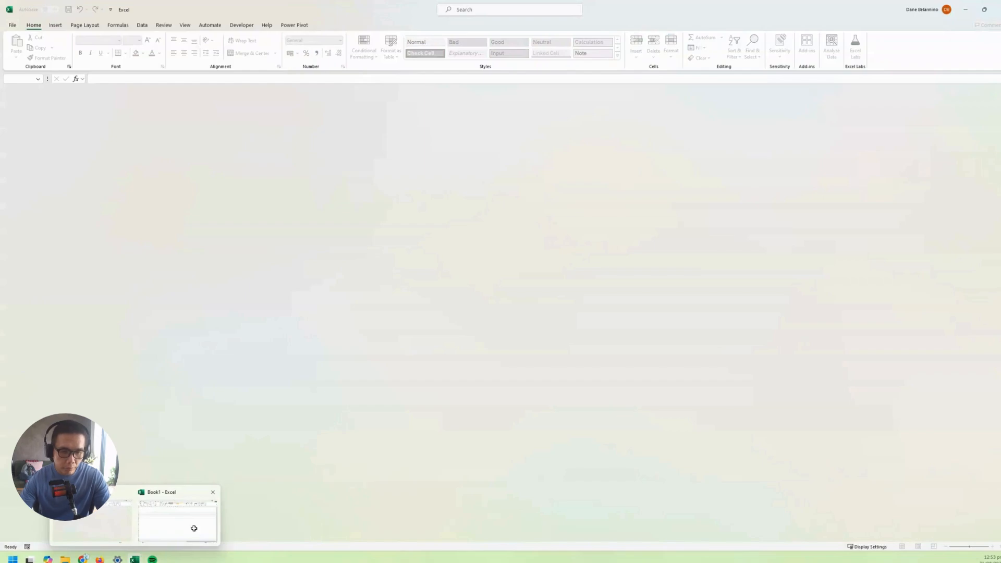
left_click(195, 526)
left_click(46, 111)
left_click(32, 97)
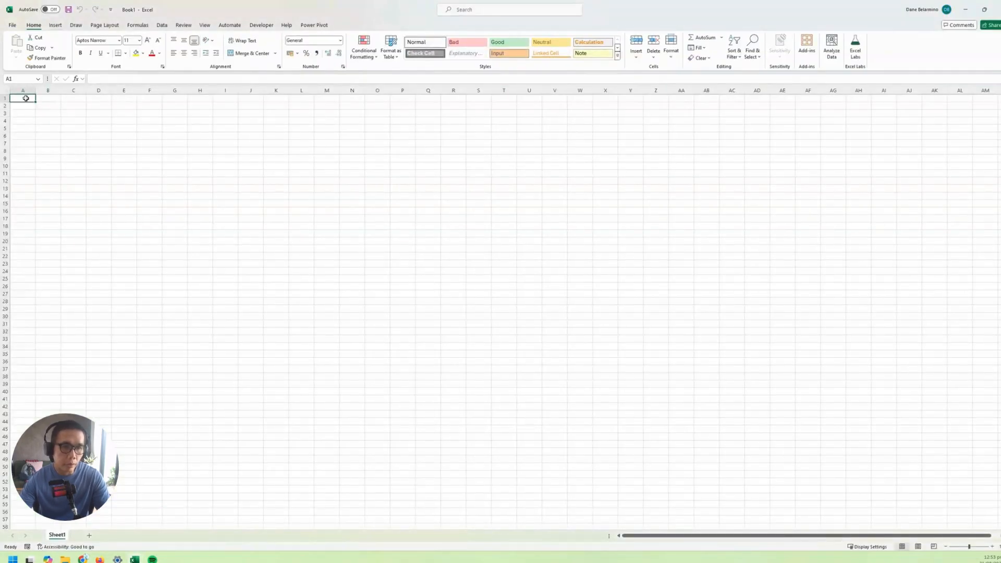
Copy the full path of the Real Estate Sample3 folder in File Explorer and return to Book1 in Excel.
mouse_move(71, 560)
left_click(136, 531)
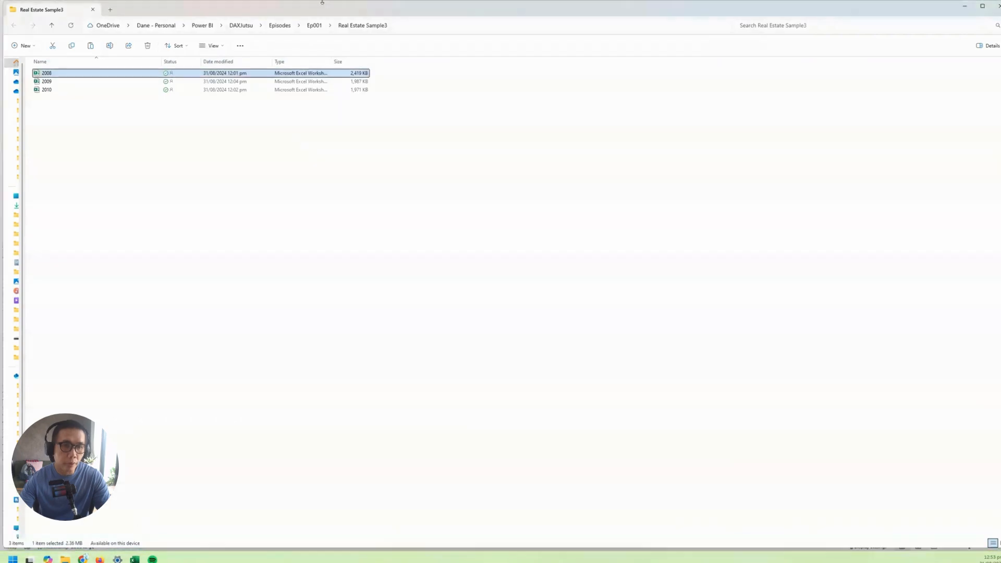
left_click(432, 26)
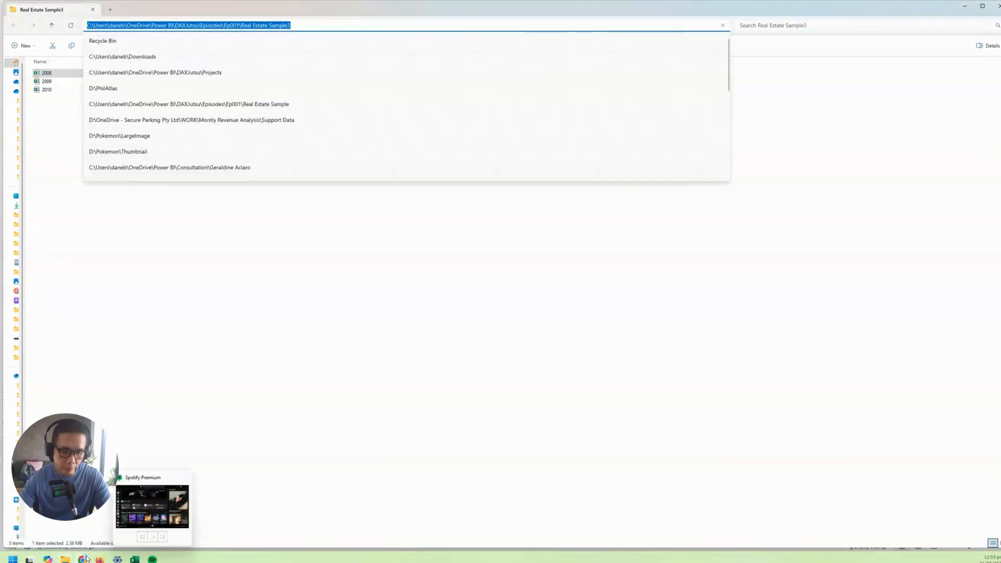
left_click(135, 559)
left_click(152, 515)
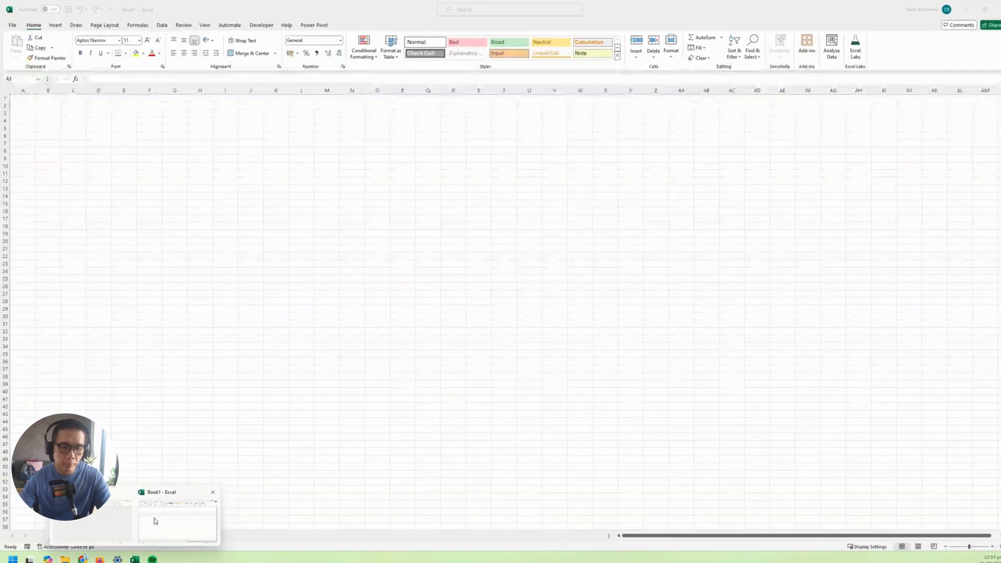
left_click(135, 221)
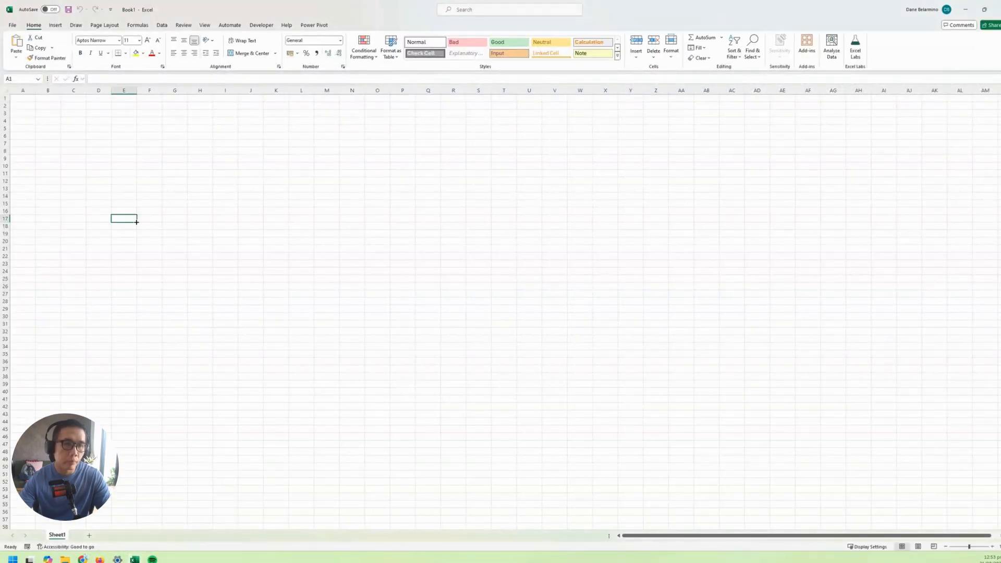
Get data from the Real Estate Sample3 folder using its copied path and open the file list in Power Query for transformation.
left_click(13, 26)
key("Escape")
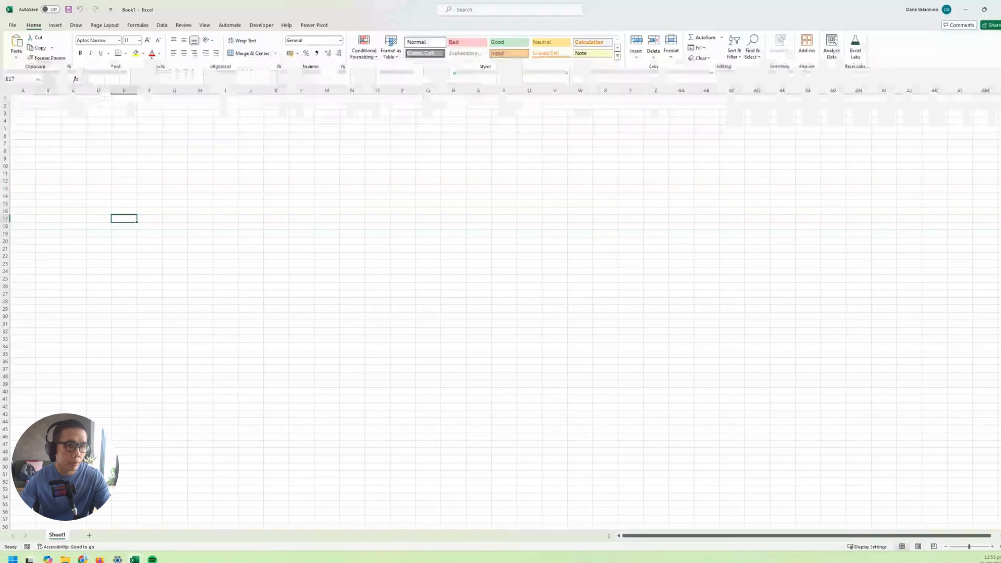
left_click(165, 26)
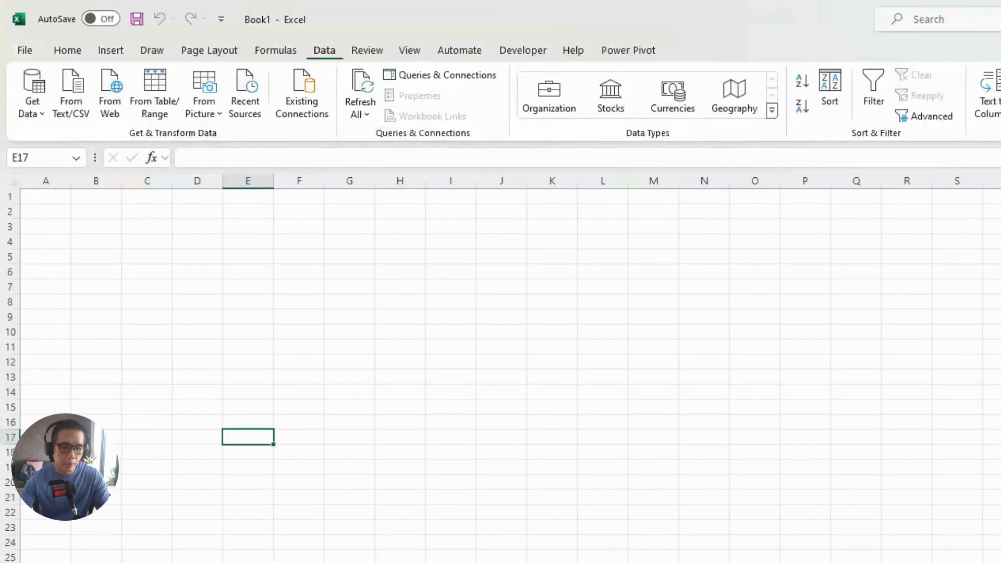
left_click(32, 99)
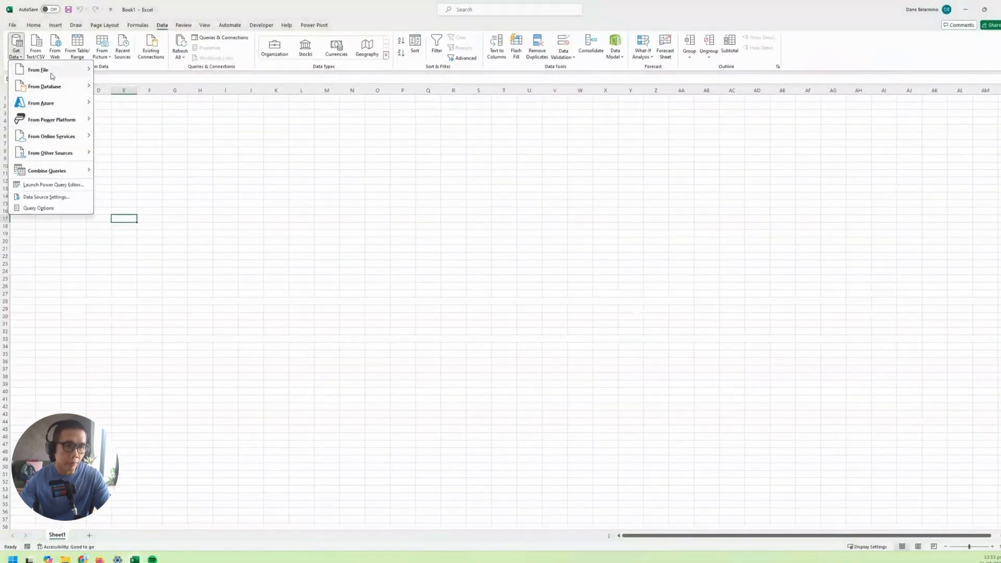
mouse_move(52, 70)
left_click(128, 153)
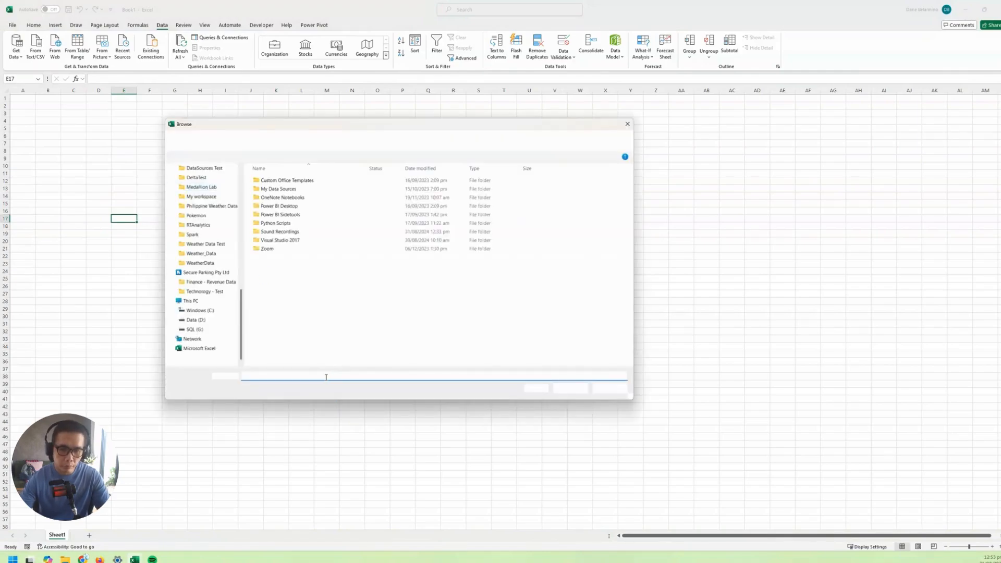
type("C:\\Users\\daneb\\OneDrive\\Power BI\\DAX Jutsu\\Episodes\\Ep001\\Real Estate Sample3")
left_click(560, 388)
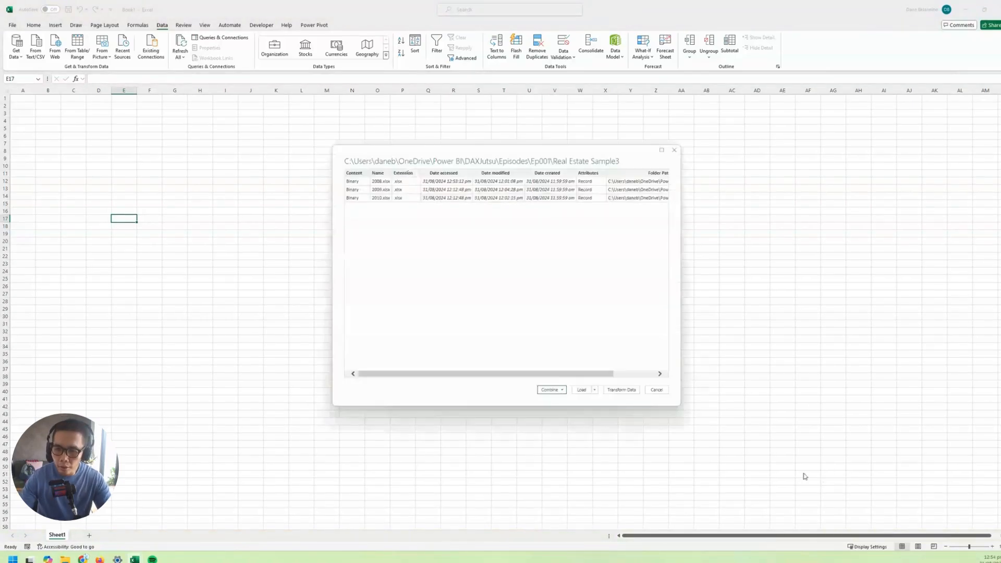
left_click(628, 391)
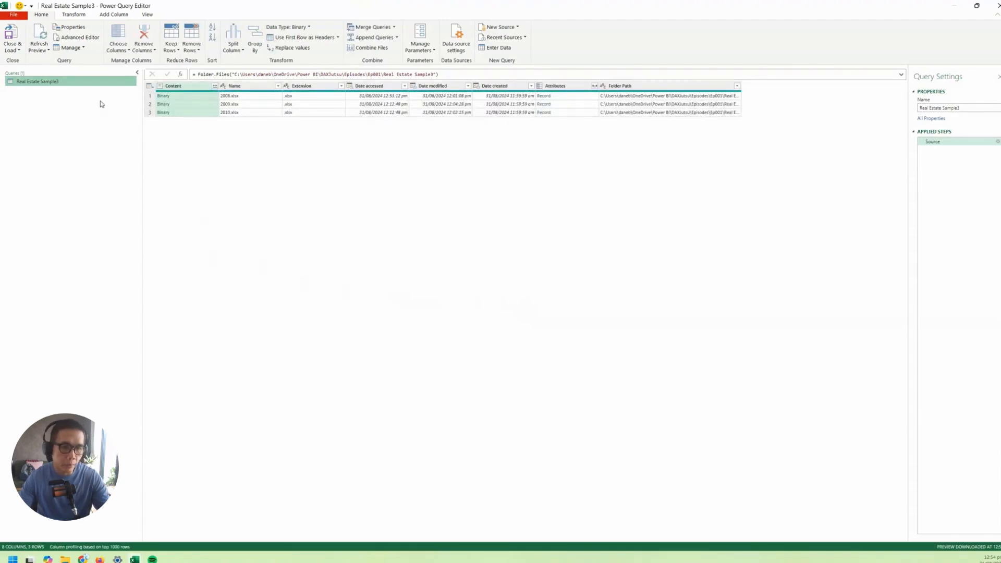
right_click(101, 82)
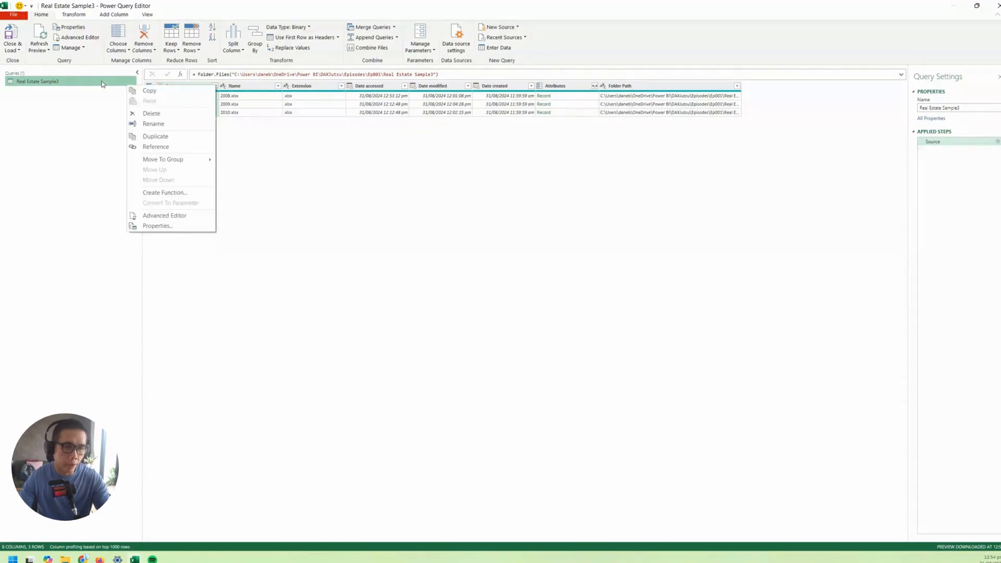
left_click(157, 137)
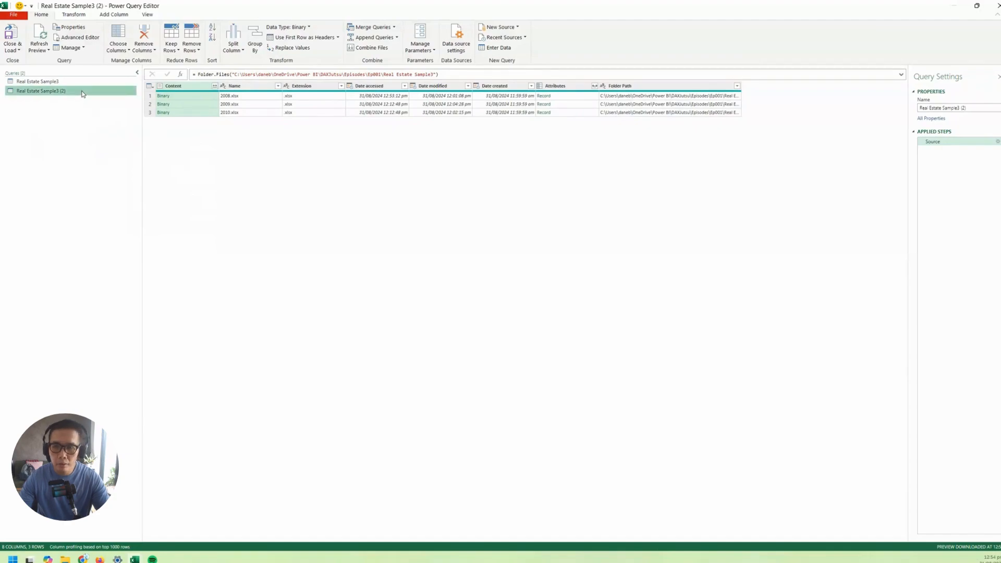
right_click(101, 94)
left_click(131, 127)
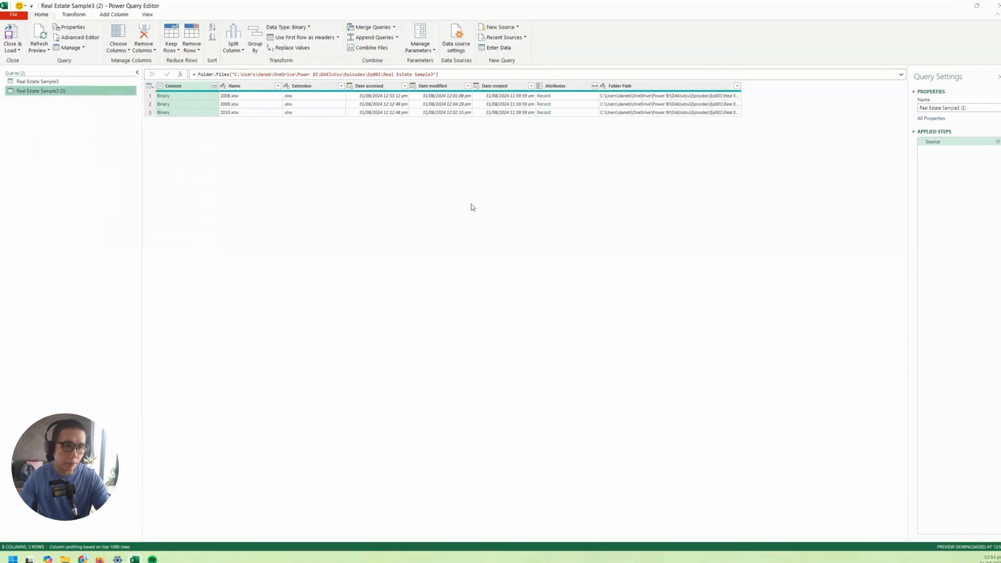
left_click(543, 291)
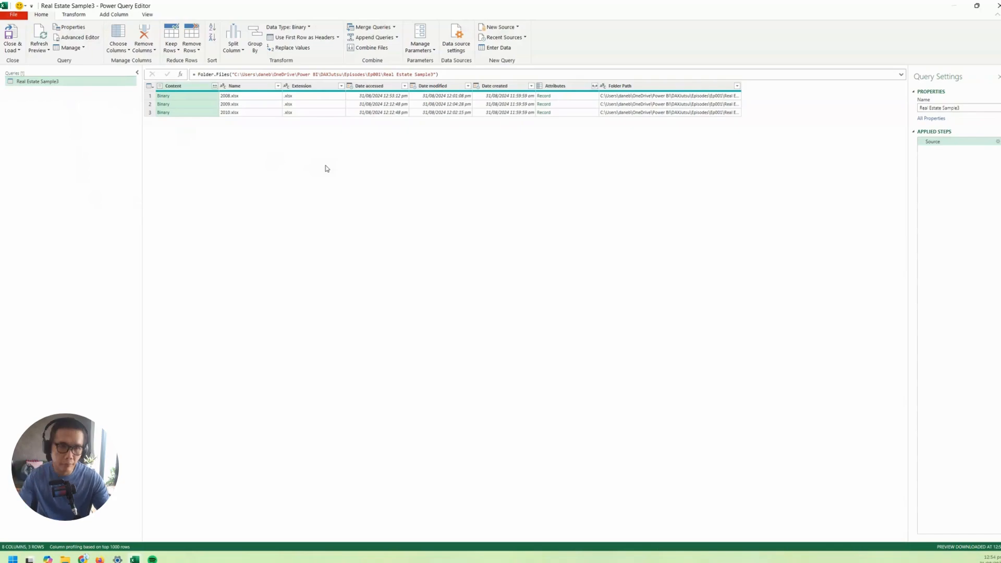
Duplicate the Real Estate Sample3 query and preview the binary content of 2008.xlsx in the copy.
right_click(44, 85)
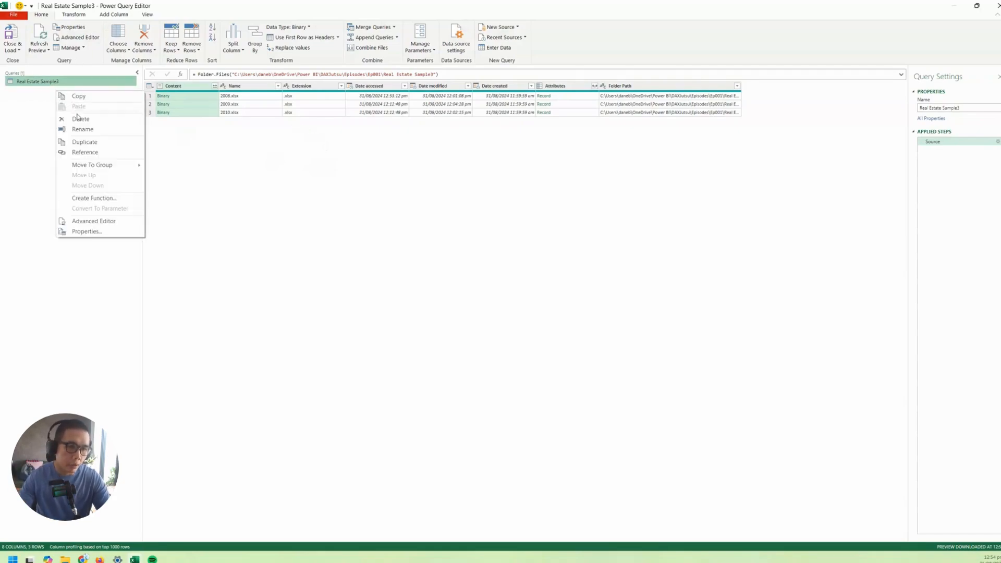
left_click(84, 143)
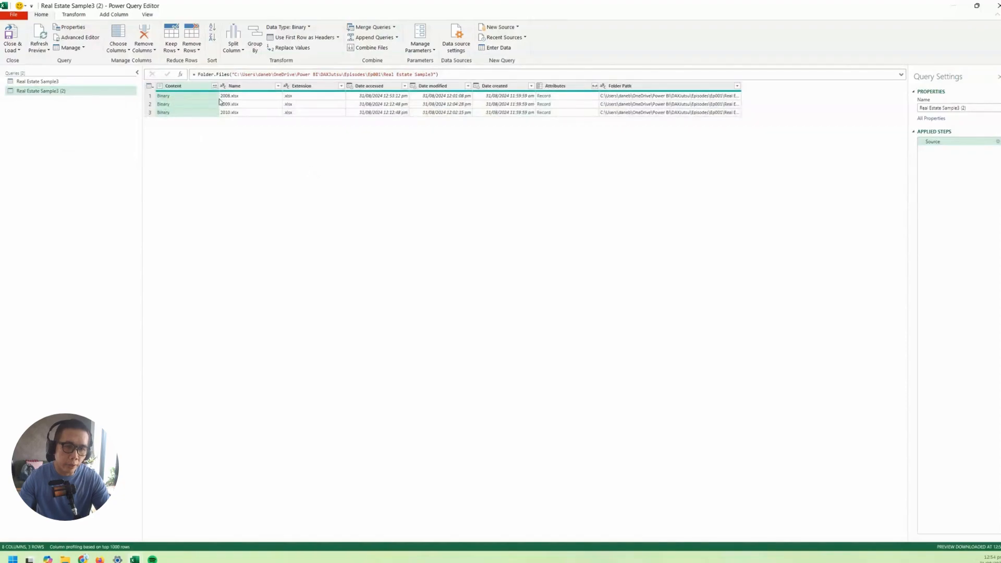
left_click(169, 98)
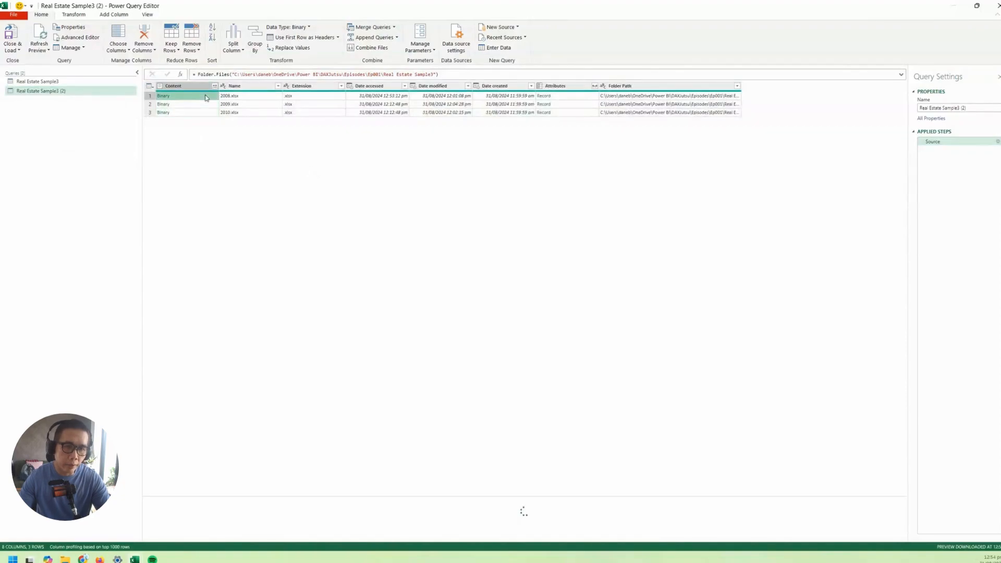
Open the 2008.xlsx binary in the duplicate query, copy the Excel.Workbook function name from its formula, and return to the Real Estate Sample3 query.
left_click(169, 99)
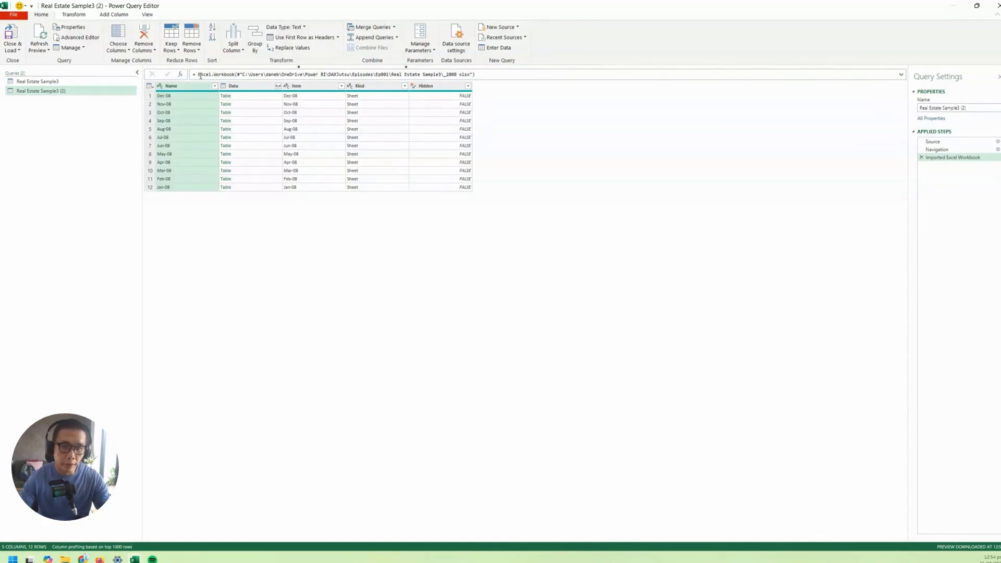
double_click(216, 73)
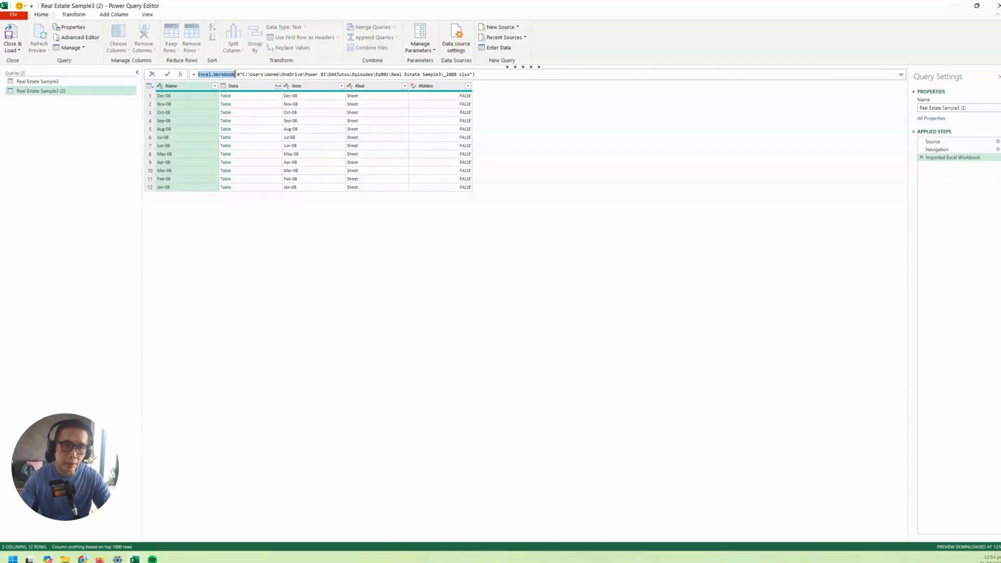
left_click(45, 81)
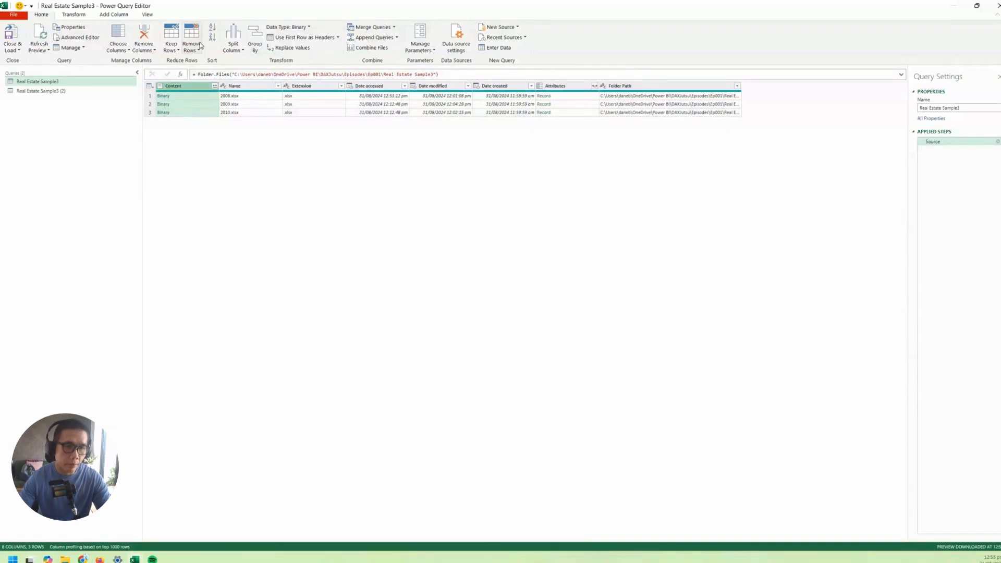
Add a custom column named Excel with the formula Excel.Workbook([Content]) to the Real Estate Sample3 query.
left_click(115, 14)
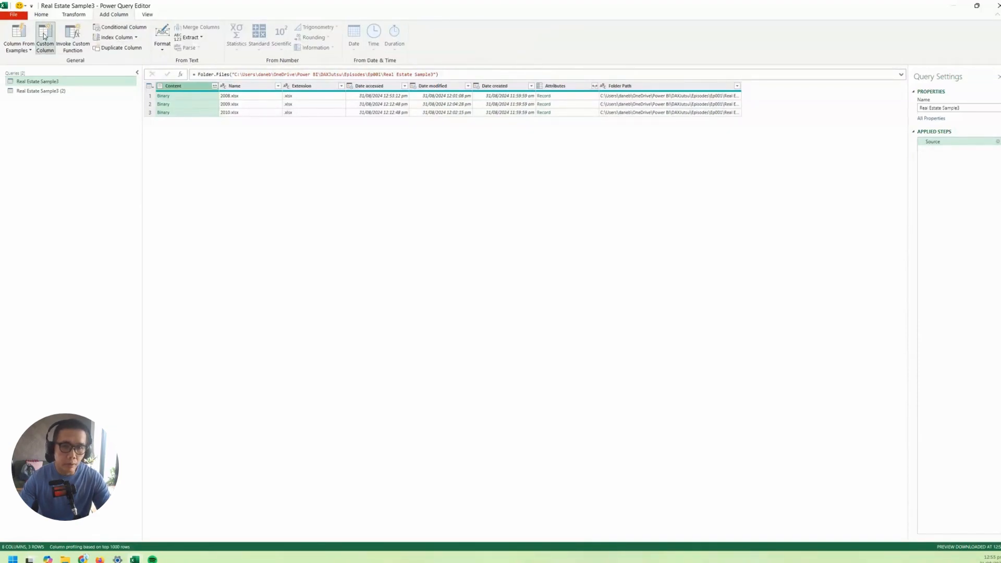
left_click(44, 35)
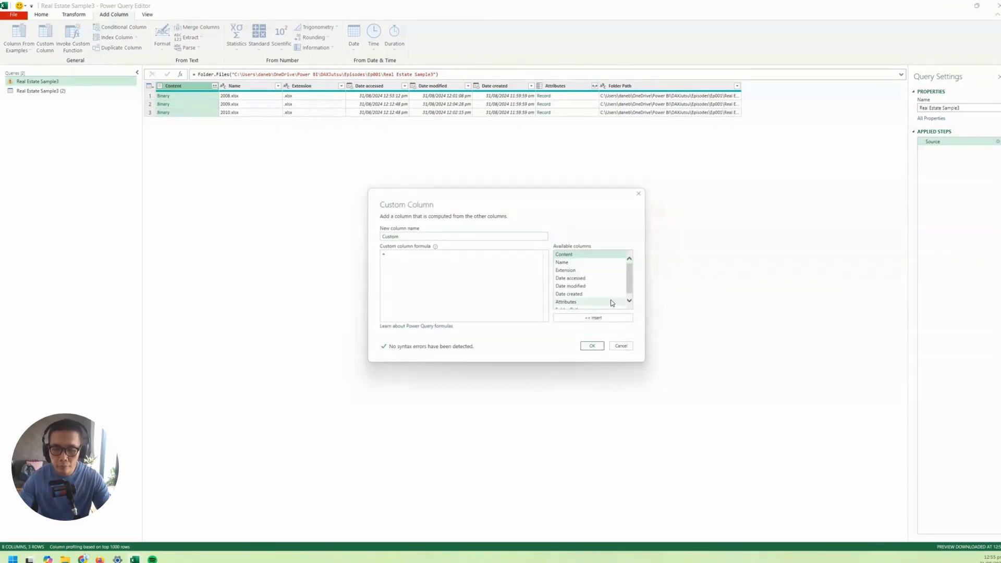
left_click(465, 270)
type("Excel.Workbook")
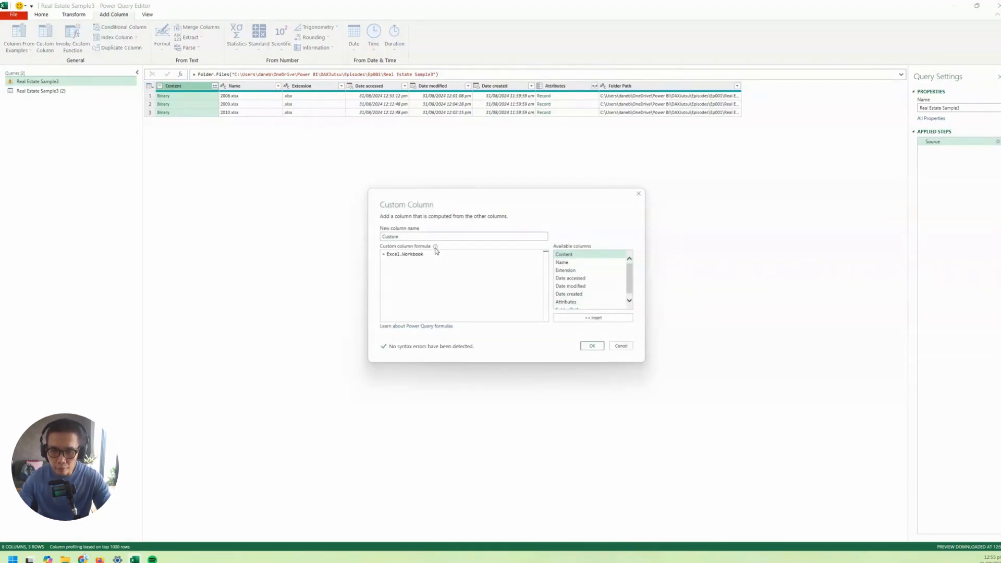
left_click_drag(410, 237, 297, 227)
type("E")
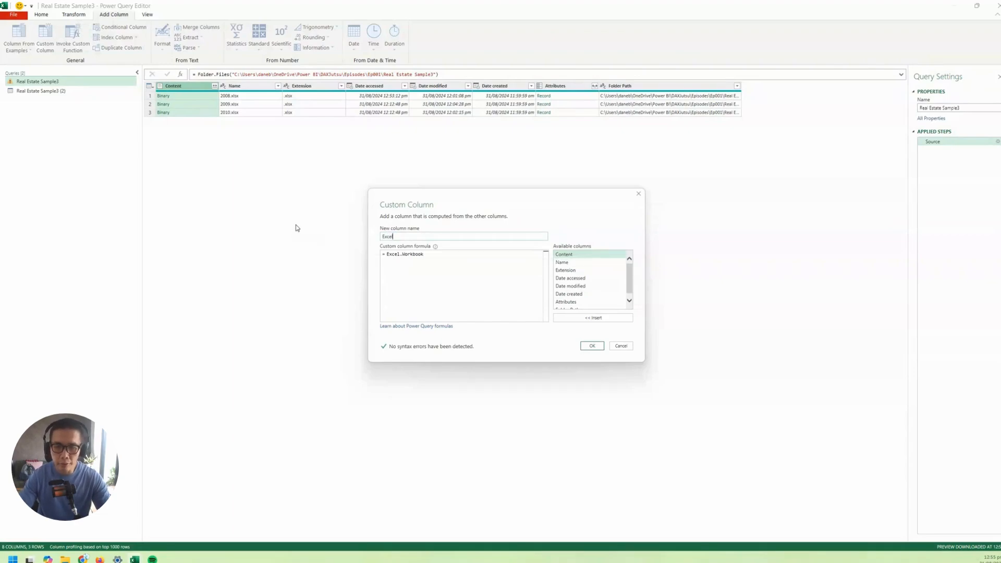
type("xcel")
left_click(465, 255)
type("(")
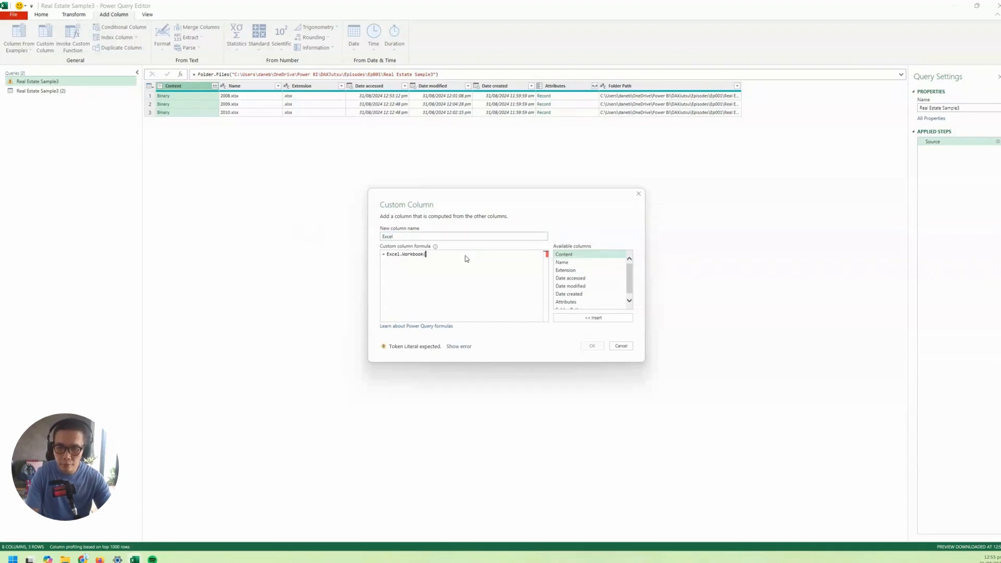
double_click(571, 255)
type(")")
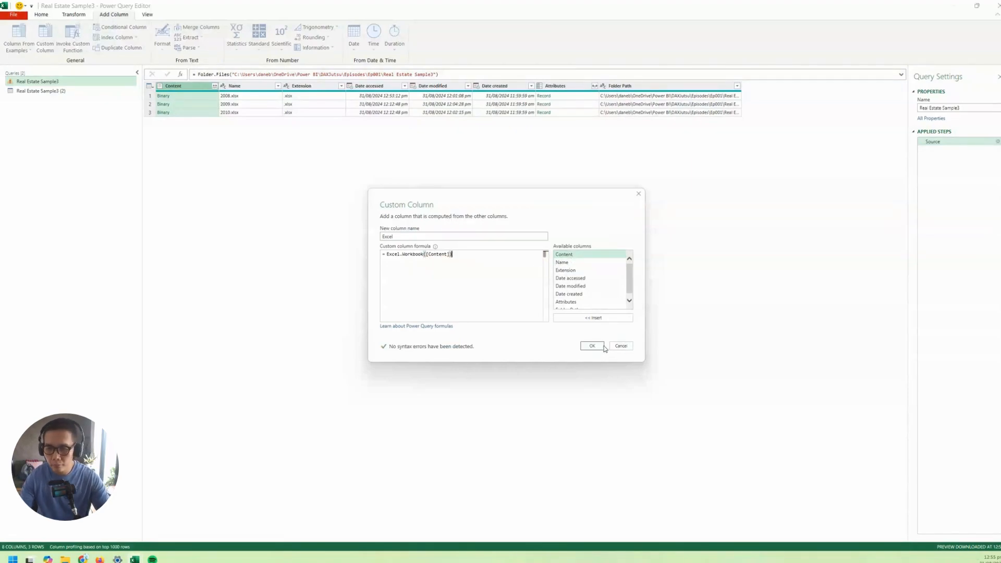
left_click(593, 346)
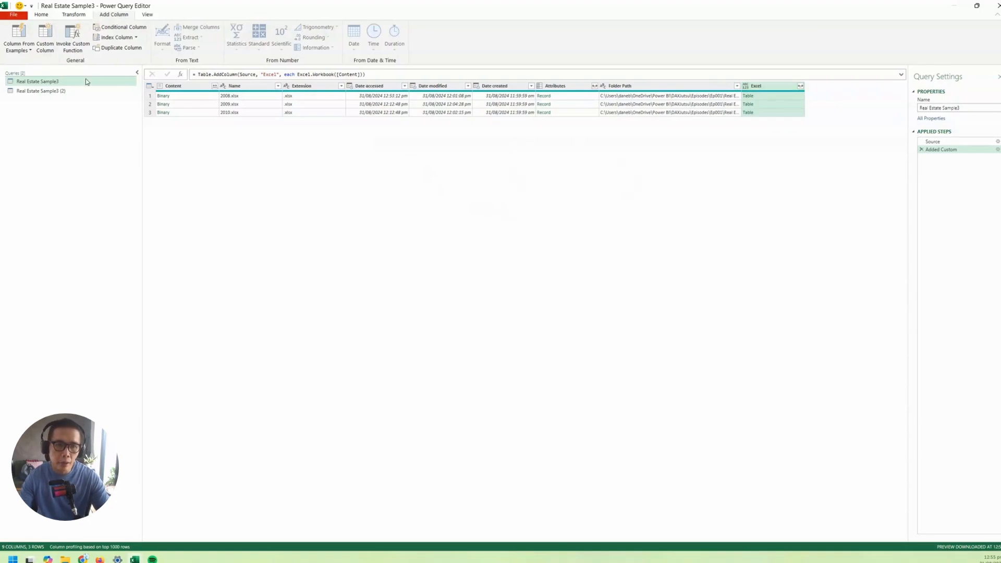
Insert a filter after the Source step that keeps only rows whose Extension equals .xlsx.
left_click(186, 99)
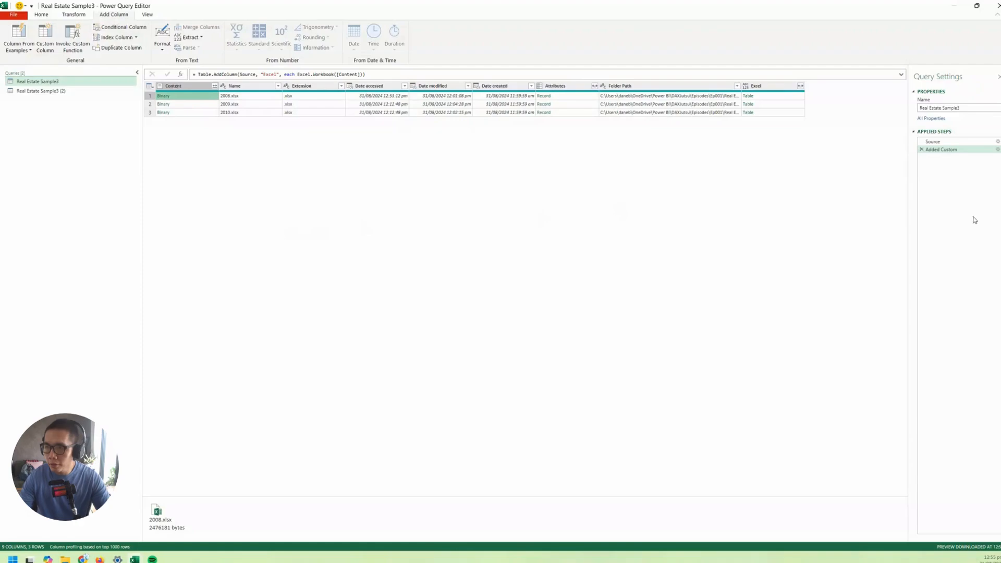
left_click(945, 142)
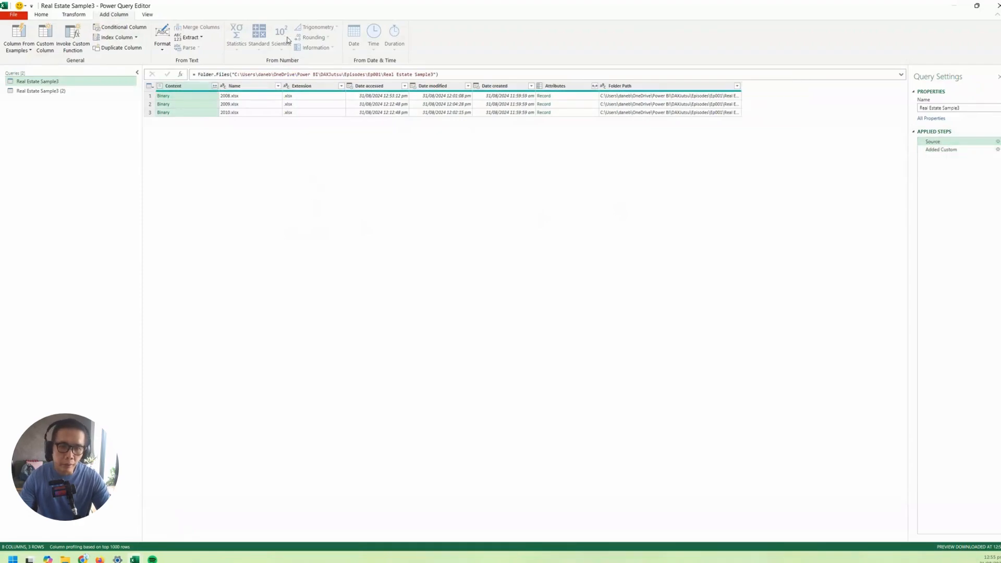
right_click(307, 93)
right_click(311, 96)
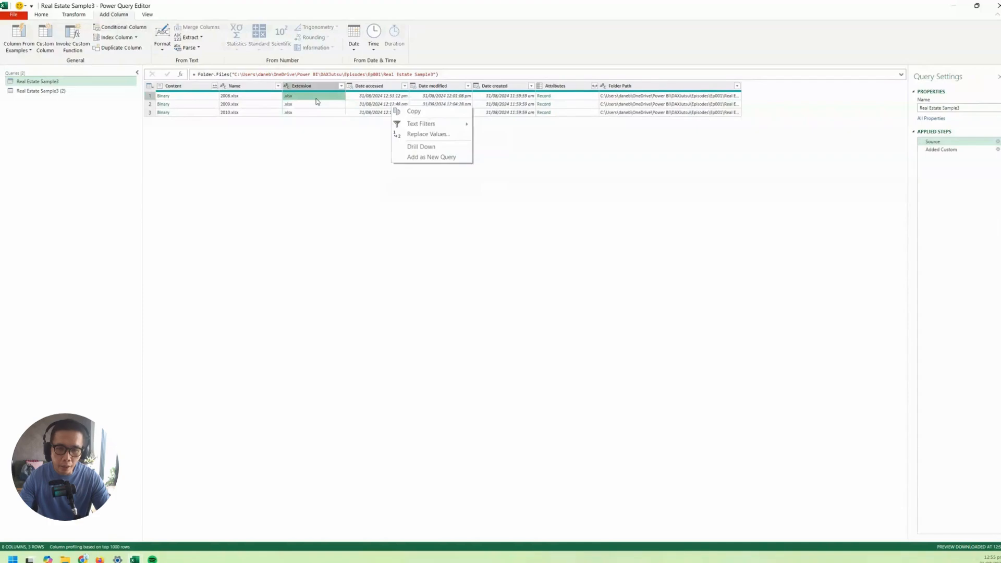
left_click(493, 125)
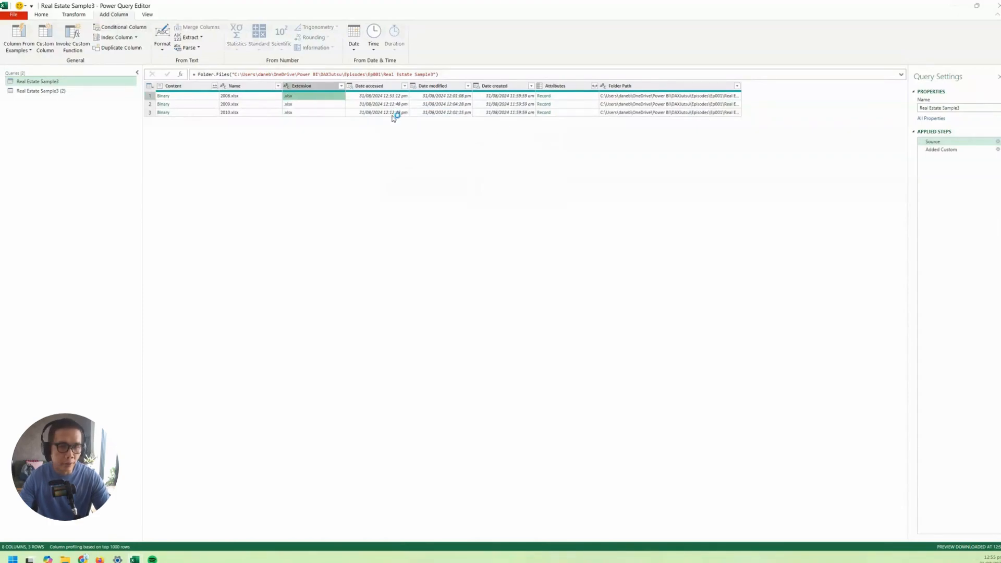
left_click(567, 295)
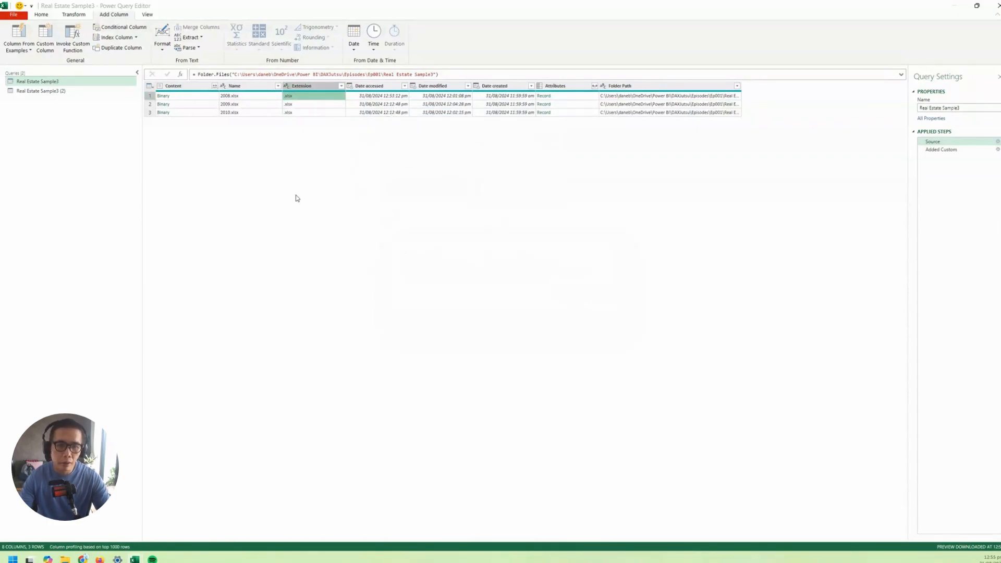
Insert a filter that keeps only rows whose Name does not contain "$".
left_click(278, 86)
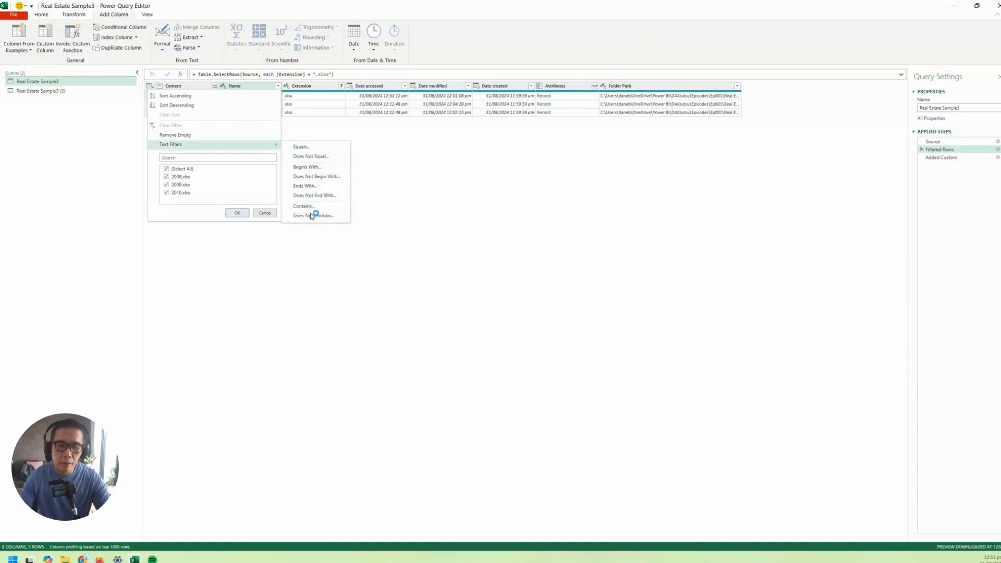
left_click(316, 215)
left_click(567, 295)
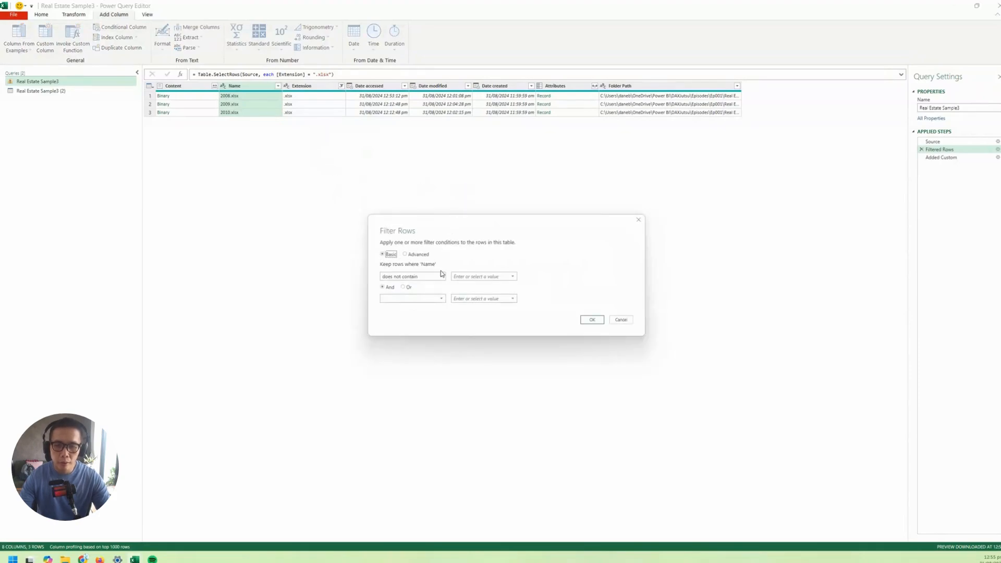
left_click(474, 276)
type("$")
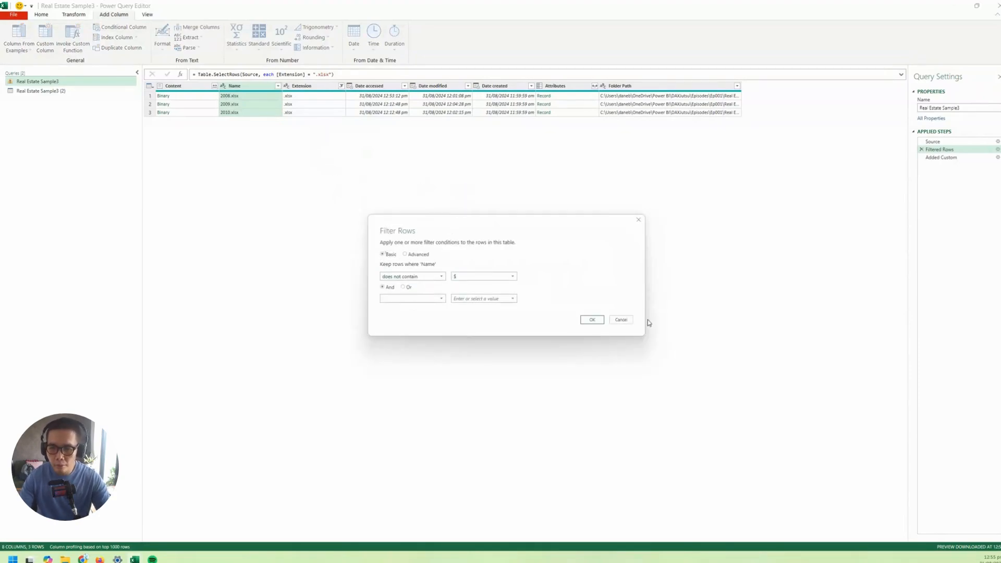
left_click(589, 318)
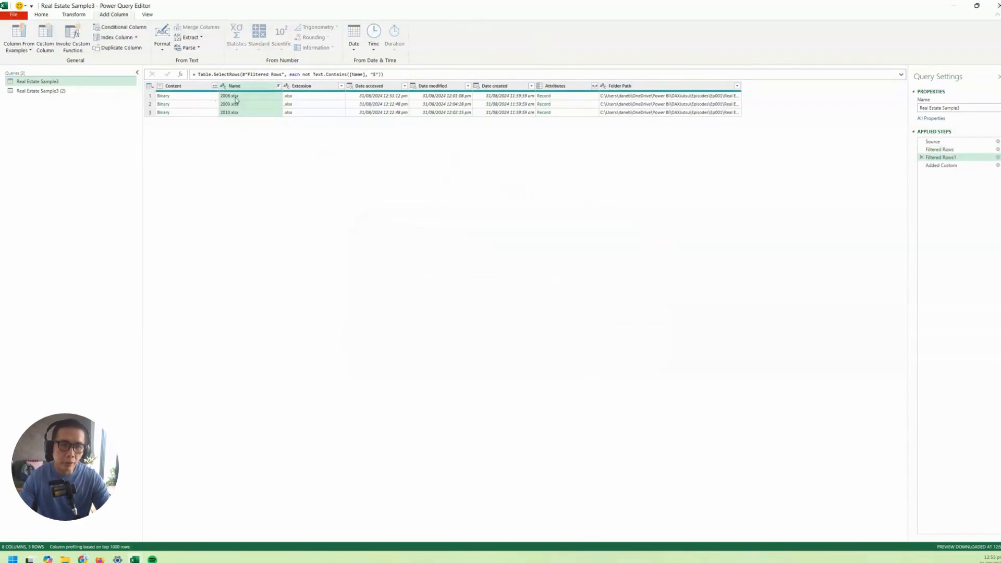
Insert a step that keeps only the Name and Content columns and removes all others.
left_click(187, 88, "ctrl")
right_click(271, 88)
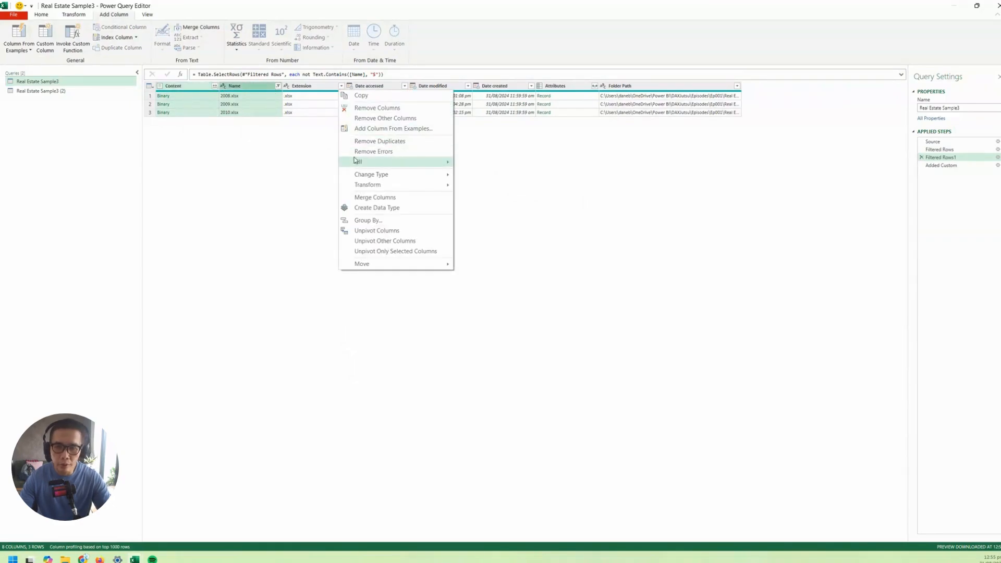
left_click(397, 119)
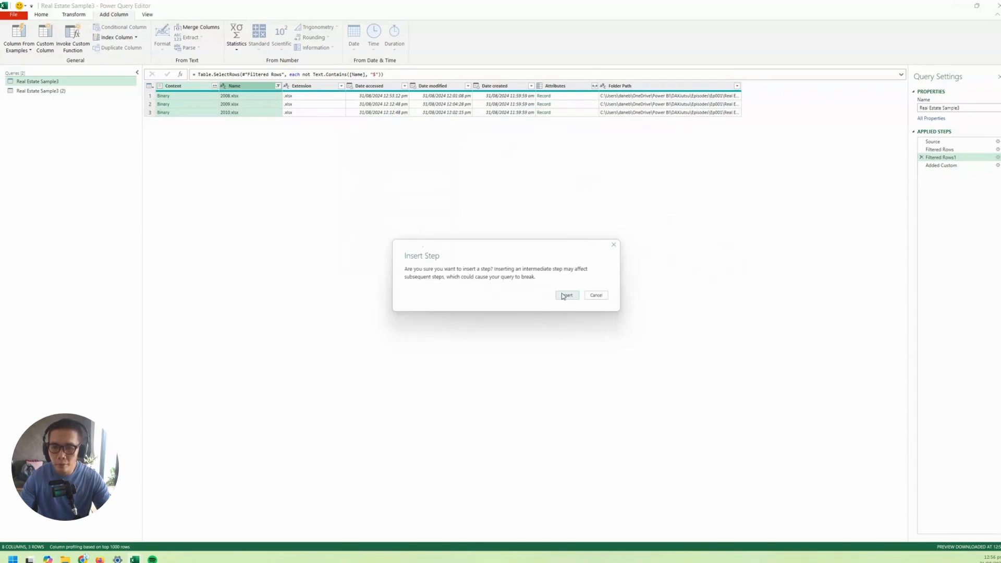
left_click(565, 296)
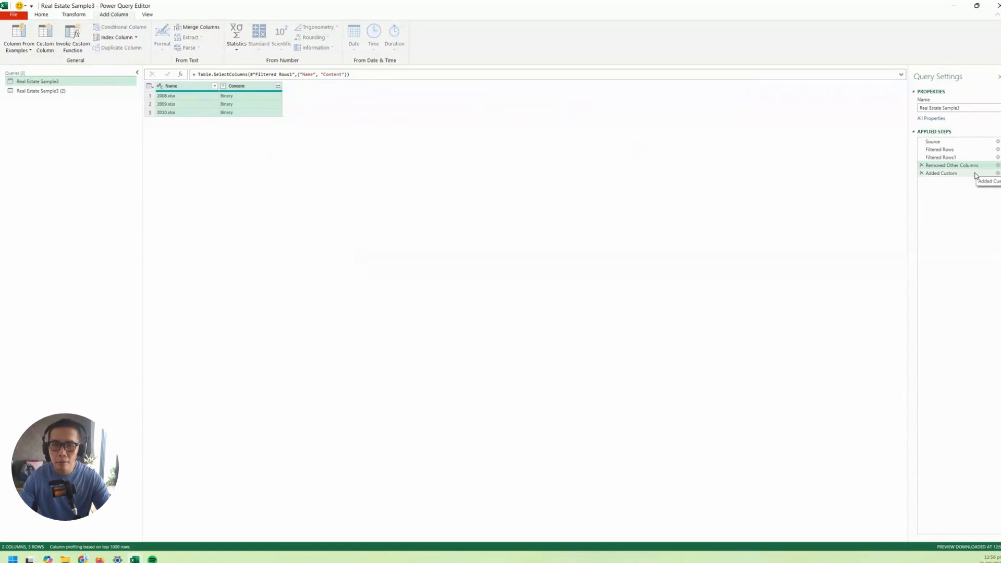
Remove the Content column after the Added Custom step.
left_click(974, 174)
left_click(240, 87)
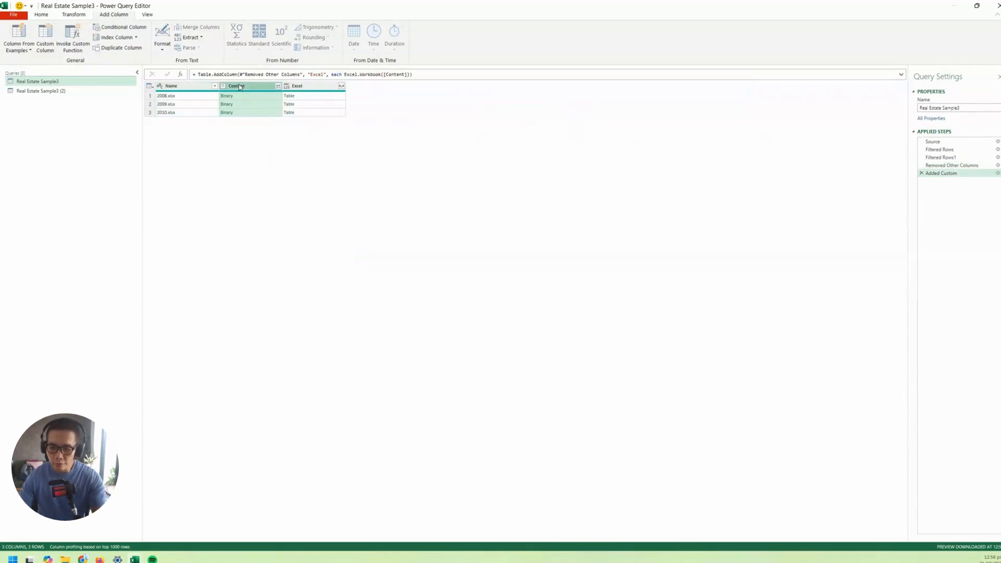
key("Delete")
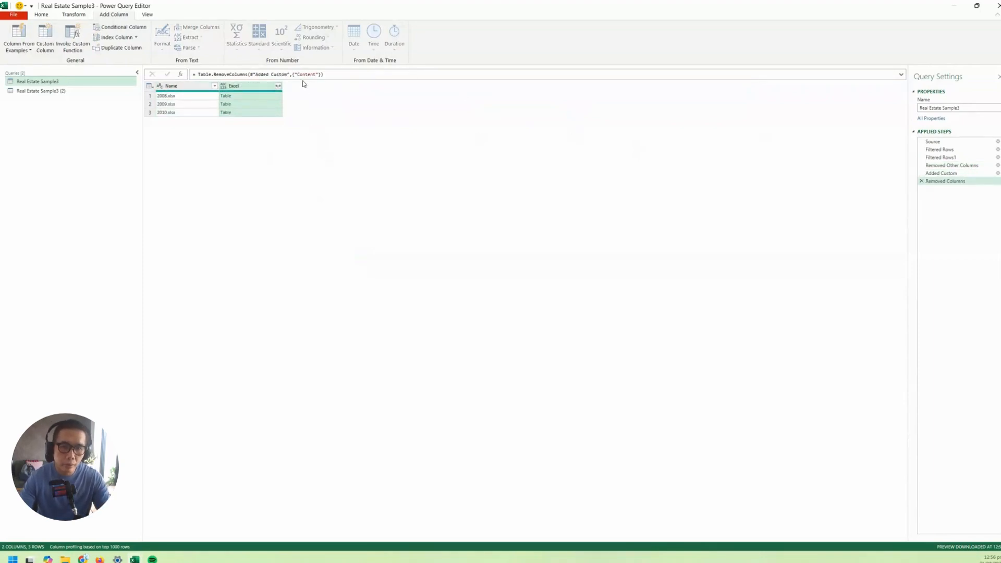
Expand the Excel column to only Data and Item, without the original column name as prefix.
left_click(278, 86)
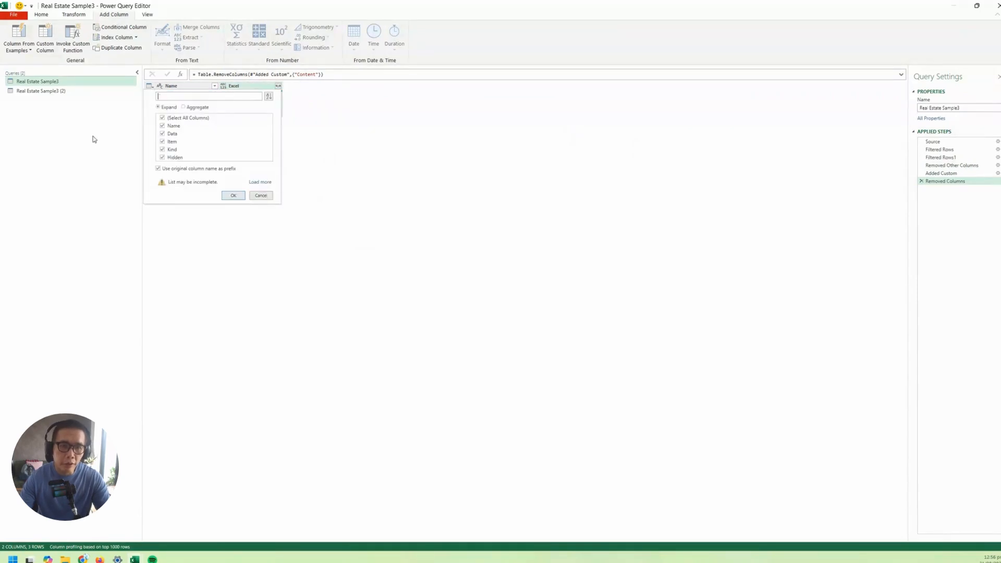
left_click(158, 168)
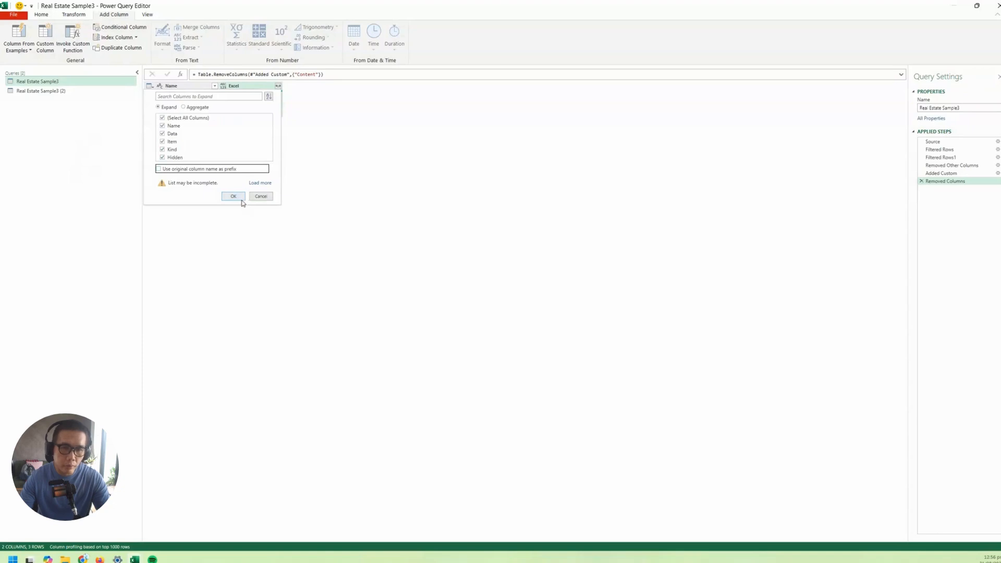
left_click(163, 118)
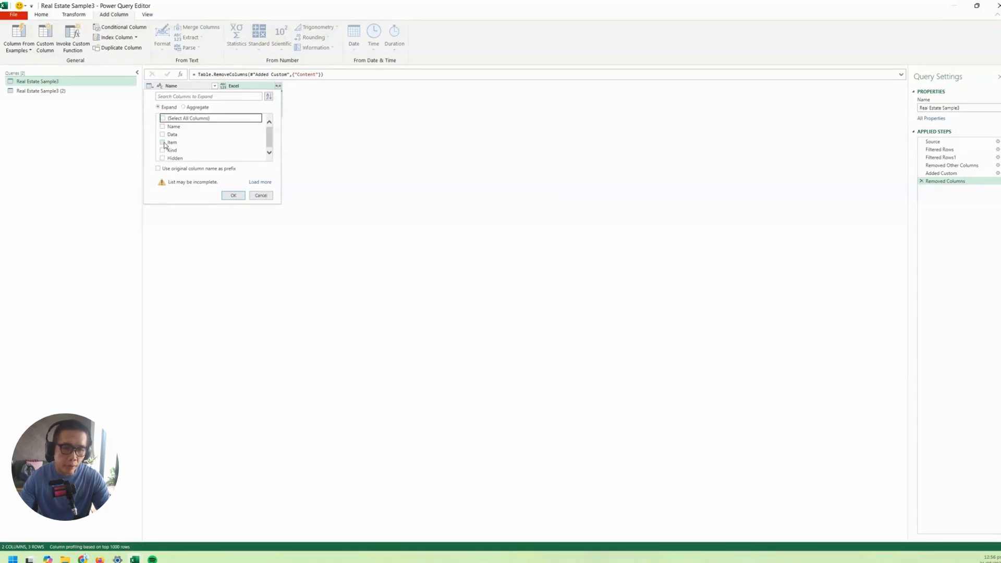
left_click(163, 142)
left_click(162, 134)
left_click(233, 195)
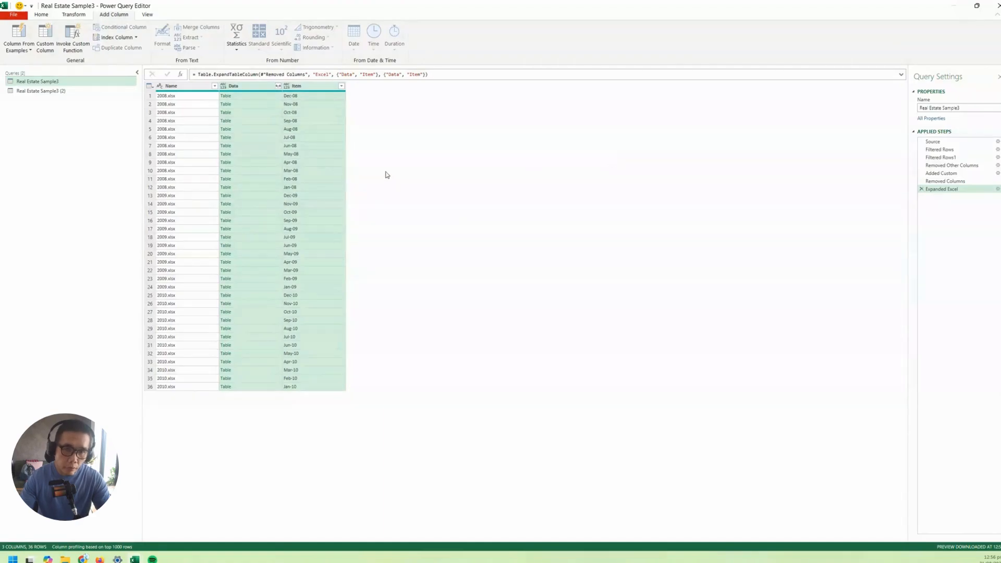
Edit the Expanded Excel step to include the Kind column as well.
left_click(997, 189)
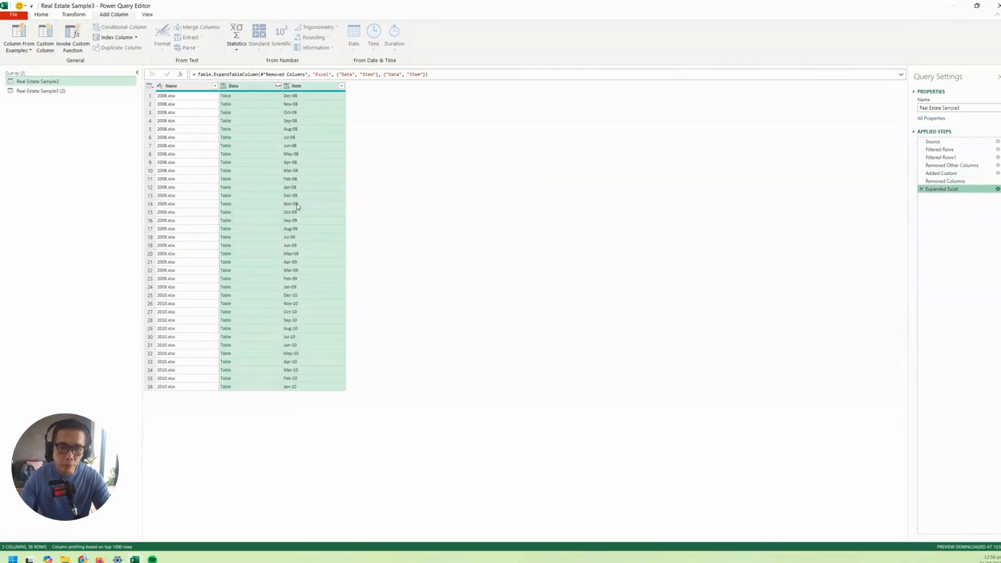
left_click(457, 224)
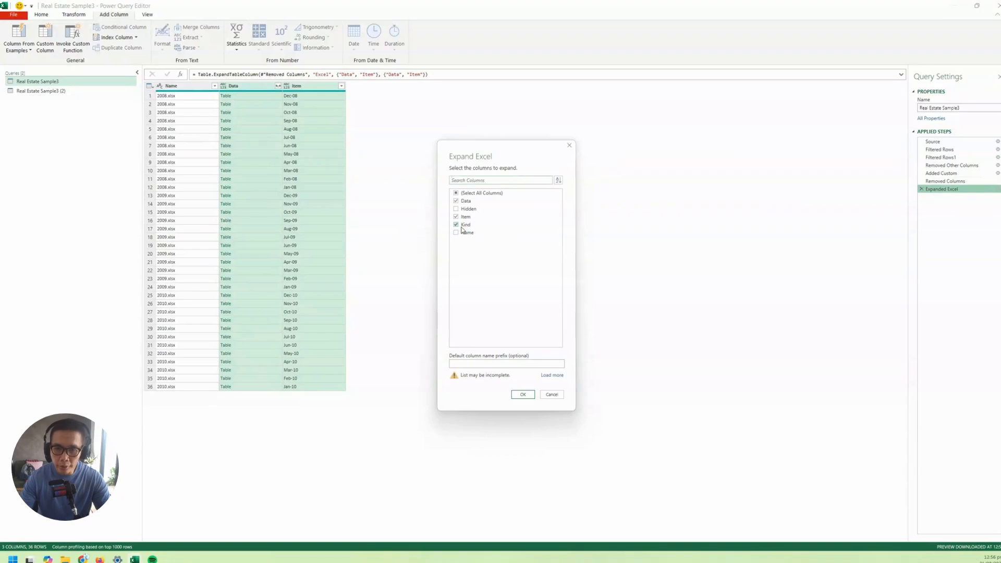
left_click(523, 395)
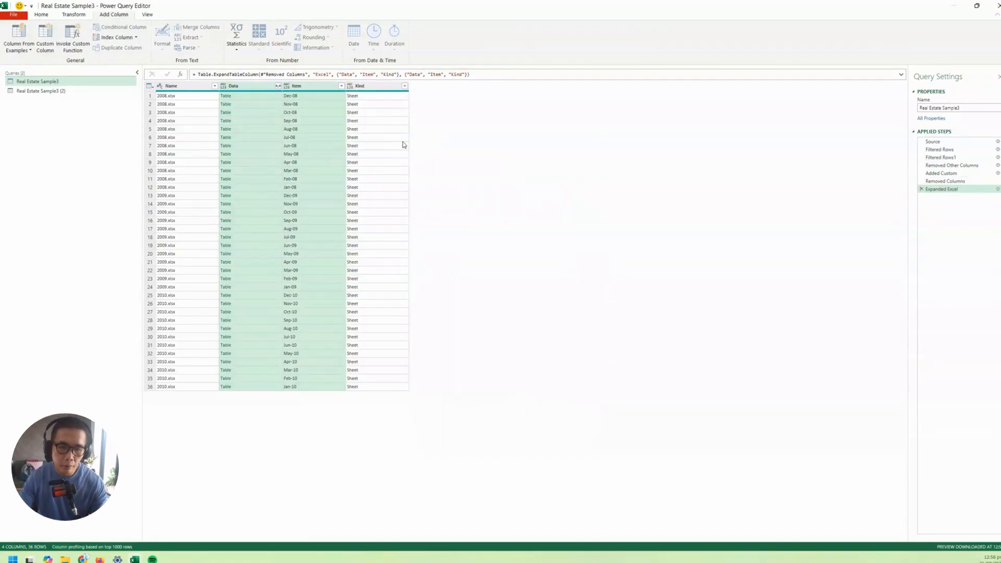
Filter the Kind column to rows equal to Sheet.
left_click(398, 141)
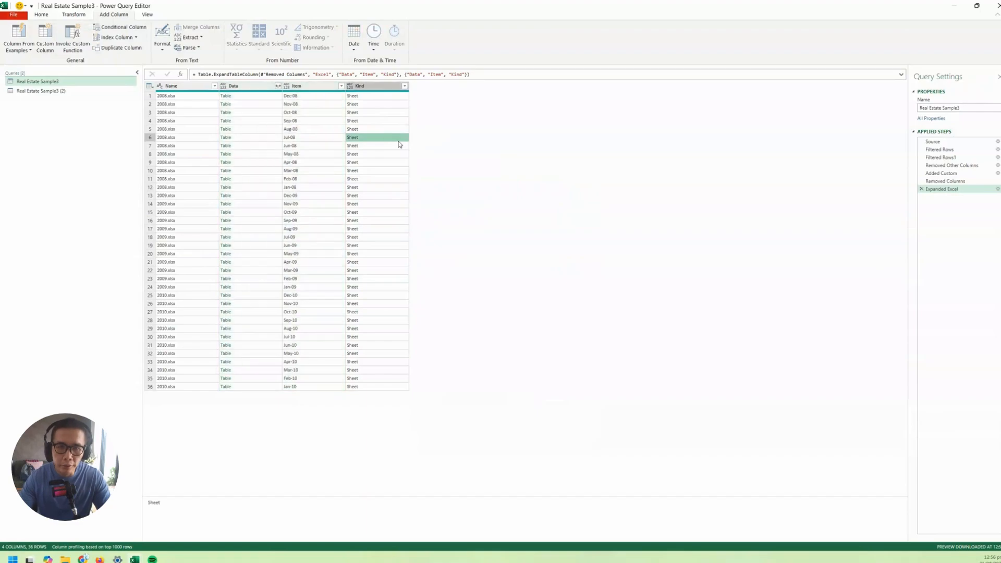
left_click(378, 97)
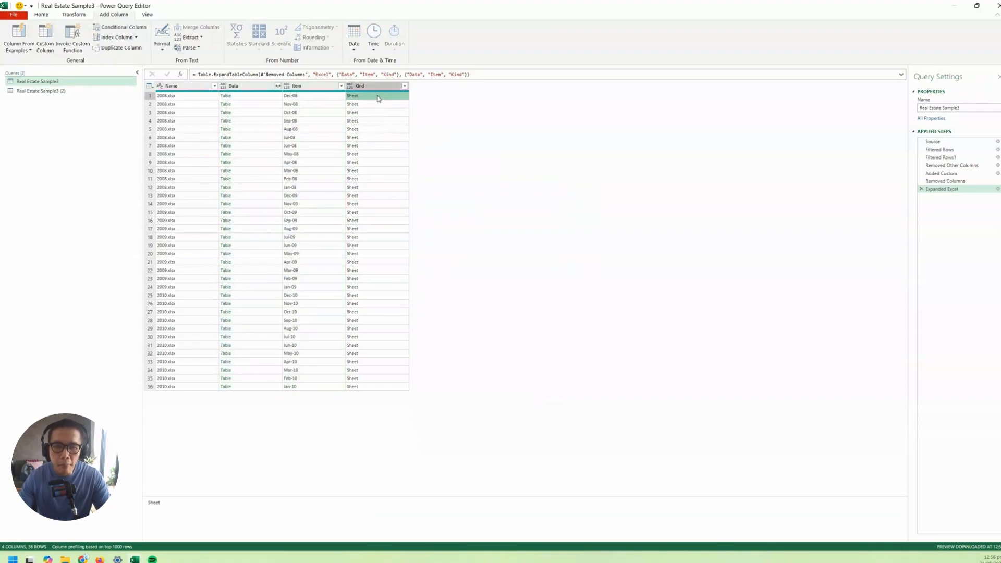
right_click(378, 97)
mouse_move(514, 120)
left_click(573, 121)
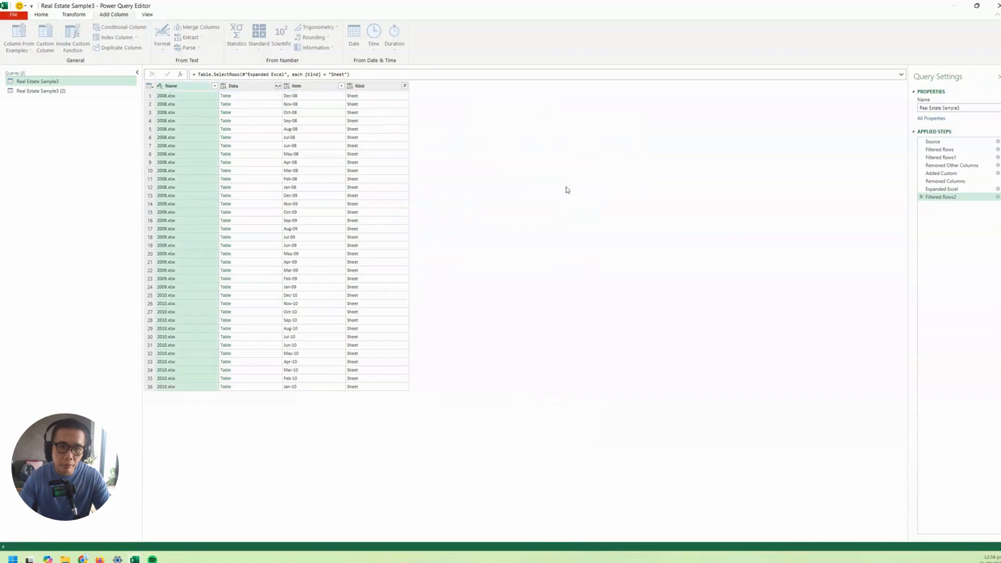
Preview the nested Dec-08 table of 2008.xlsx in an enlarged preview area to inspect its header row position.
left_click(263, 97)
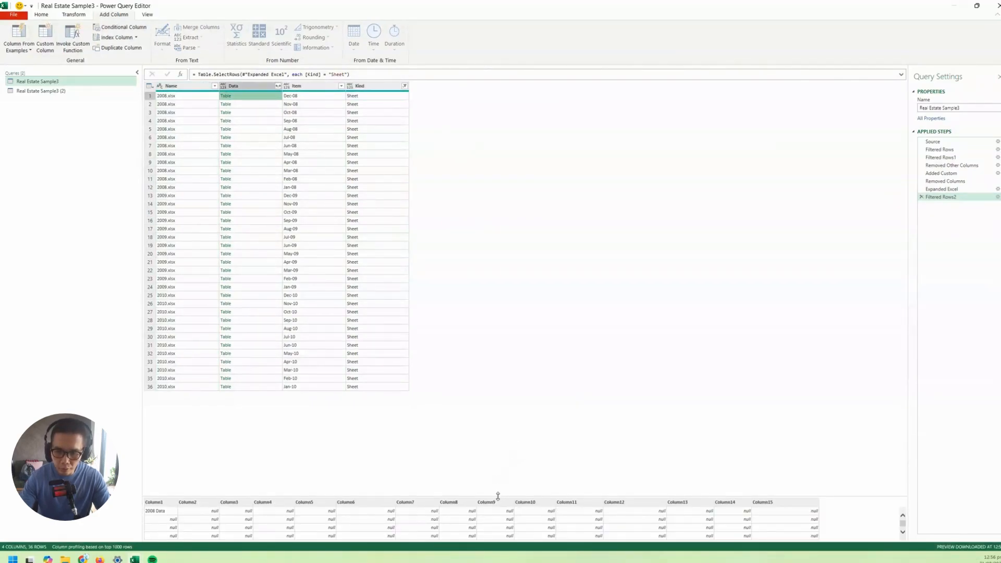
left_click_drag(498, 495, 490, 236)
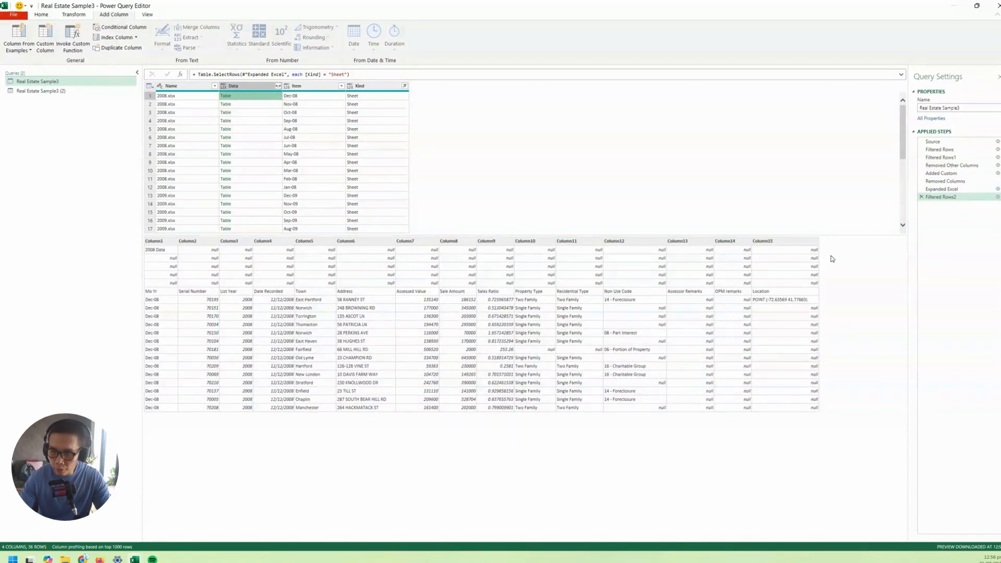
left_click(497, 440)
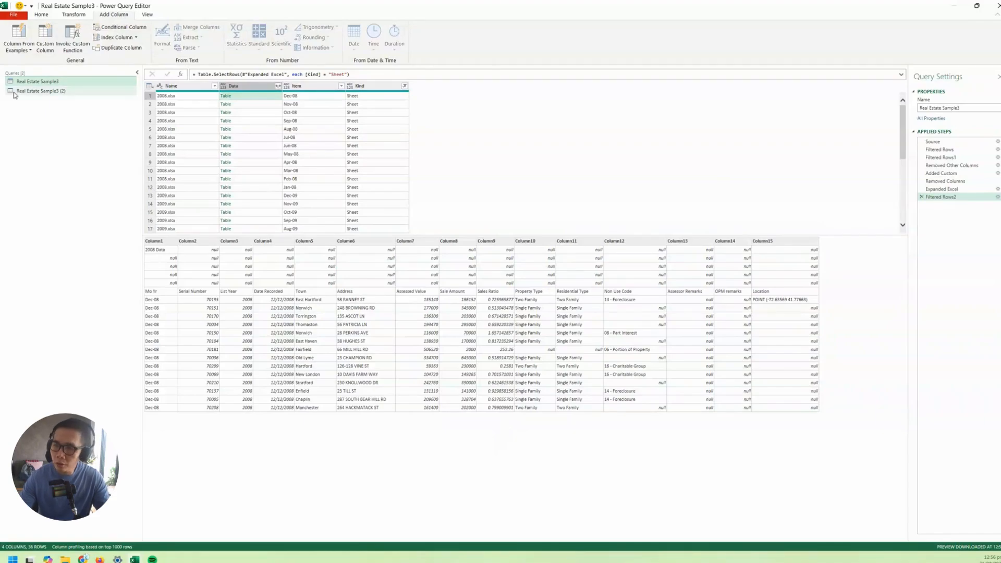
Review the applied steps of the Real Estate Sample3 (2) query and drill into its Dec-08 table after Imported Excel Workbook.
left_click(66, 93)
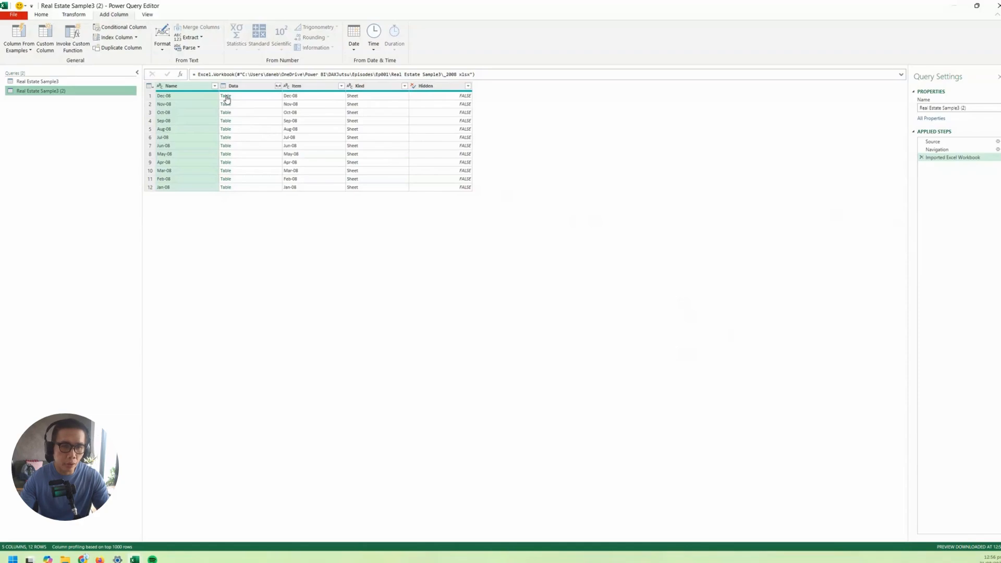
left_click(933, 141)
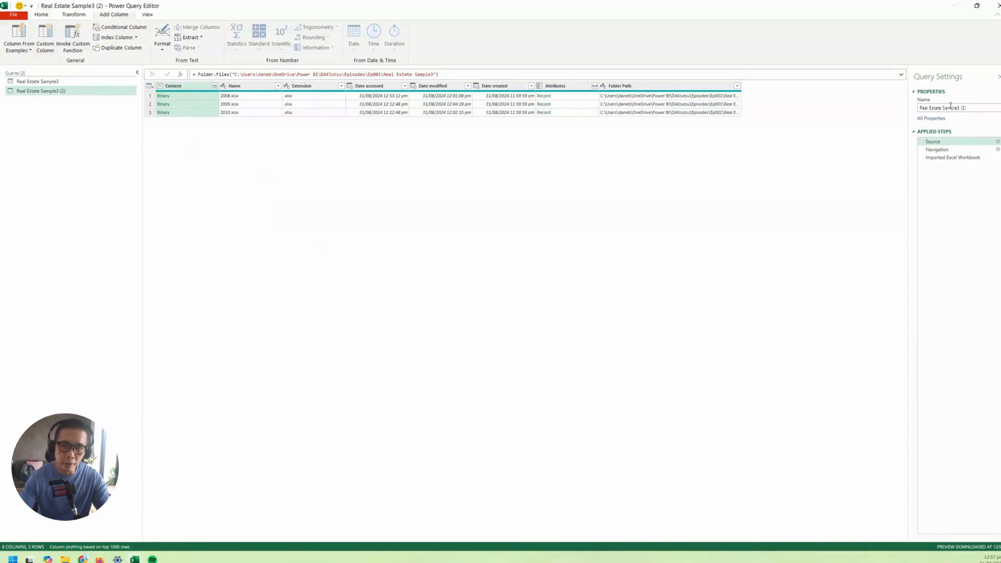
left_click(937, 150)
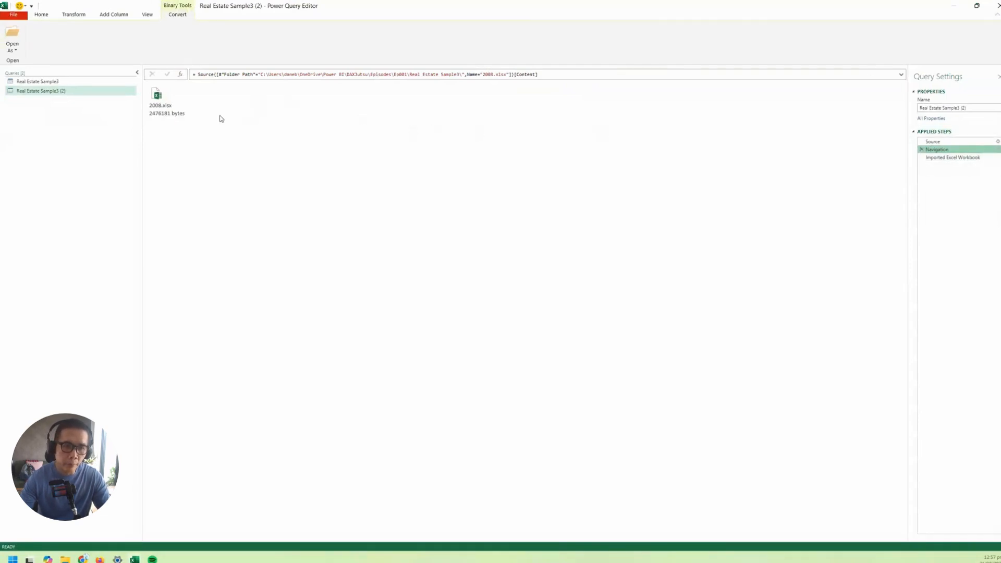
left_click(939, 158)
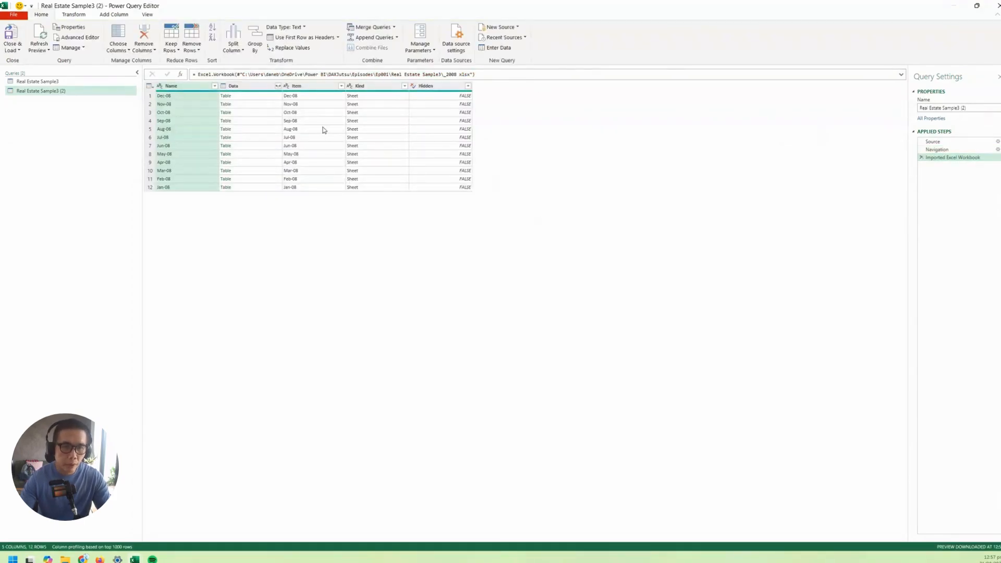
left_click(226, 96)
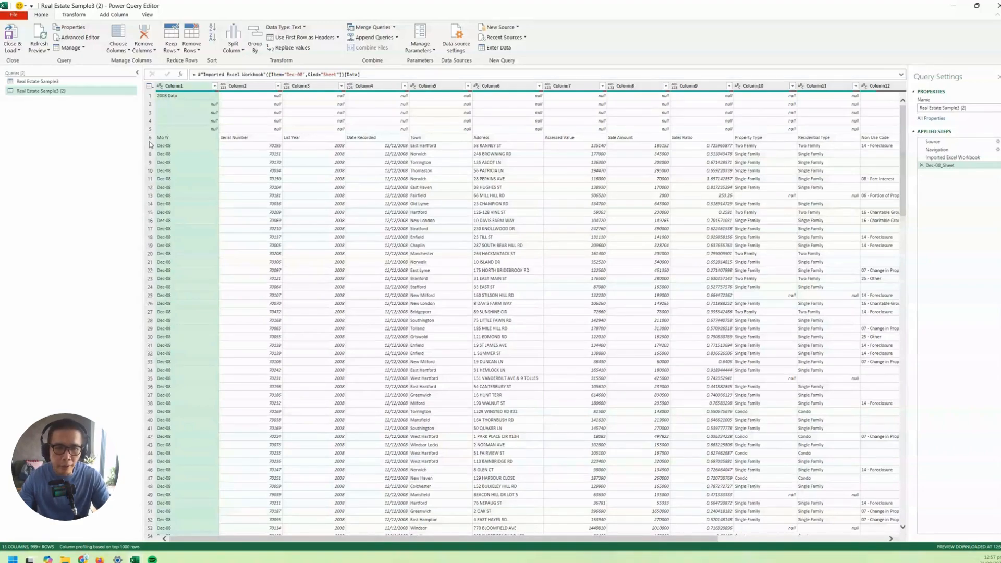
Examine the Dec-08 sheet's rows, especially the blank rows above the header and the Date Recorded values in Column4.
left_click(471, 204)
scroll(574, 218, "down", 2)
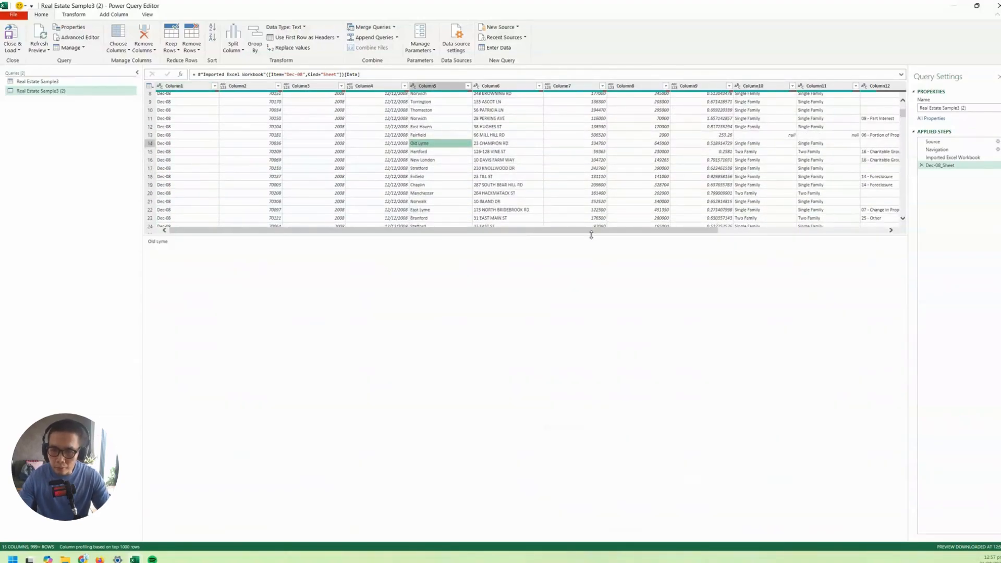
left_click_drag(591, 235, 599, 504)
scroll(396, 269, "up", 2)
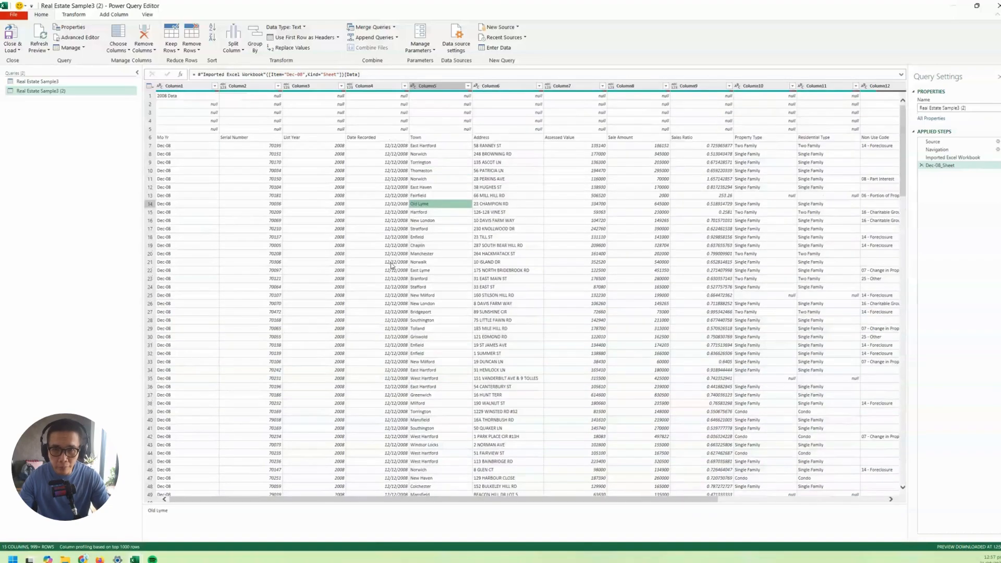
left_click(379, 138)
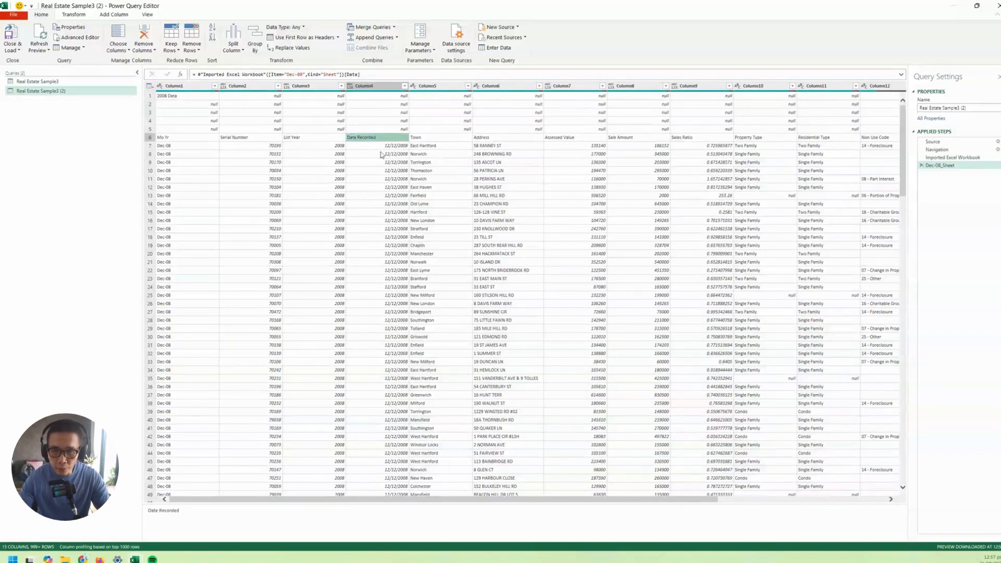
left_click(398, 196)
scroll(404, 247, "down", 20)
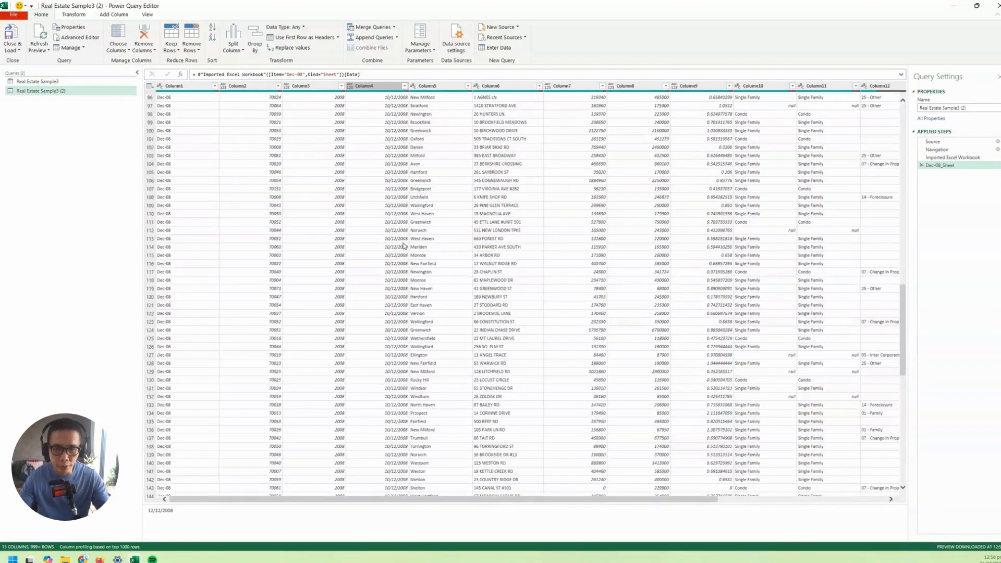
scroll(404, 247, "up", 20)
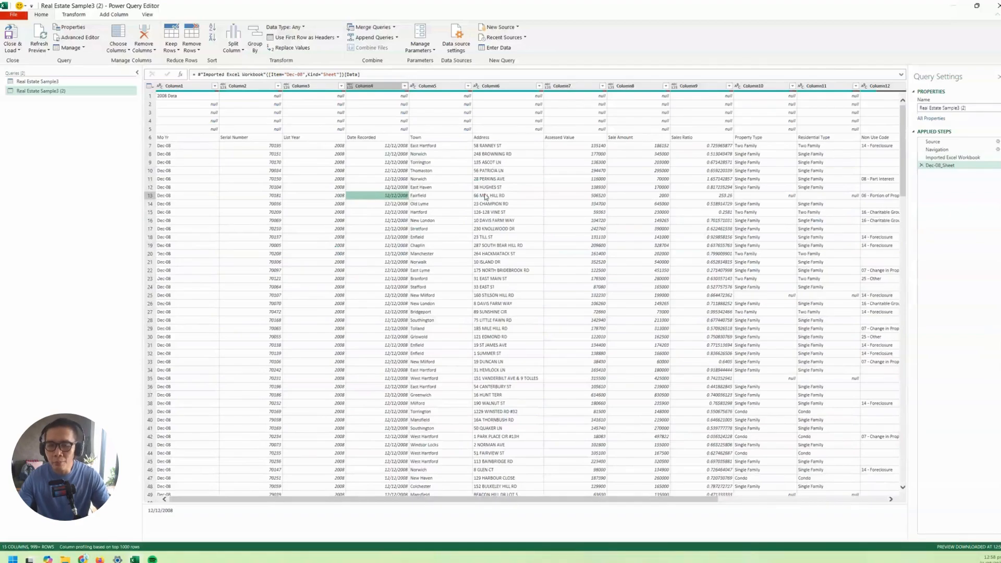
left_click(485, 197)
left_click(398, 229)
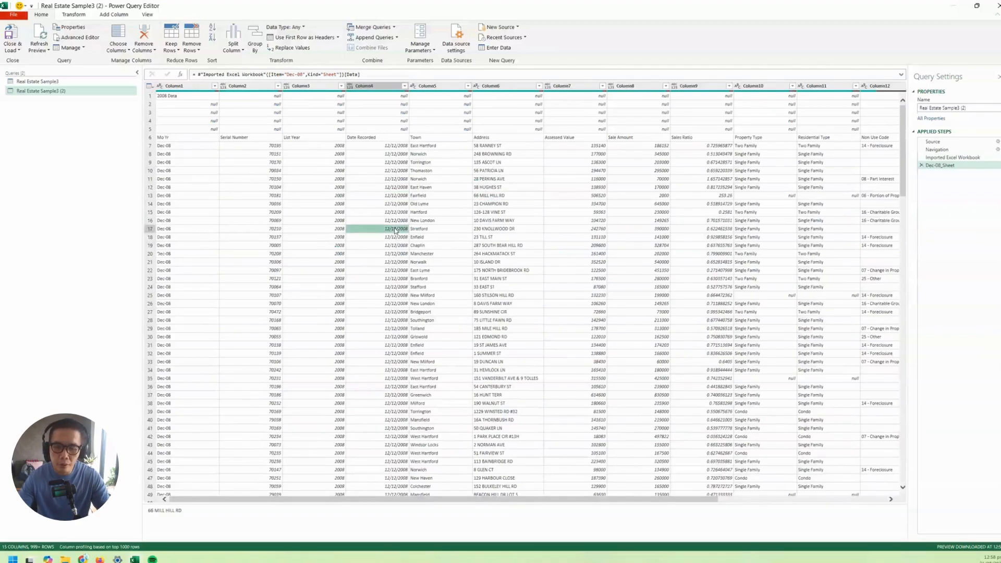
left_click(394, 195)
scroll(403, 268, "down", 20)
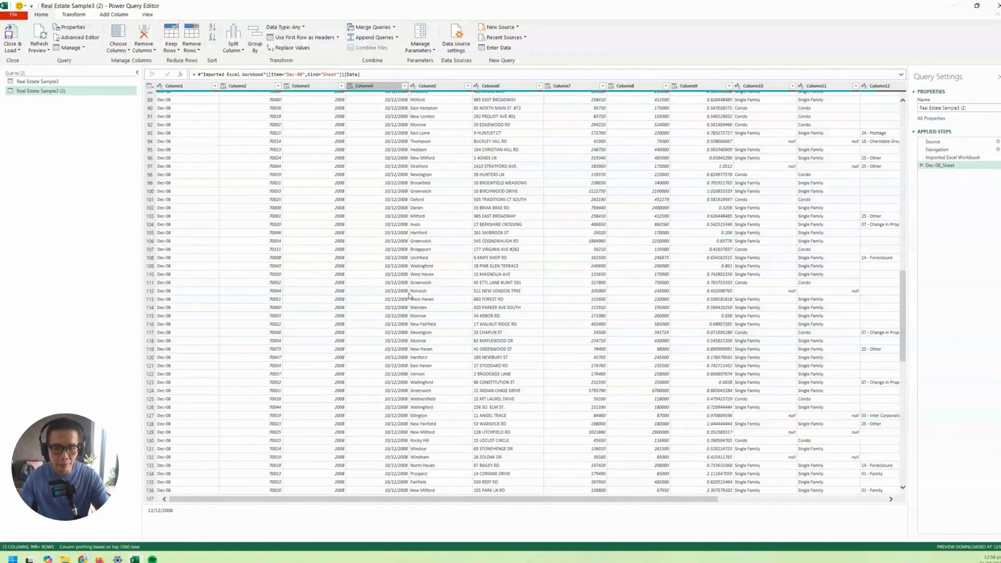
left_click(396, 310)
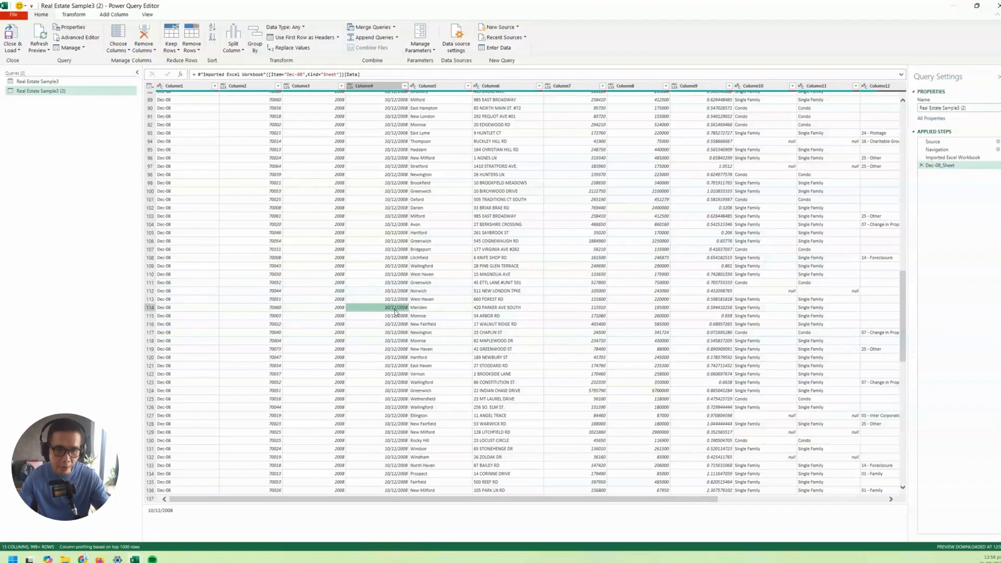
scroll(394, 312, "up", 20)
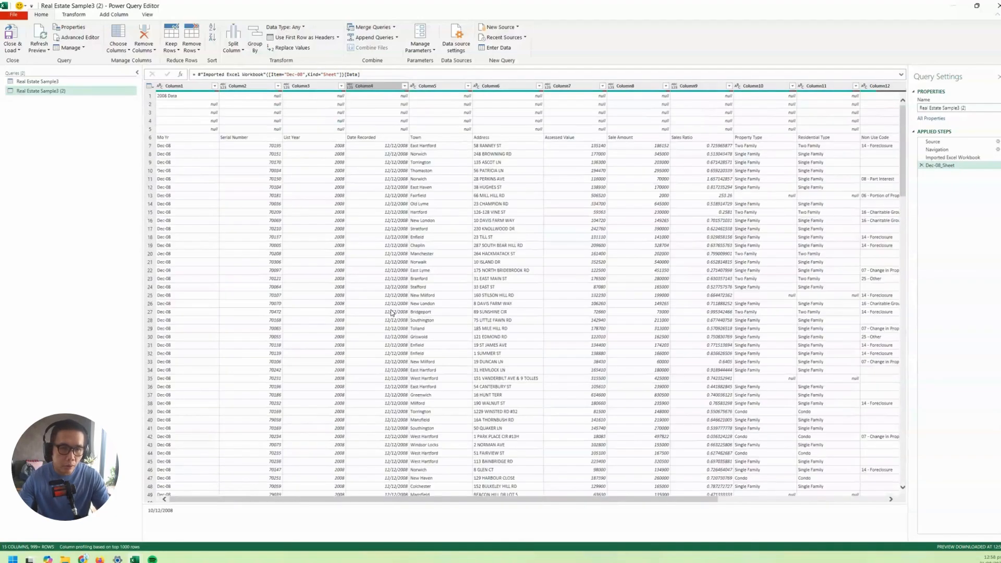
left_click(384, 295)
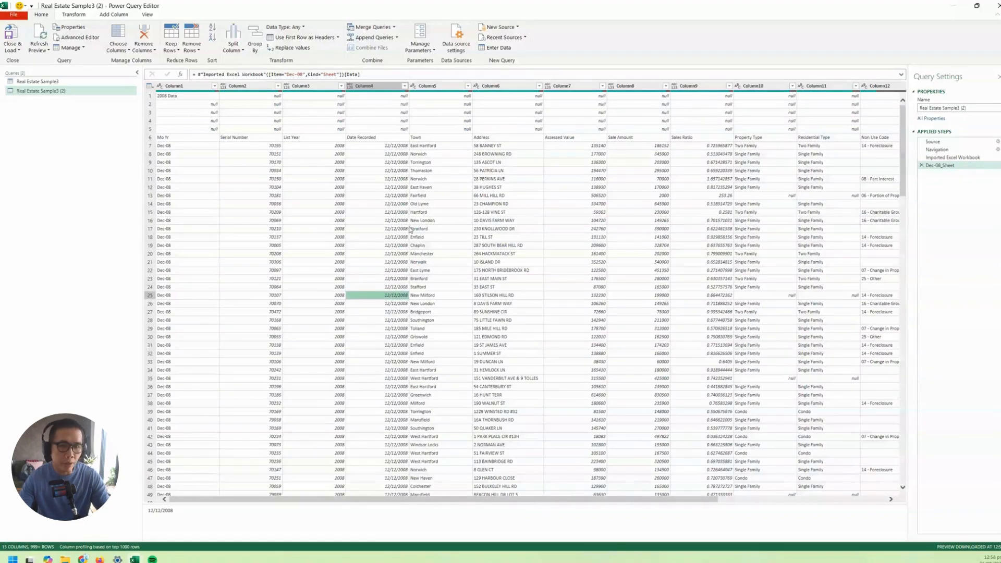
left_click(258, 111)
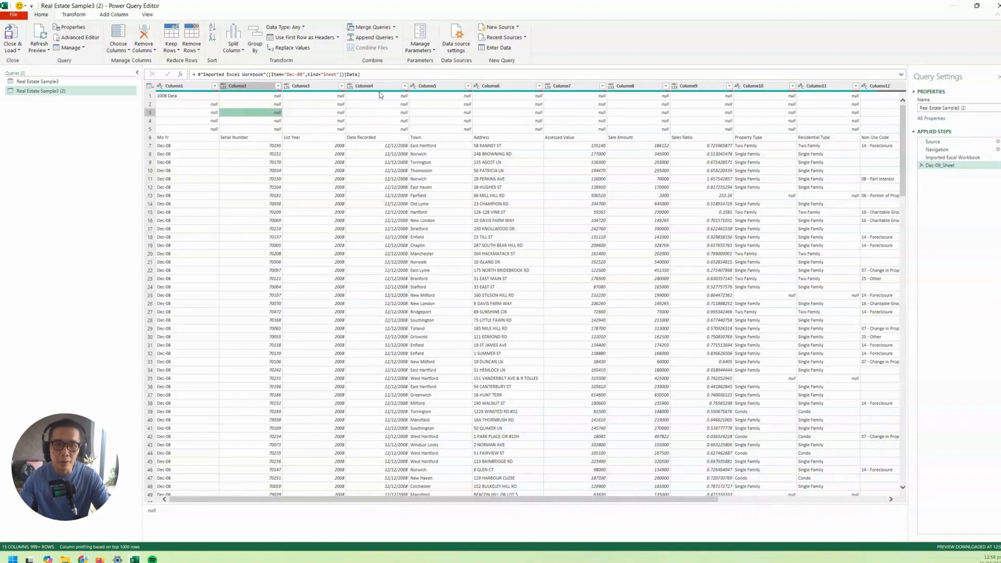
Remove the rows with empty Column4 values and promote the first remaining row to headers.
left_click(404, 86)
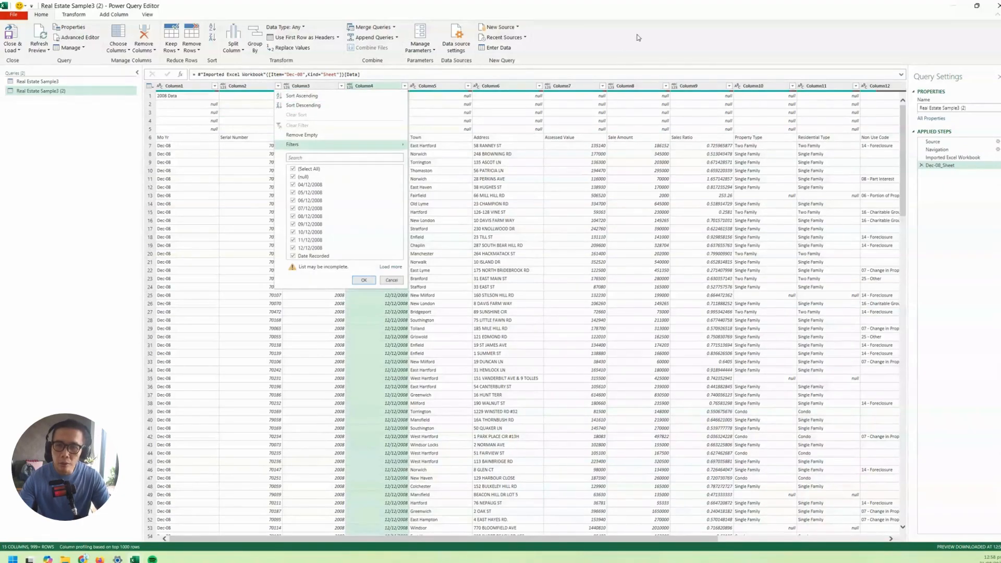
left_click(305, 135)
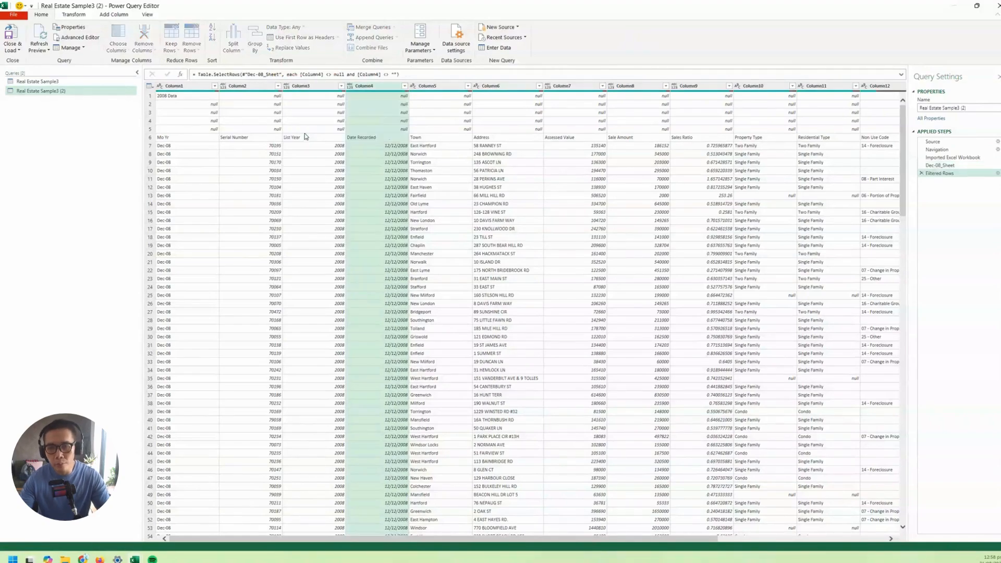
left_click(314, 39)
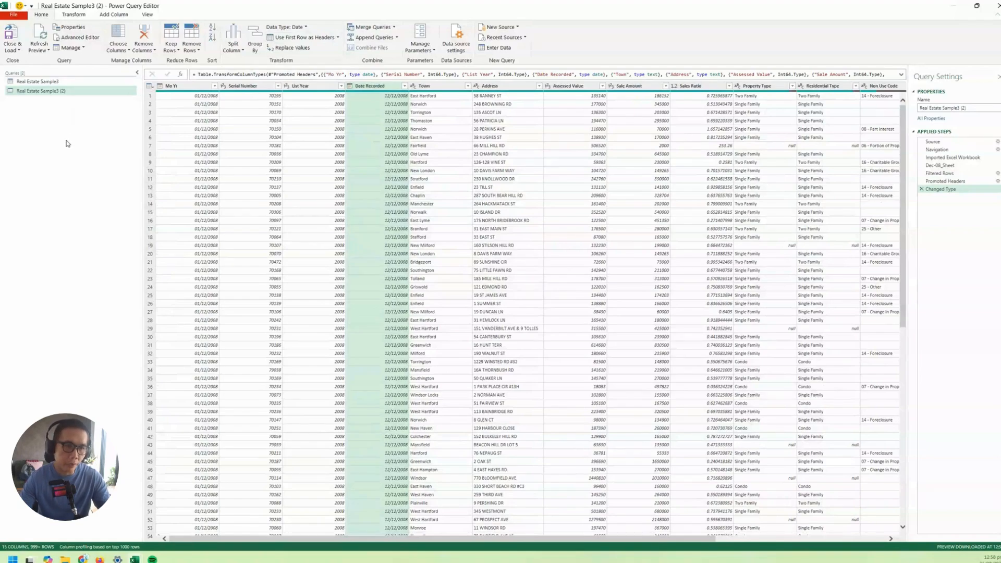
Duplicate the Real Estate Sample3 query and compare the copy with the Real Estate Sample3 (2) query.
left_click(55, 82)
right_click(68, 85)
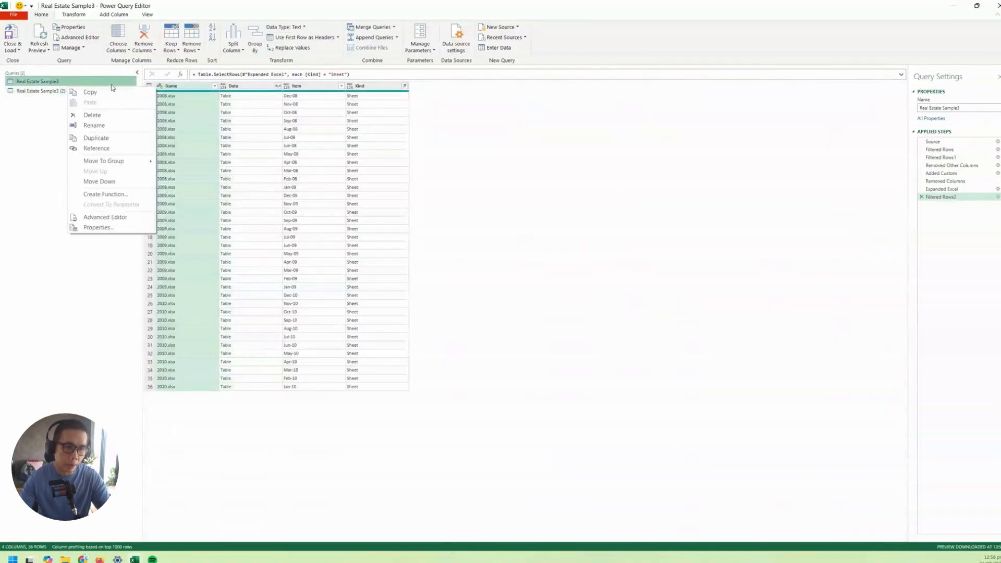
left_click(110, 139)
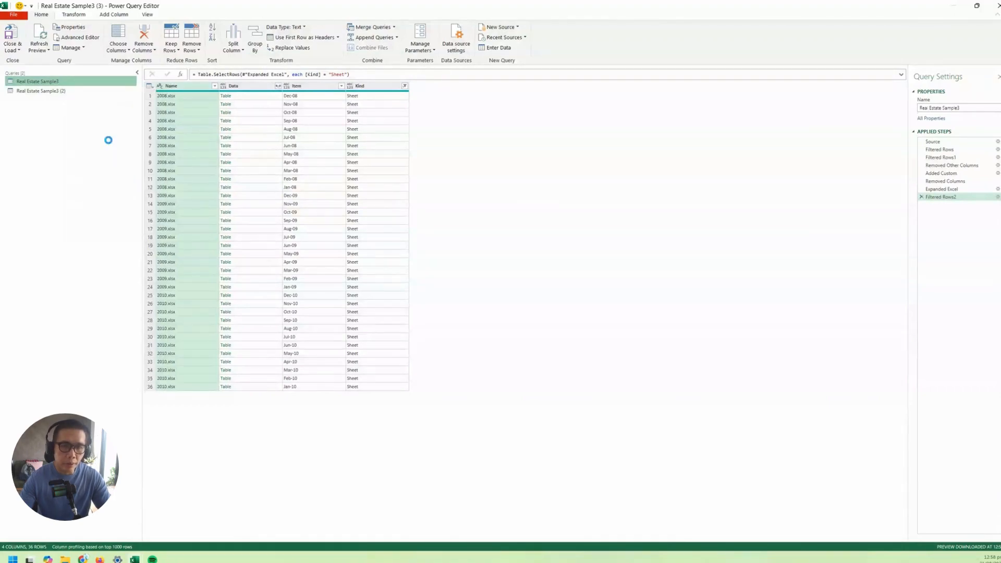
left_click(50, 91)
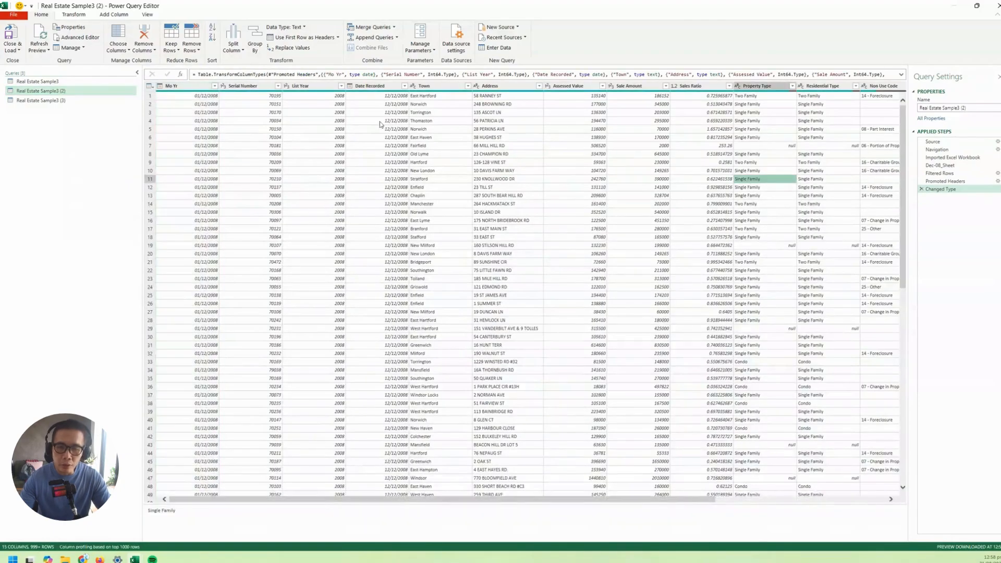
left_click(68, 100)
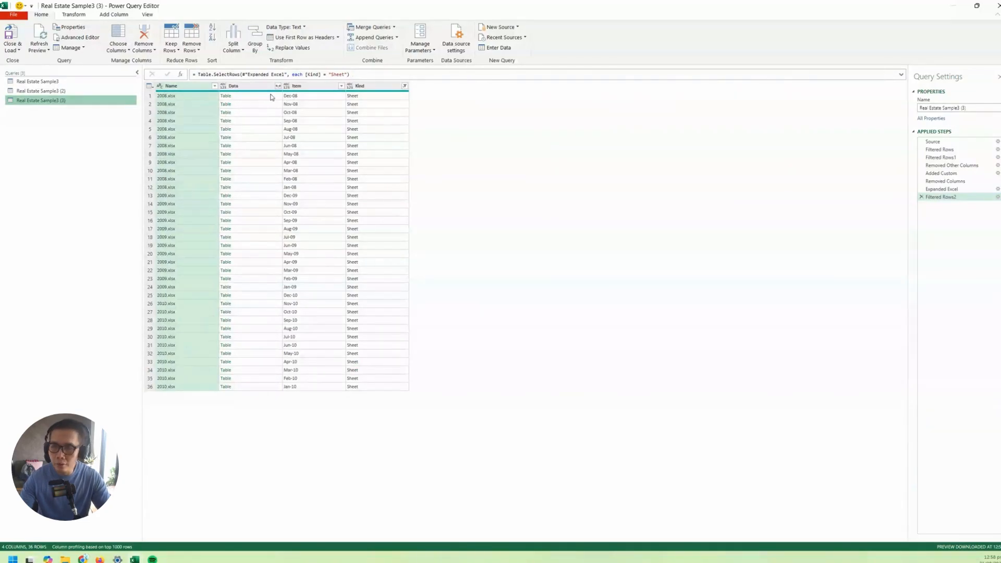
left_click(68, 91)
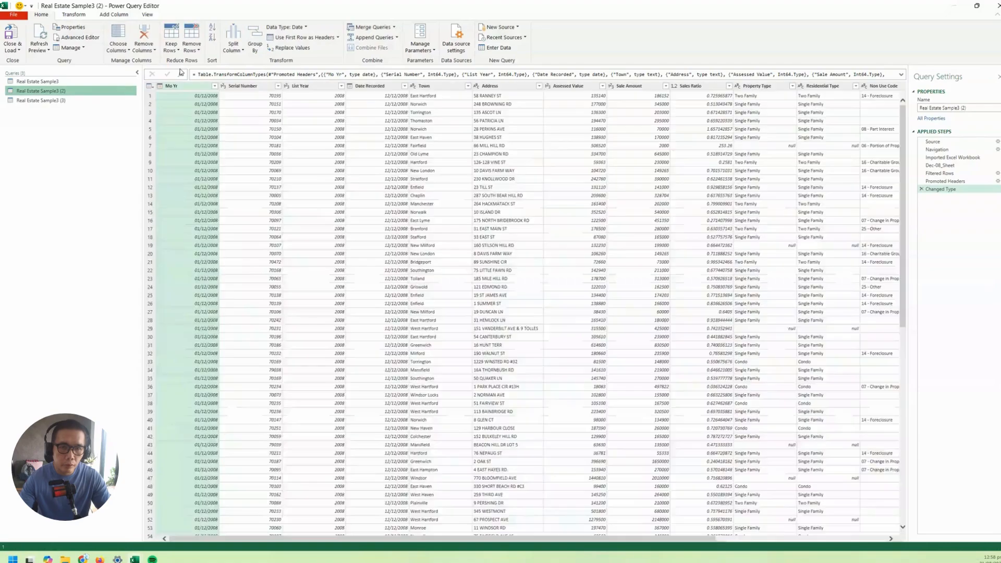
Rename the duplicated query Real Estate Sample3 (3) as Method1.
left_click_drag(68, 91, 67, 102)
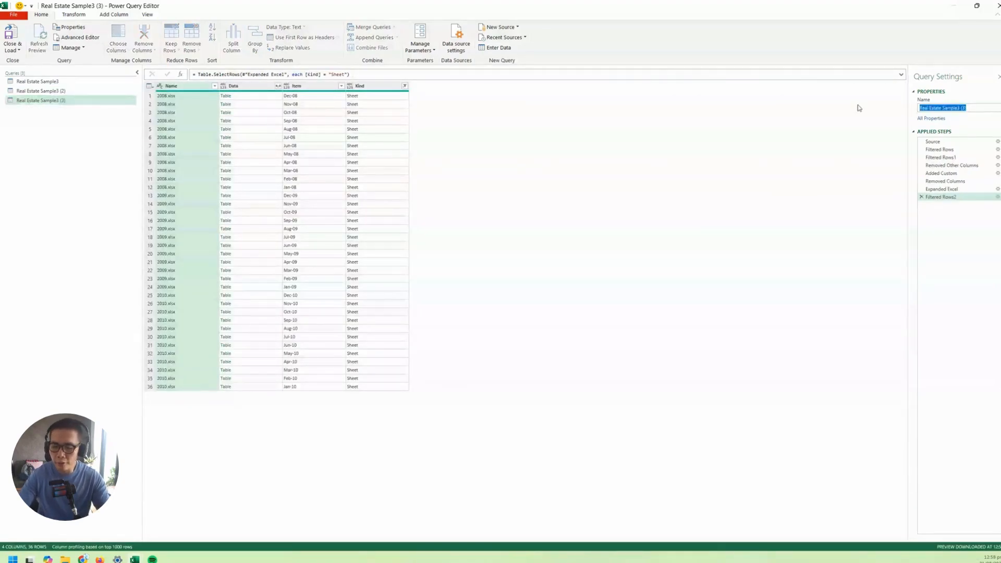
type("A")
type("Method1")
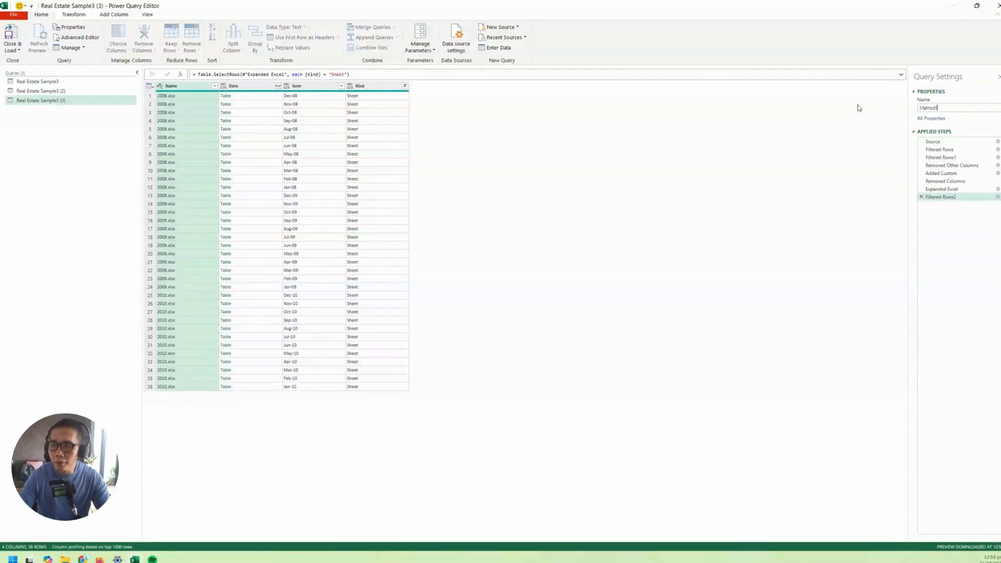
key("Return")
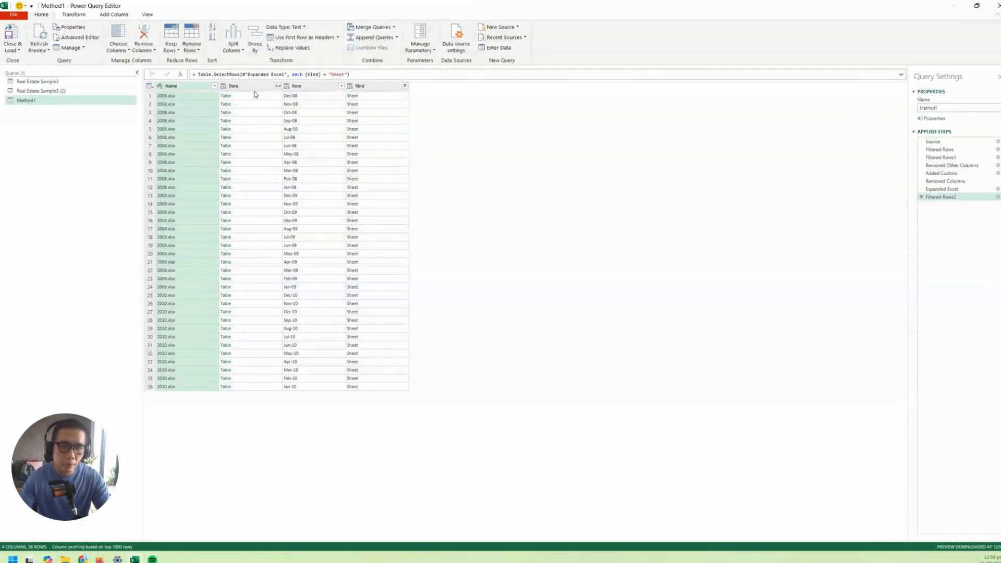
Copy the full M code of the Real Estate Sample3 (2) query and return to the Method1 query.
left_click(64, 93)
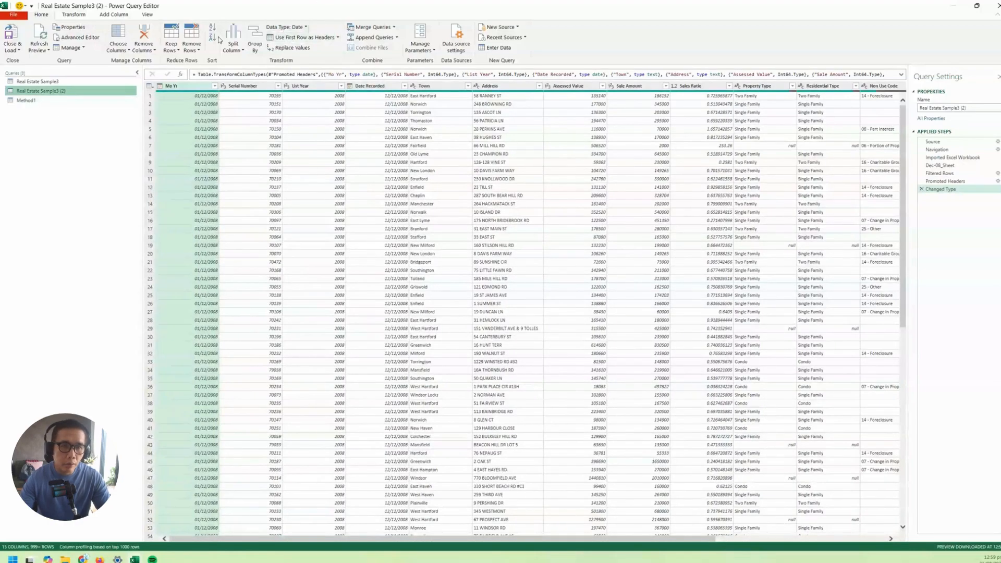
left_click(73, 37)
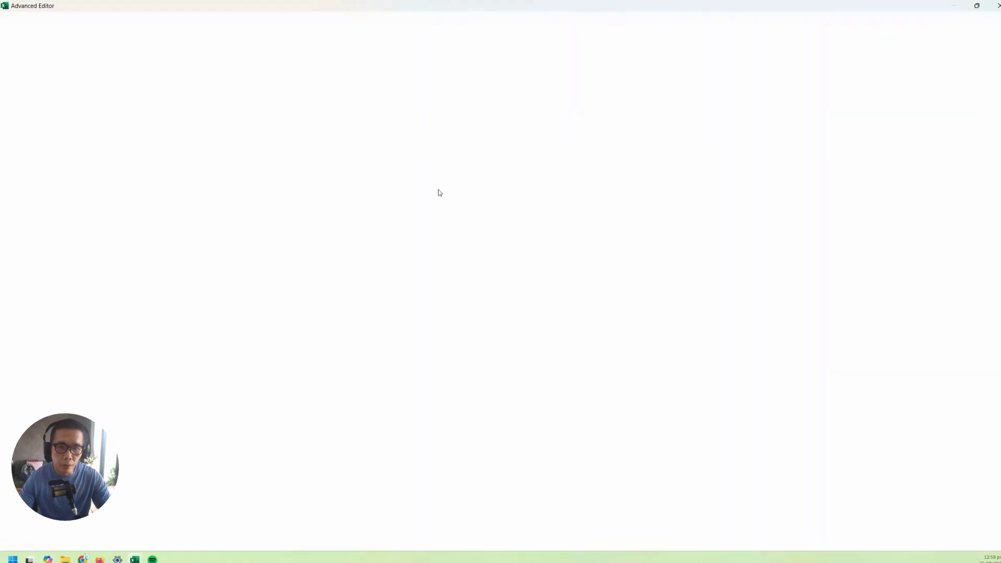
key("ctrl+a")
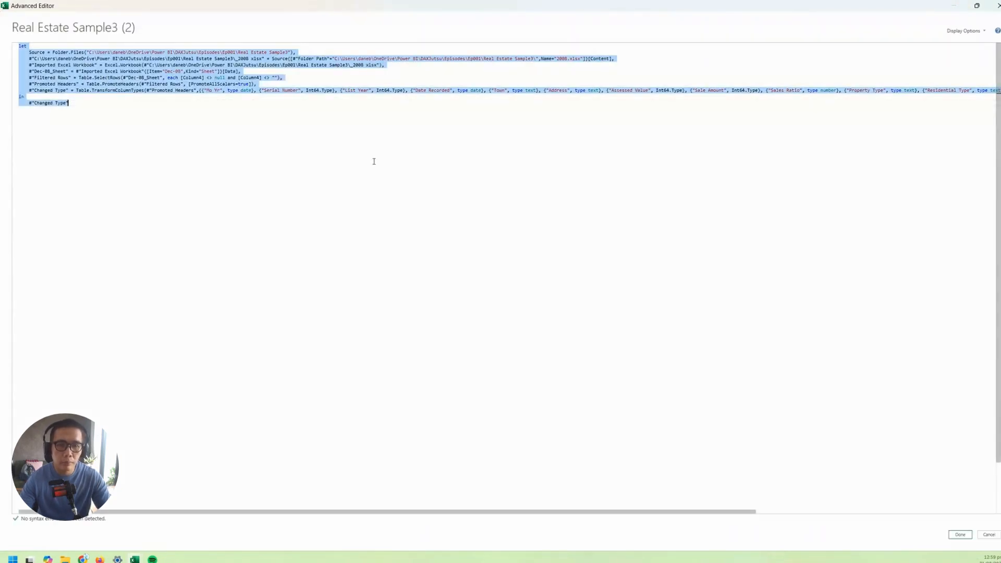
left_click(997, 6)
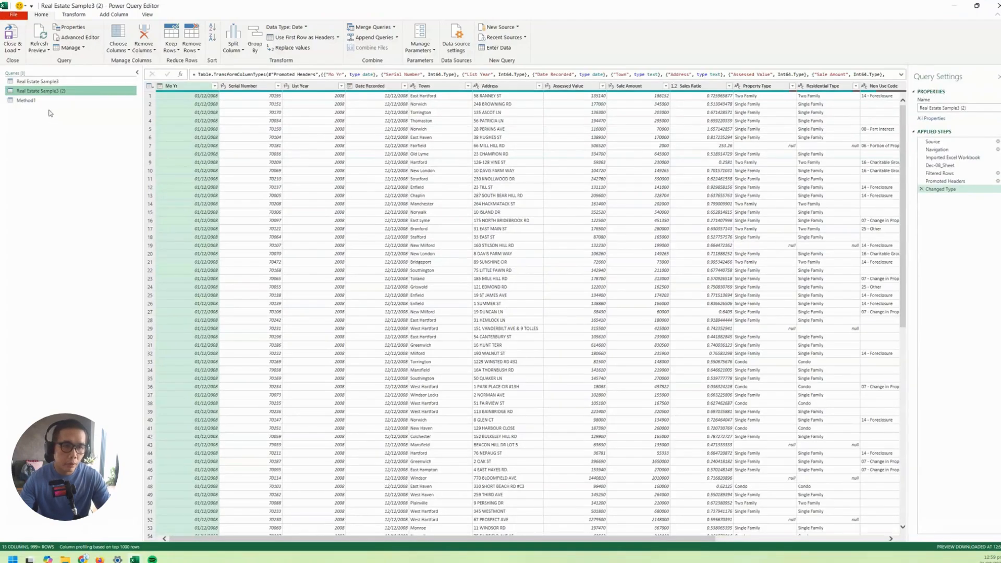
left_click(43, 100)
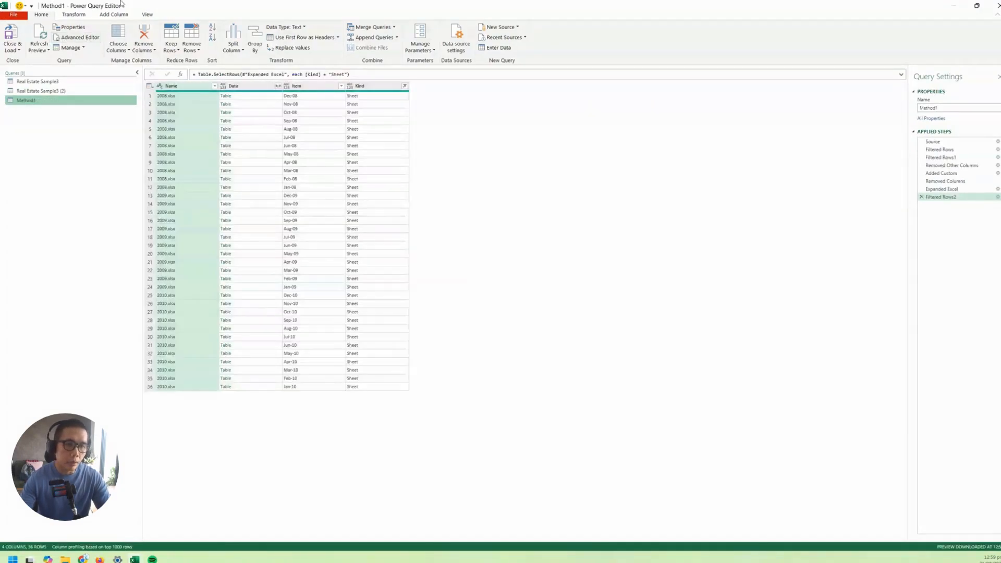
Start a custom column in Method1 named Table, with the copied M code as its formula.
left_click(124, 14)
left_click(52, 40)
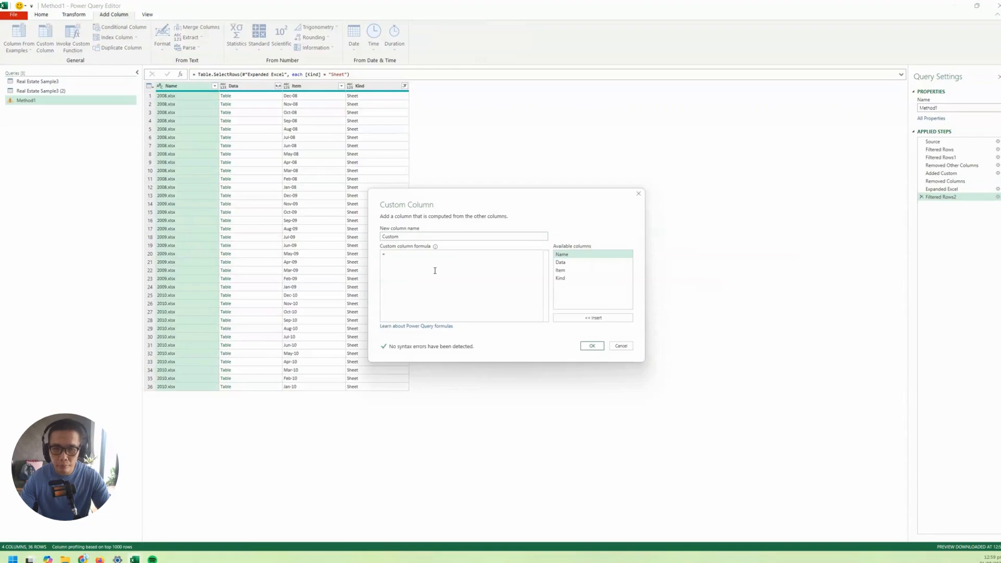
key("ctrl+v")
key("shift+Tab")
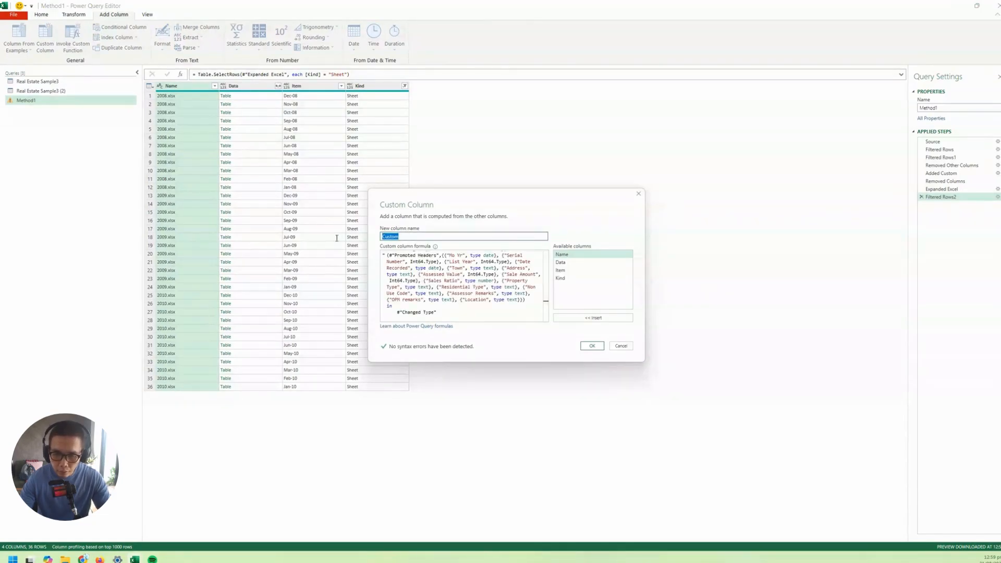
type("T")
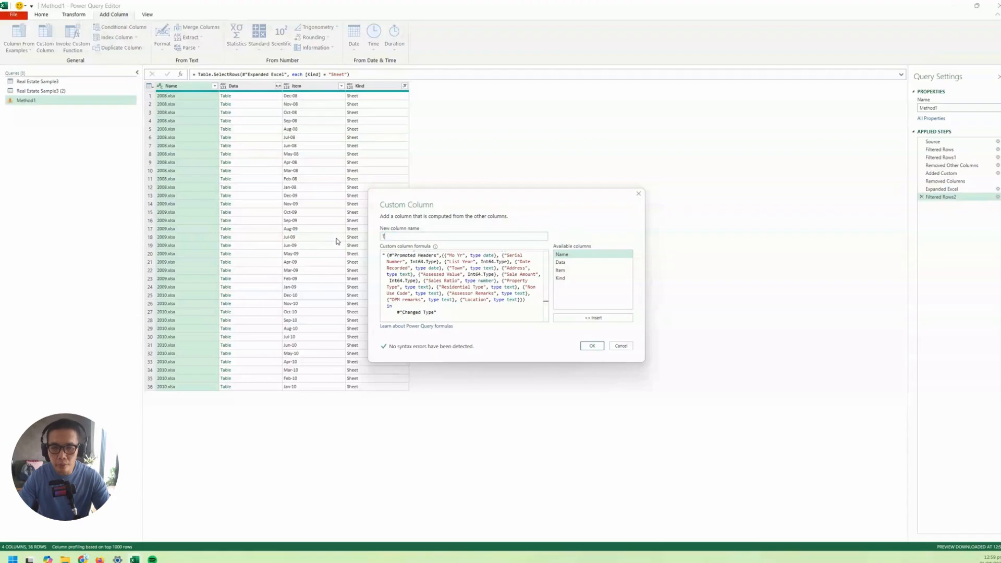
type("able")
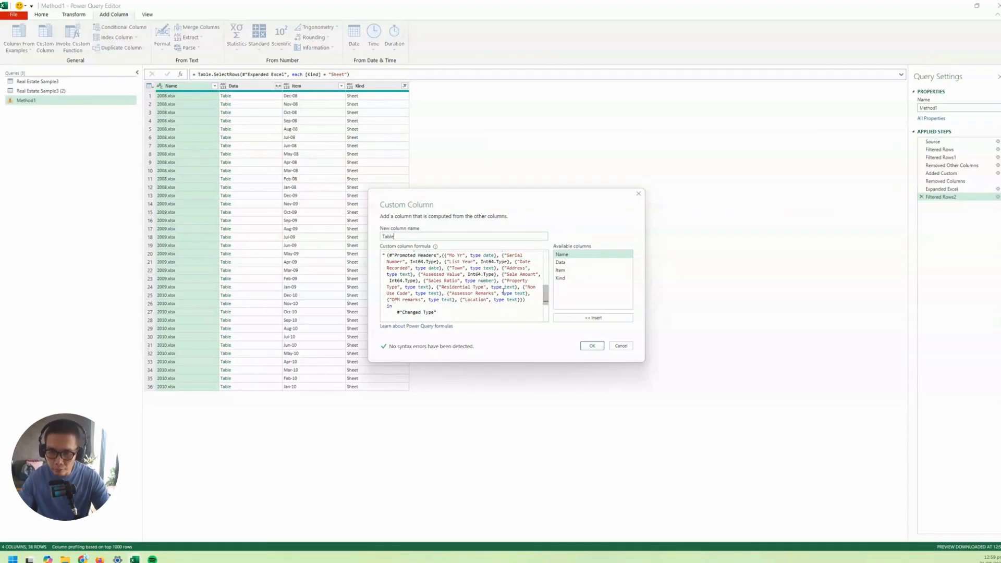
Delete the folder source, workbook import and Dec-08 sheet navigation lines from the formula, keeping let directly above the Filtered Rows line.
scroll(503, 291, "down", 3)
scroll(503, 290, "up", 15)
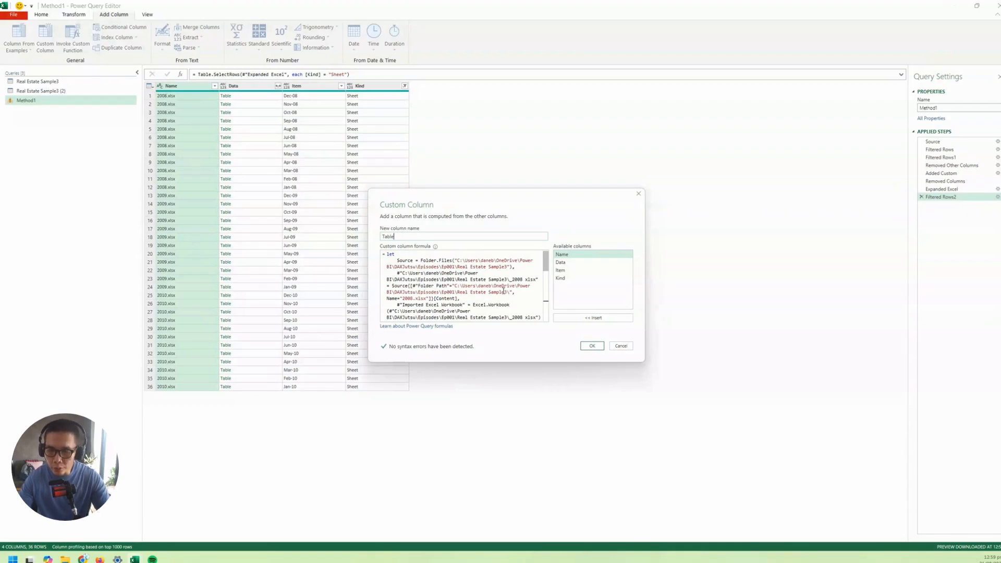
left_click_drag(547, 197, 446, 58)
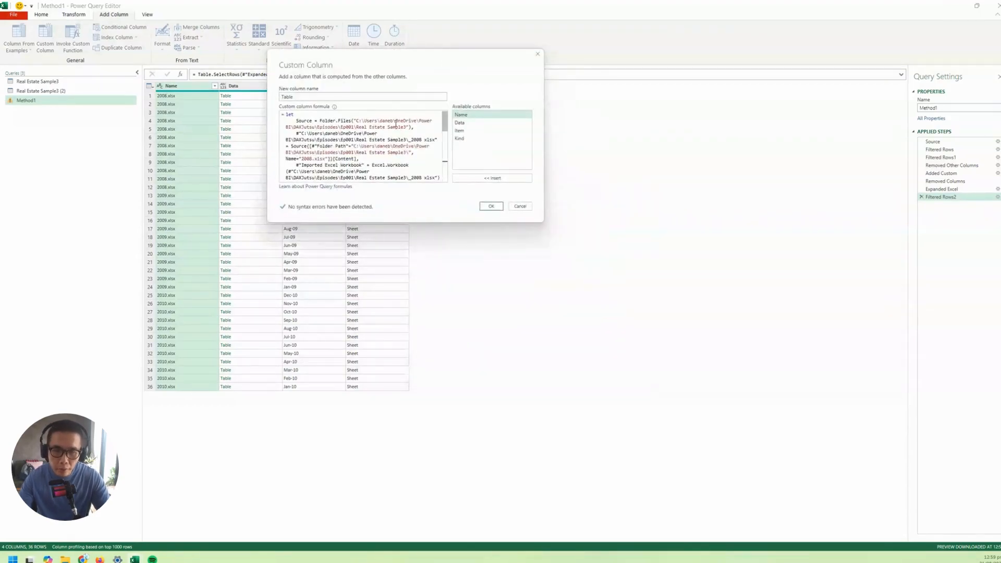
scroll(395, 123, "down", 1)
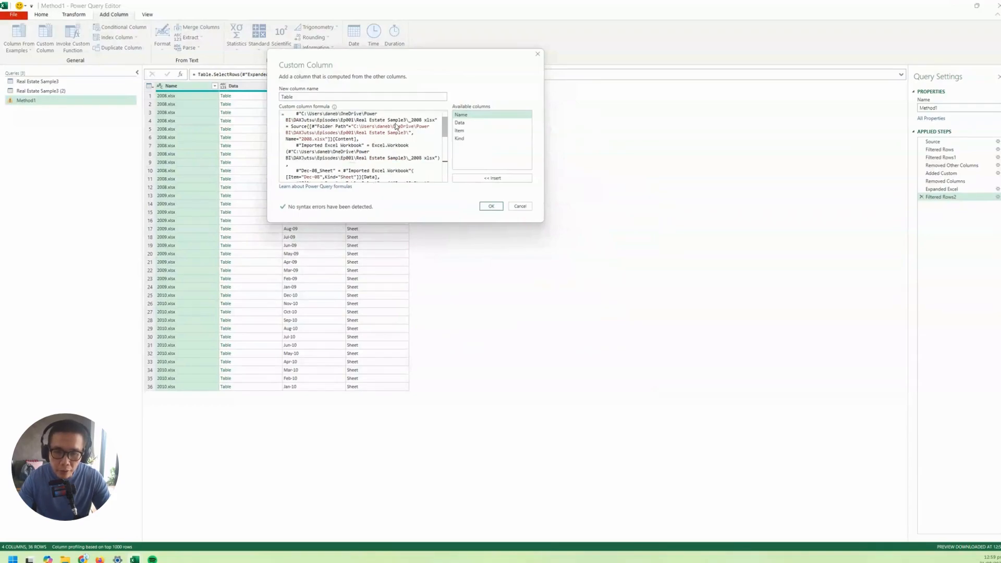
scroll(396, 126, "down", 1)
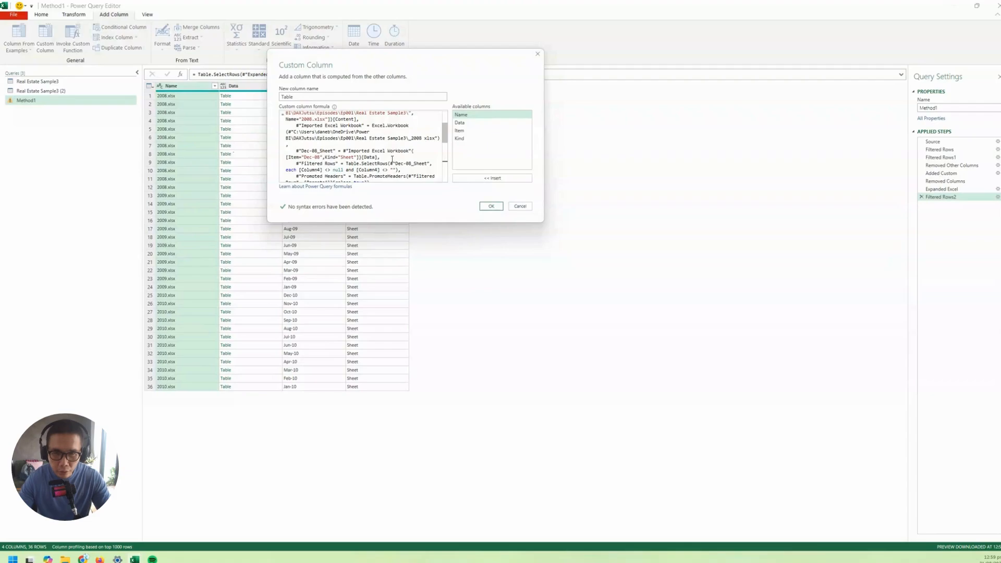
left_click_drag(392, 158, 291, 116)
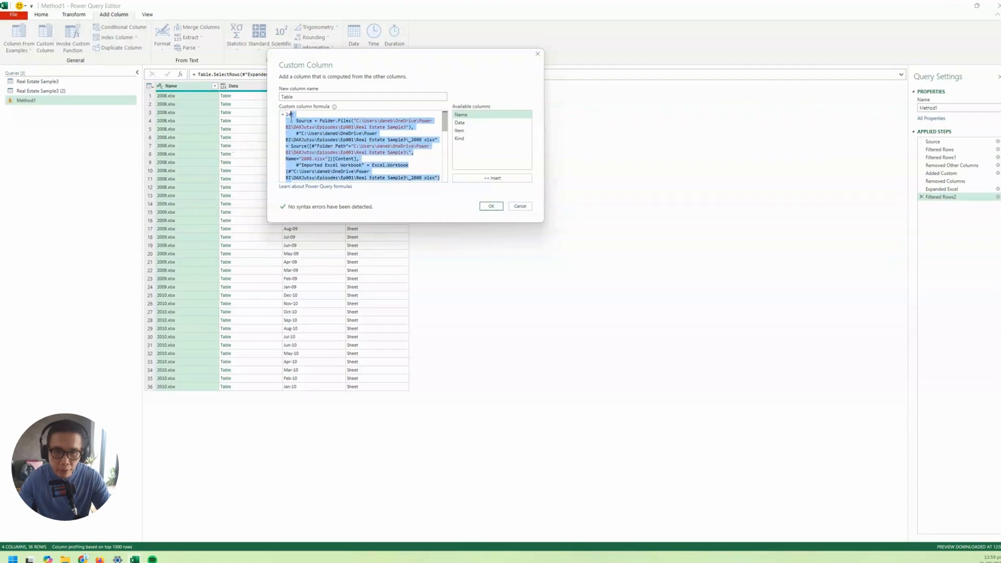
key("Delete")
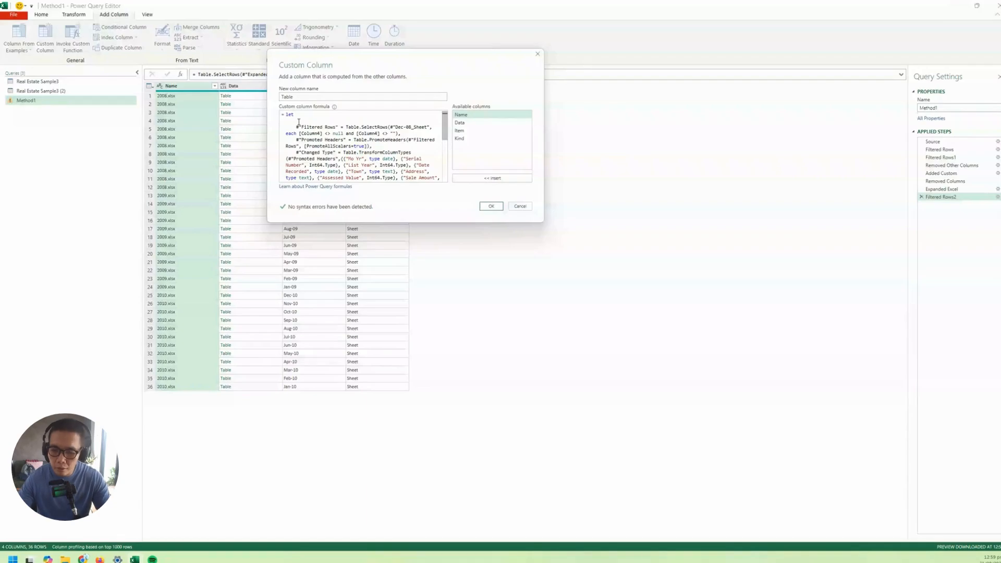
key("Delete")
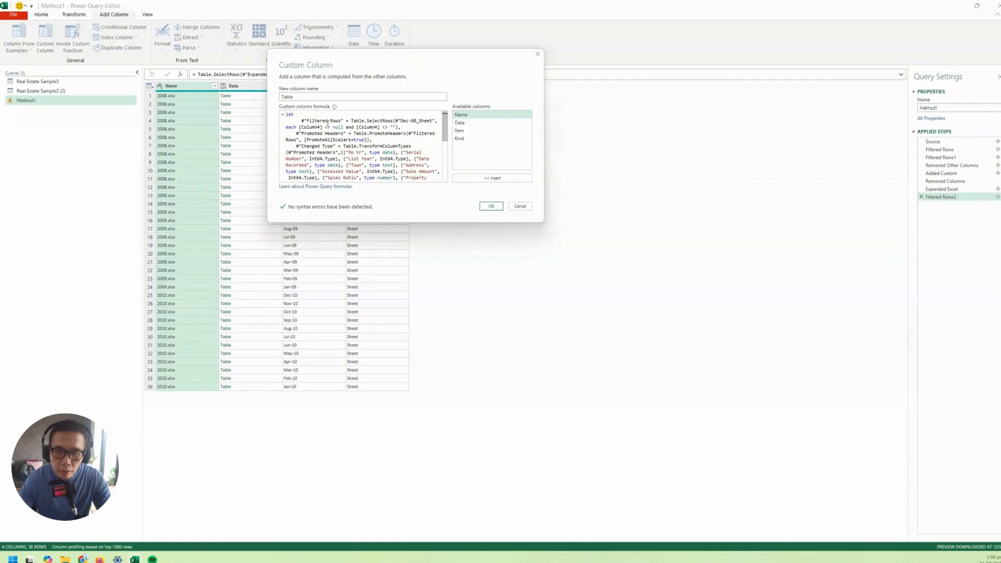
Rename the #"Filtered Rows" variable to Source and use Source as the input of Table.PromoteHeaders.
left_click_drag(299, 122, 344, 121)
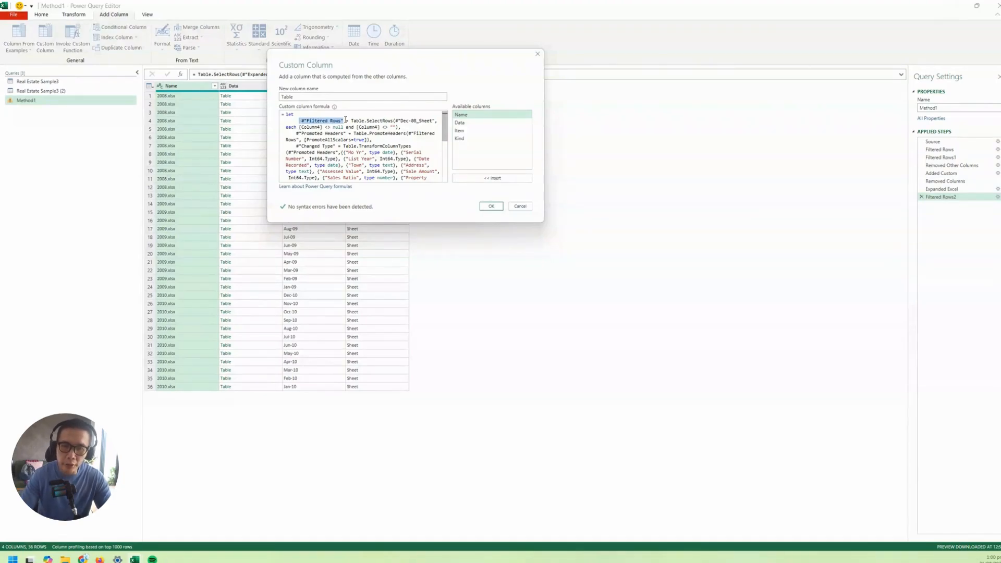
type("Source")
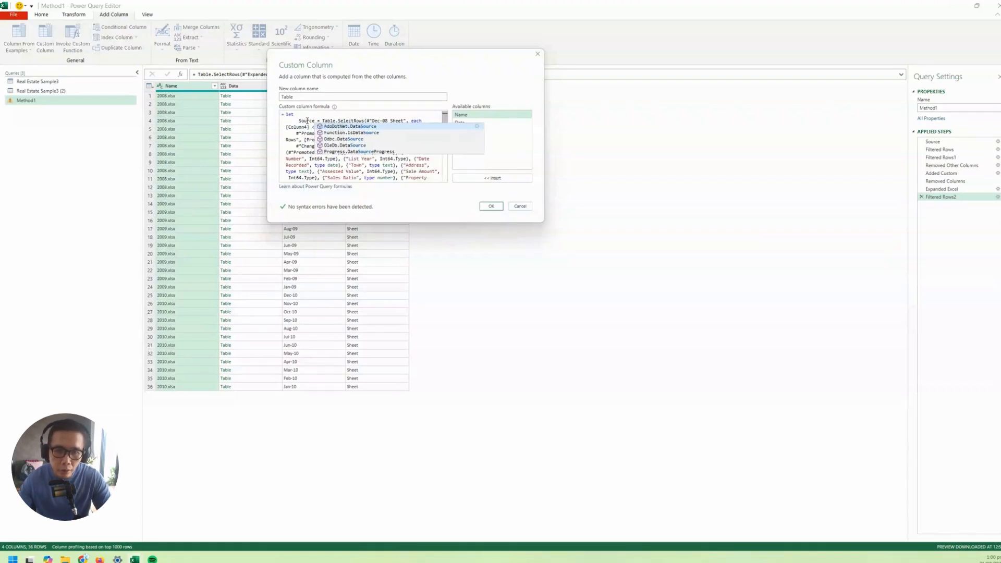
double_click(307, 121)
key("ctrl+c")
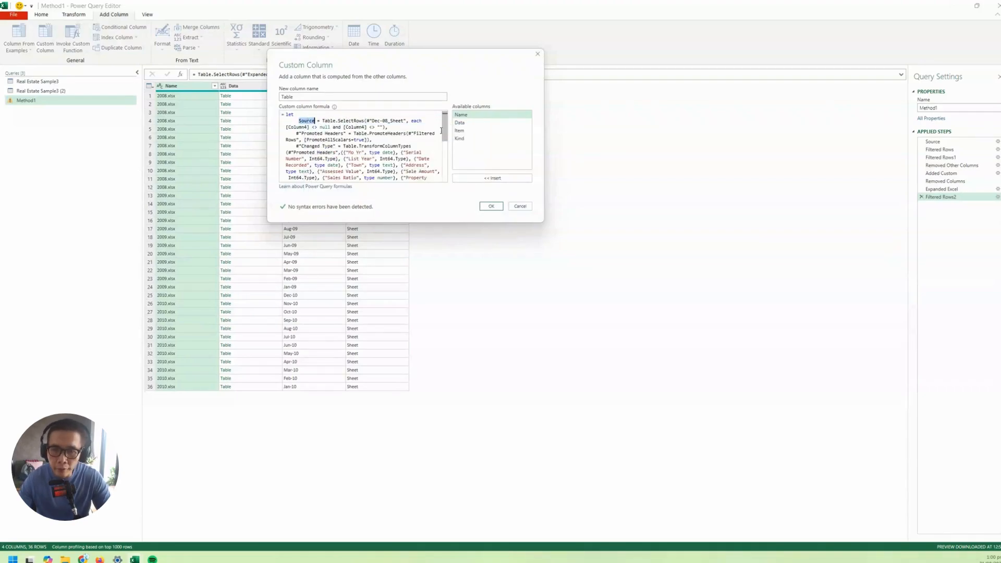
left_click_drag(408, 134, 299, 140)
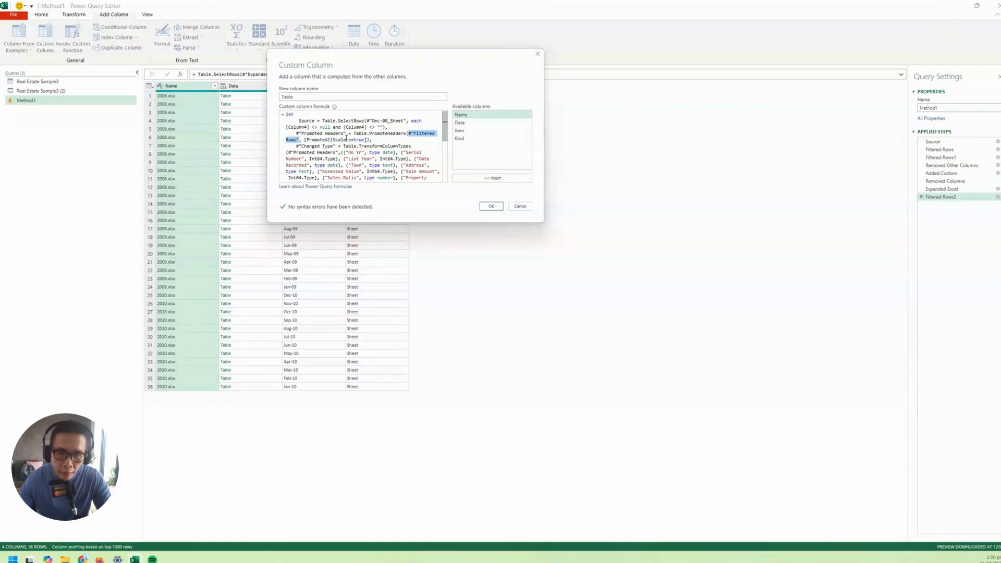
key("ctrl+v")
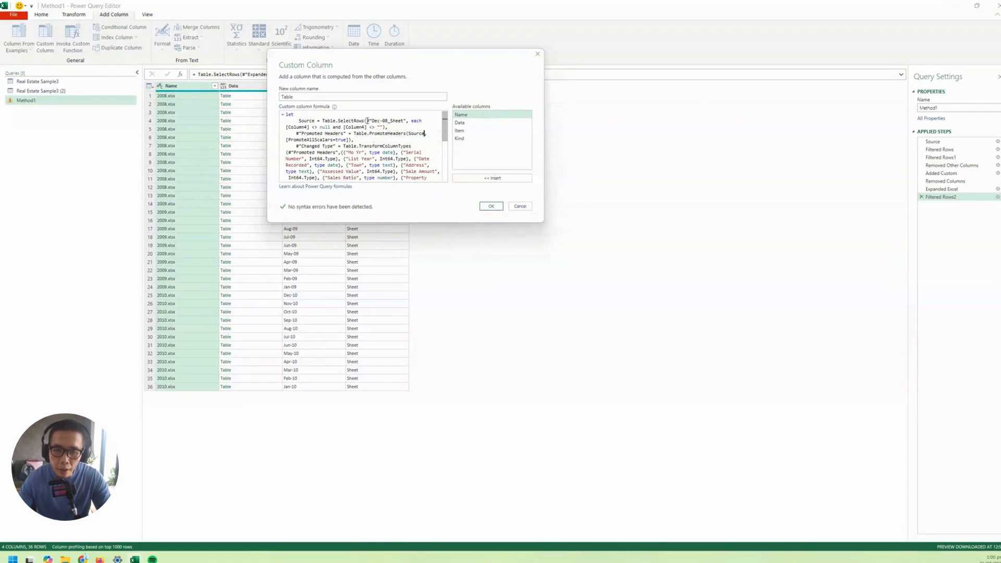
Replace the #"Dec-08_Sheet" reference in Table.SelectRows with the [Data] column.
left_click_drag(367, 121, 407, 121)
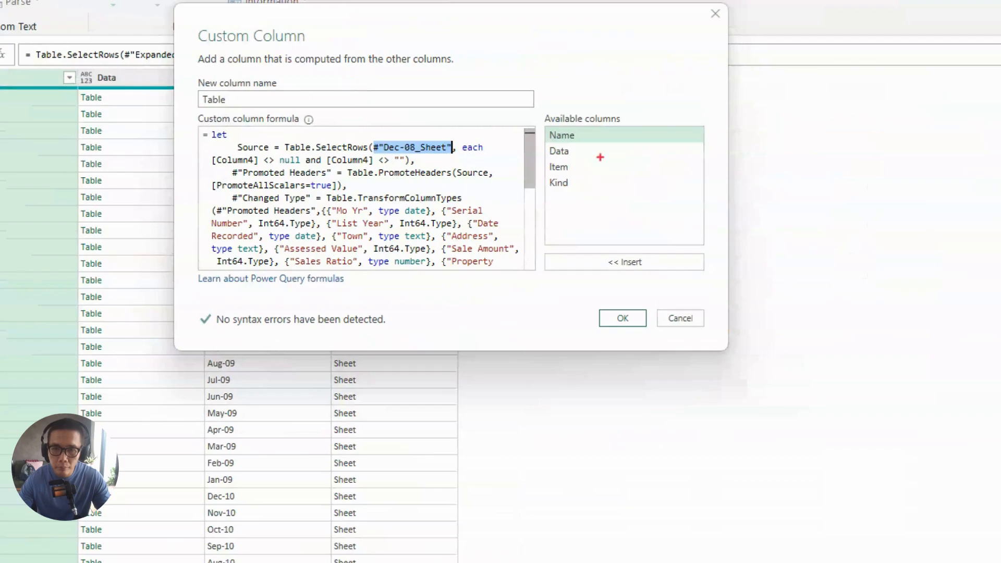
mouse_move(542, 139)
left_mouse_down()
mouse_move(594, 162)
mouse_move(553, 141)
mouse_move(519, 140)
left_mouse_up()
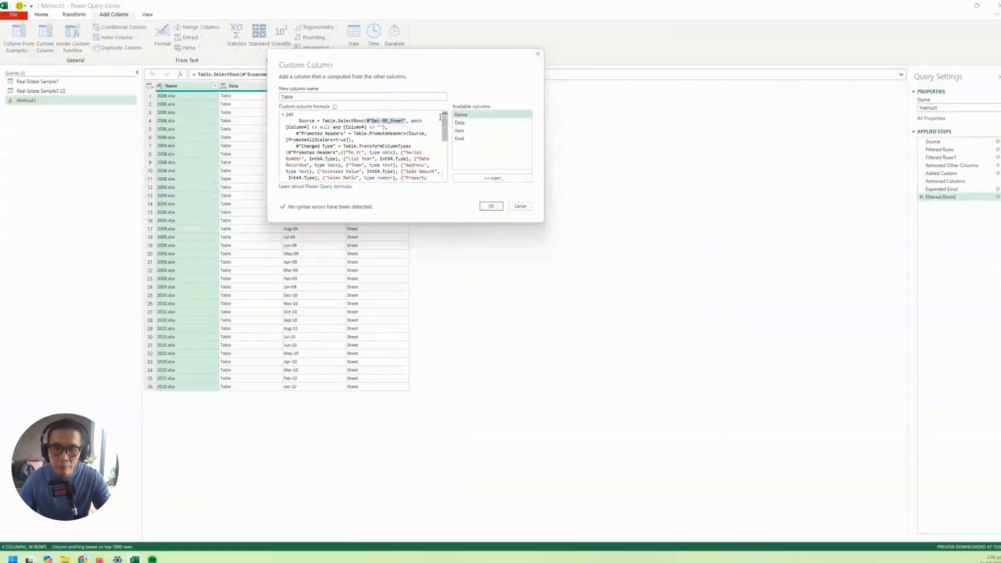
left_click_drag(366, 121, 406, 120)
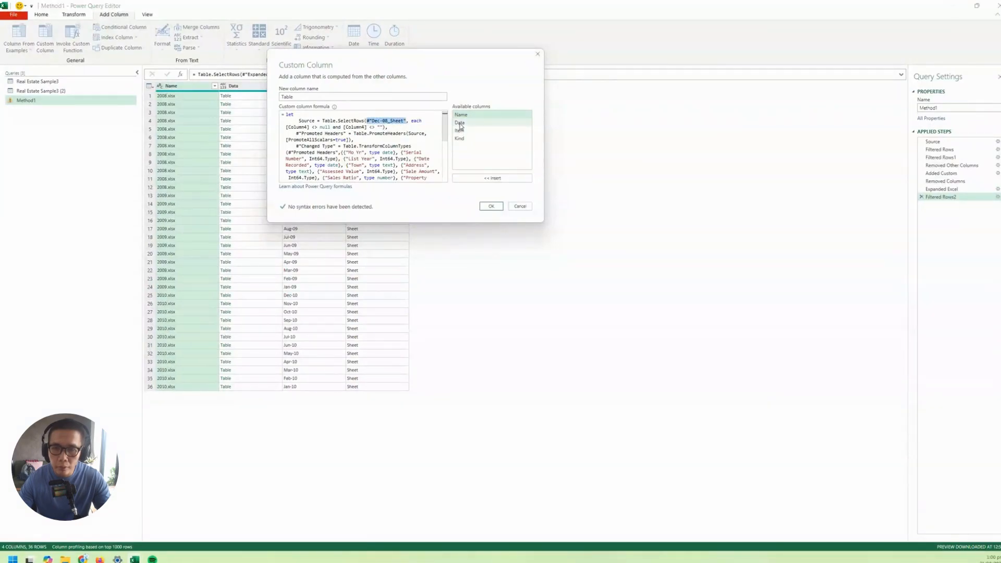
double_click(469, 124)
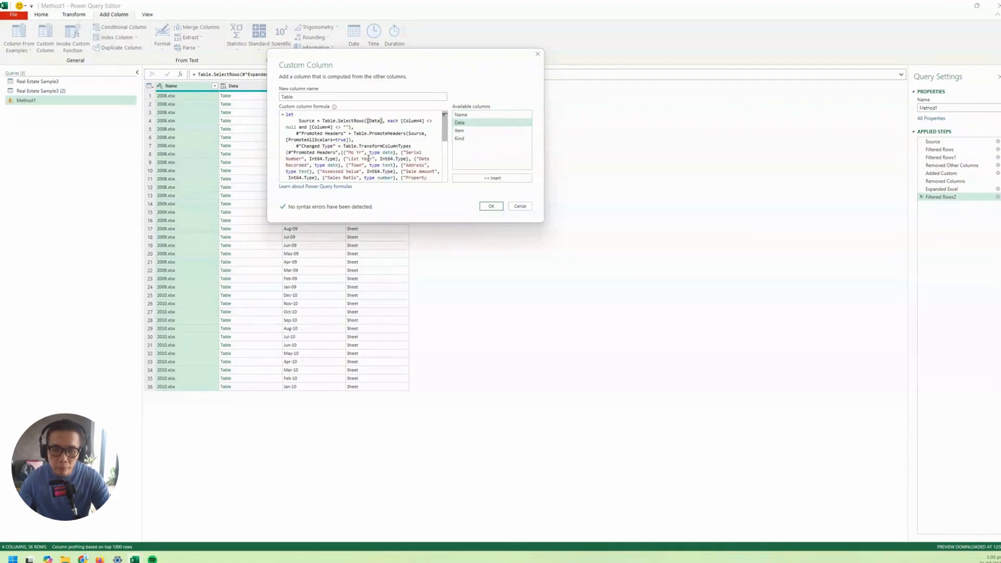
Delete the #"Changed Type" line and the old in clause from the formula, including the comma after the Promoted Headers line.
scroll(370, 153, "down", 2)
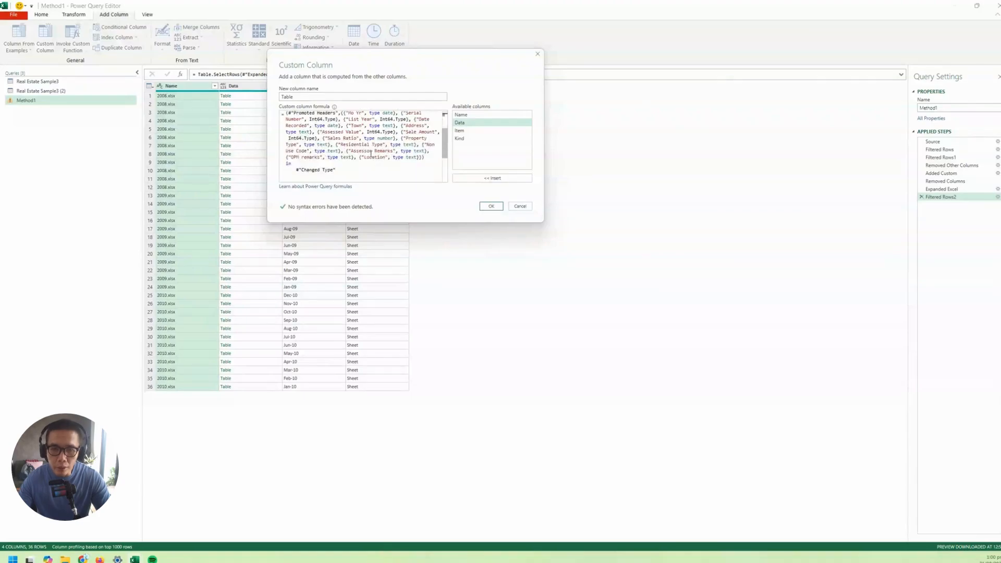
scroll(371, 154, "up", 3)
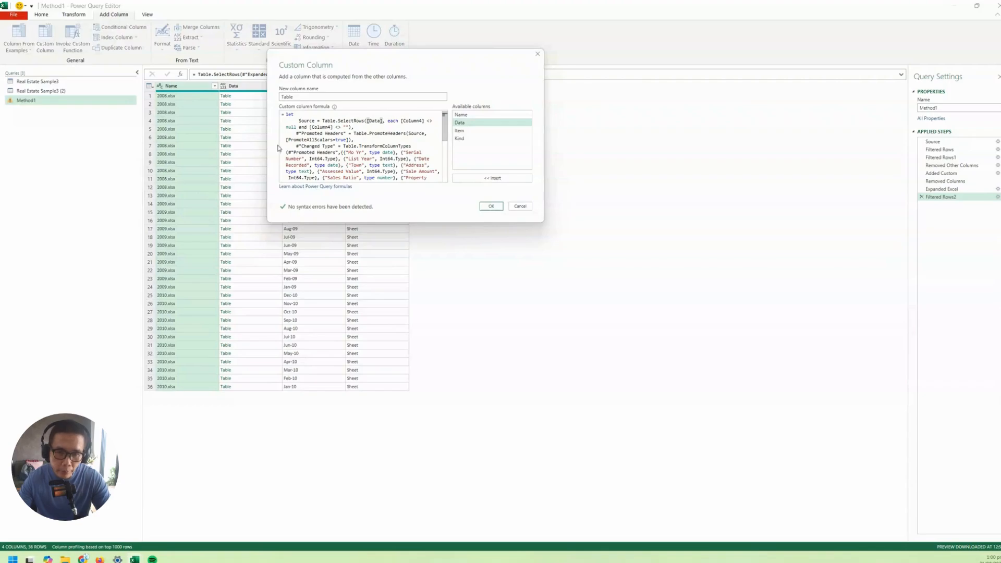
left_click_drag(296, 147, 399, 195)
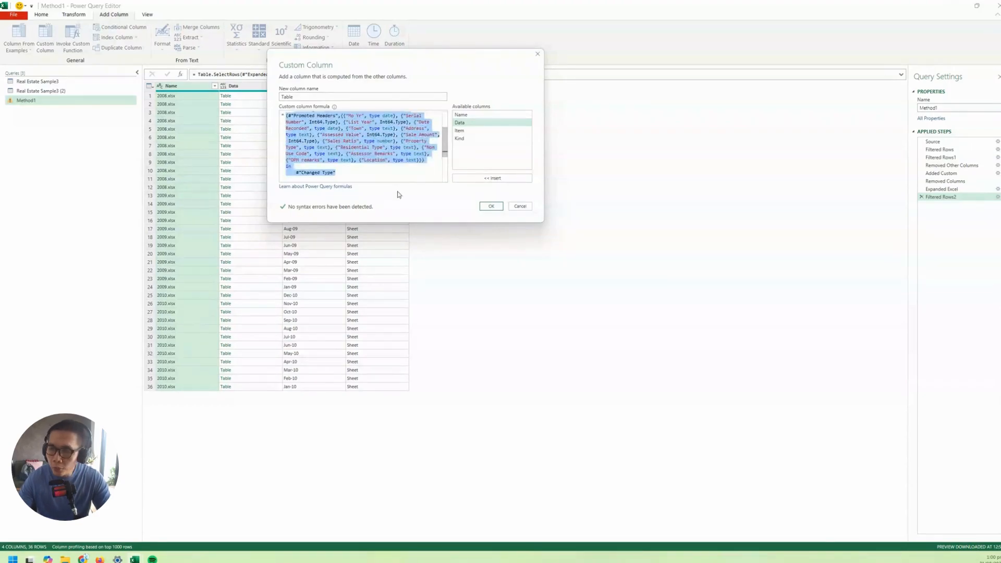
key("Delete")
scroll(396, 177, "up", 3)
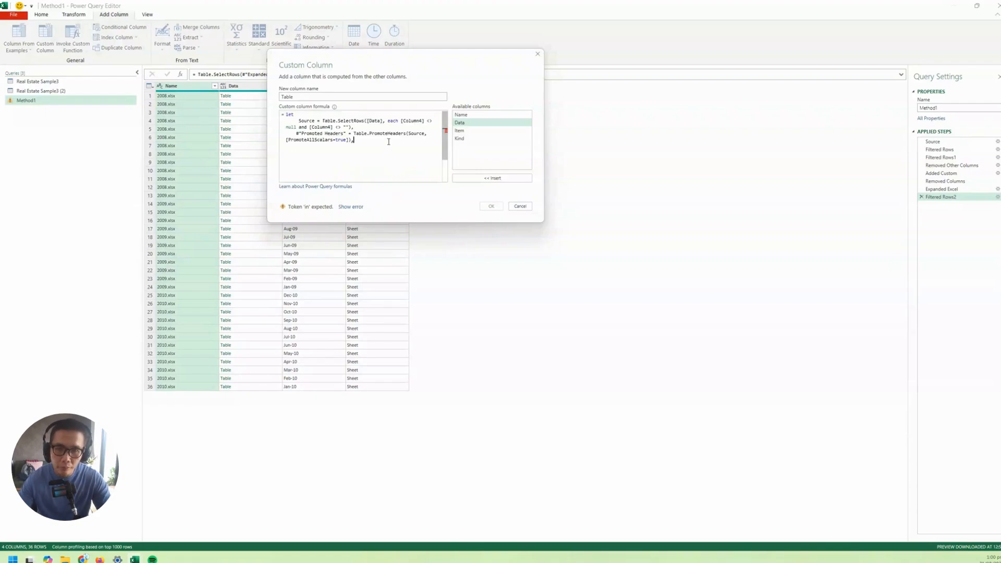
key("BackSpace")
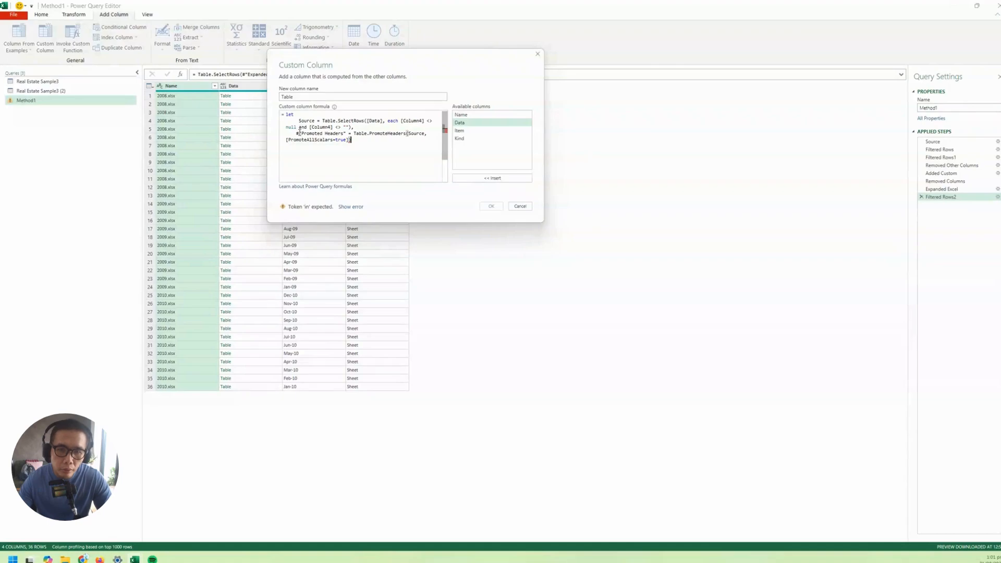
End the let expression with a new clause reading in #"Promoted Headers".
left_click_drag(296, 134, 345, 134)
key("ctrl+c")
left_click(367, 149)
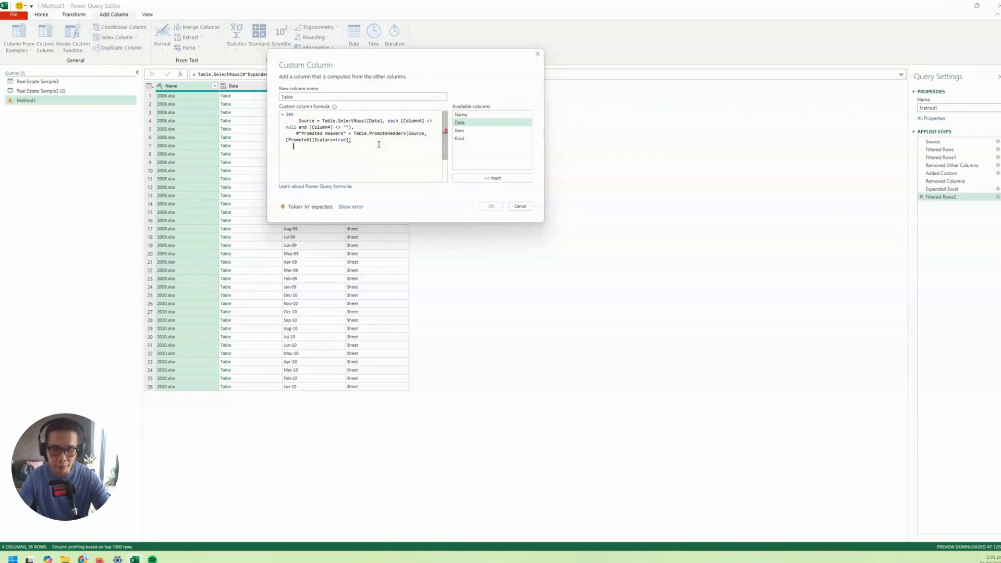
type("in")
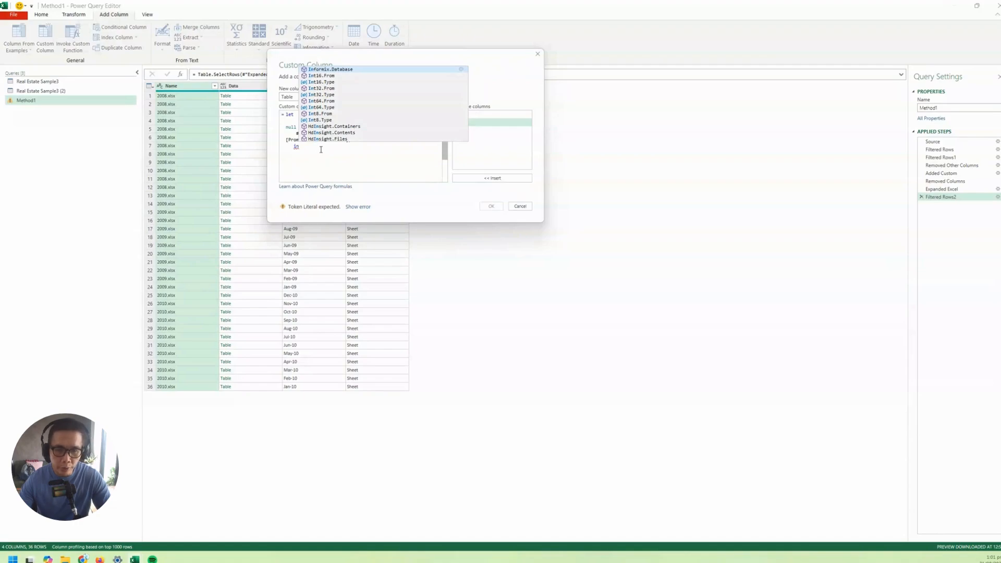
key("ctrl+v")
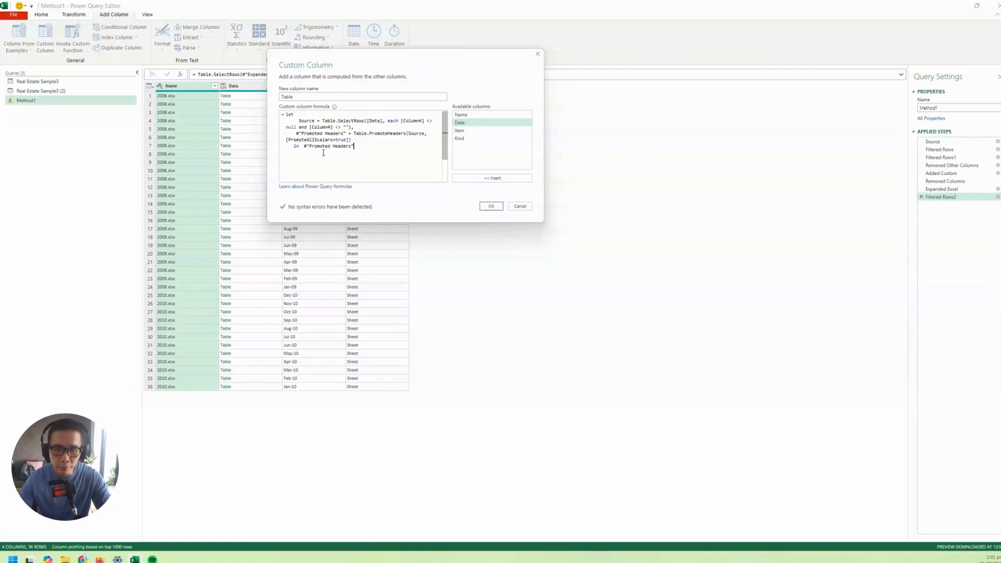
Add the Table custom column to the query and preview the nested table of the Dec-08 sheet in an enlarged preview area.
left_click_drag(354, 135, 296, 134)
left_click_drag(357, 146, 281, 134)
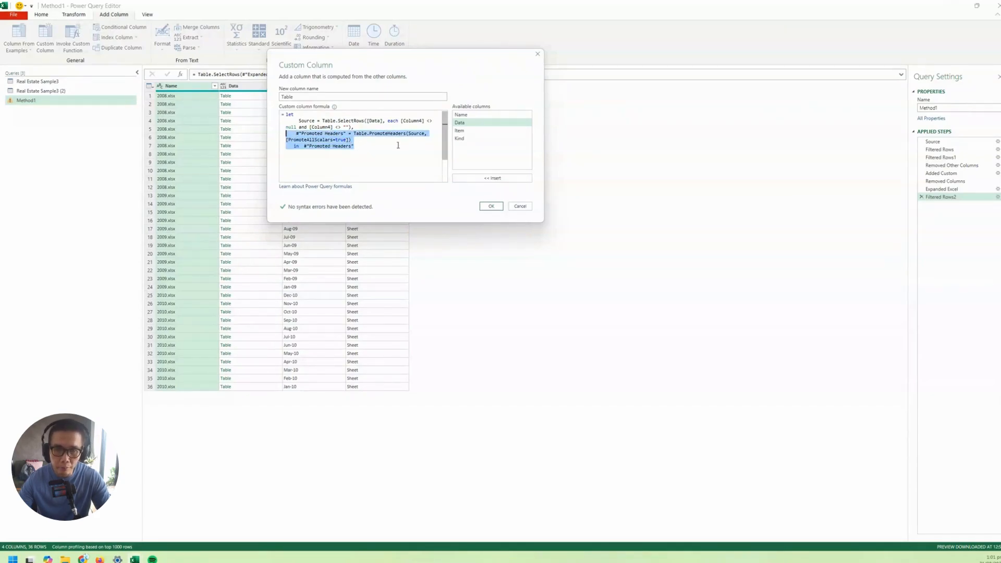
left_click(397, 147)
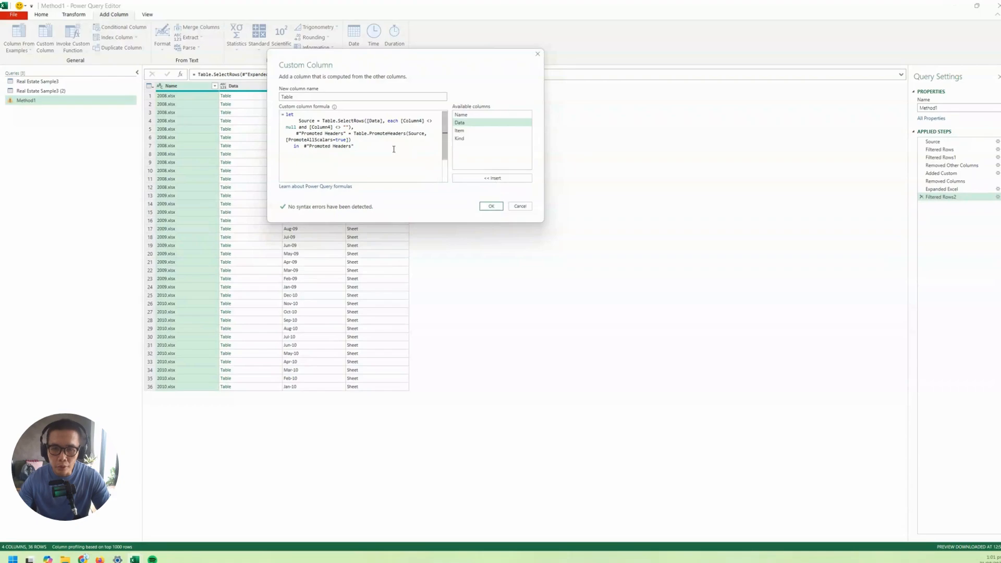
left_click(496, 206)
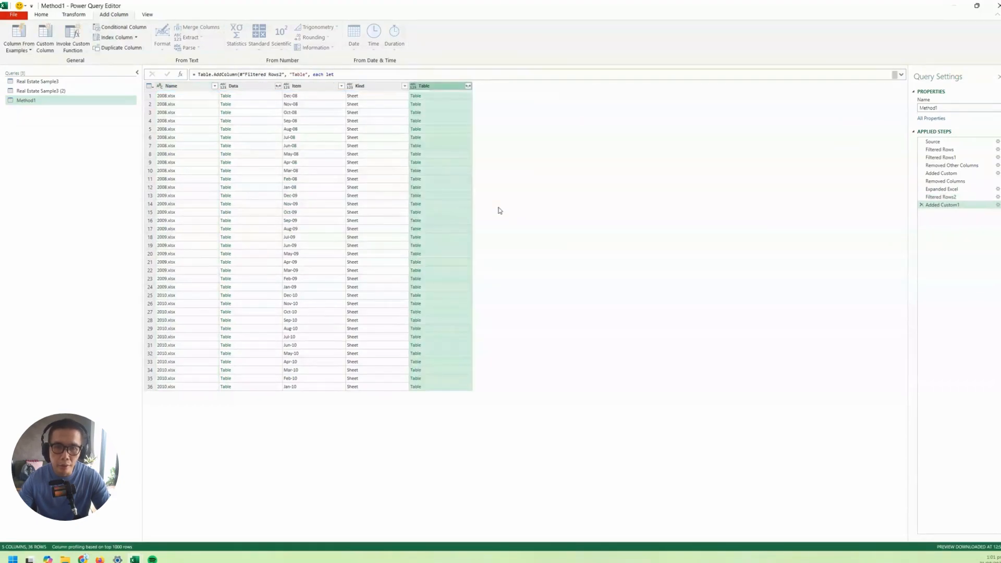
left_click(461, 97)
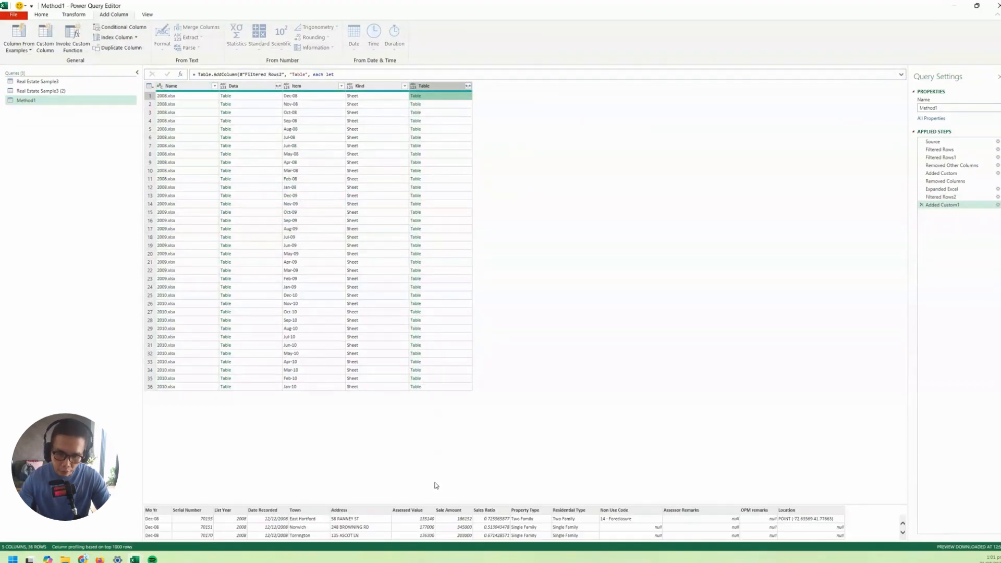
left_click_drag(437, 502, 447, 315)
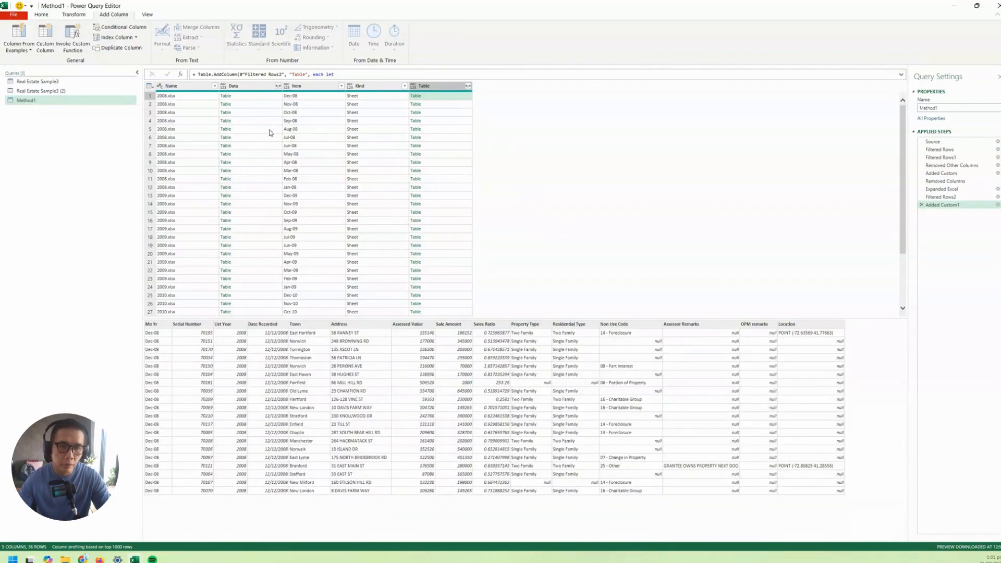
Keep only the Name, Item and Table columns in the Method1 query and remove all others.
left_click(202, 87)
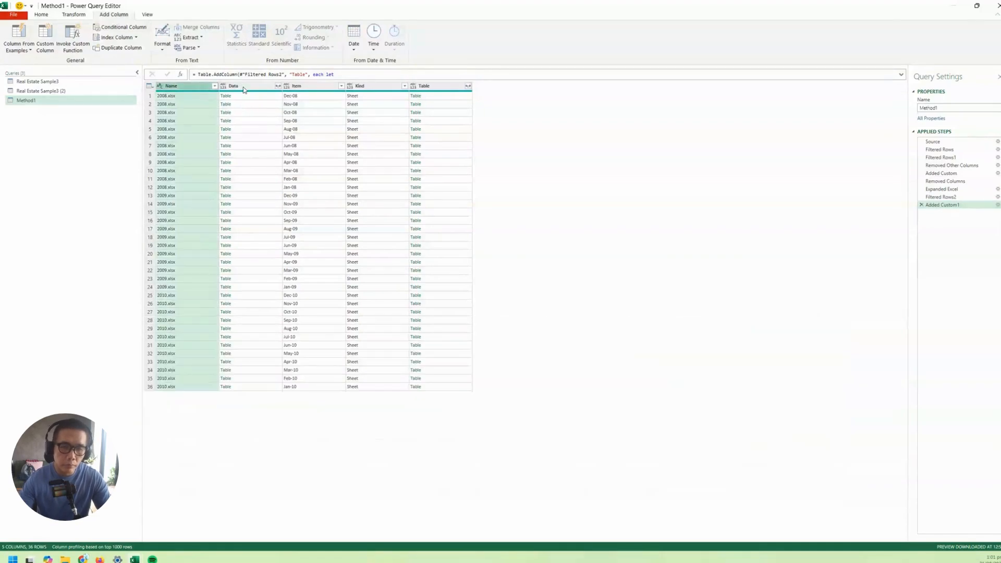
left_click(244, 87)
left_click(180, 87)
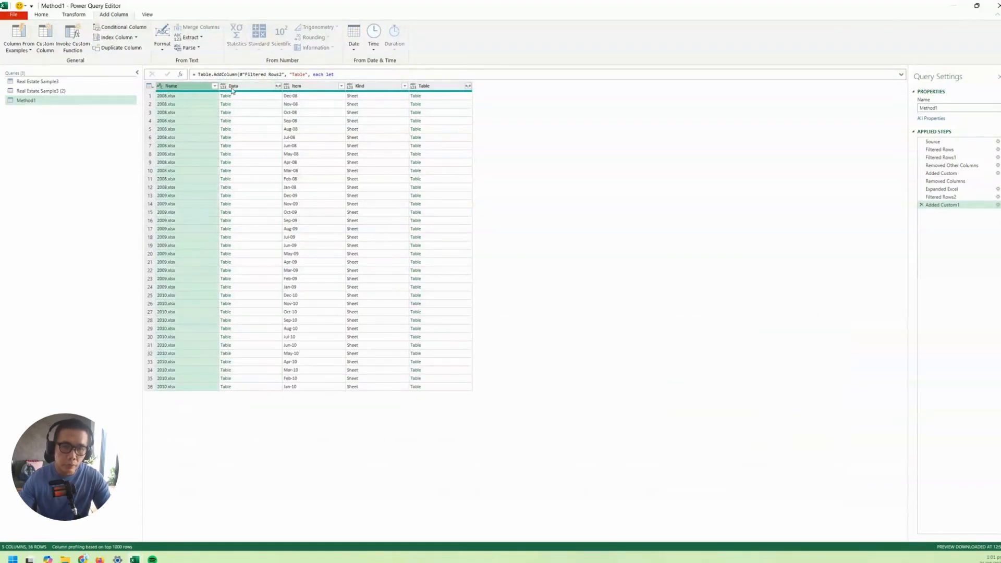
left_click(323, 86, "ctrl")
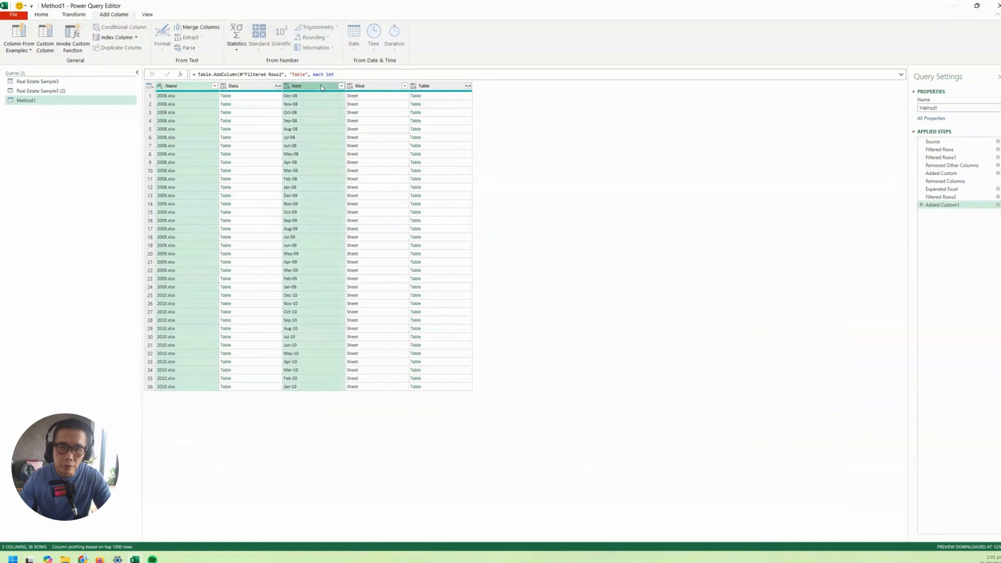
left_click(431, 88, "ctrl")
right_click(431, 88)
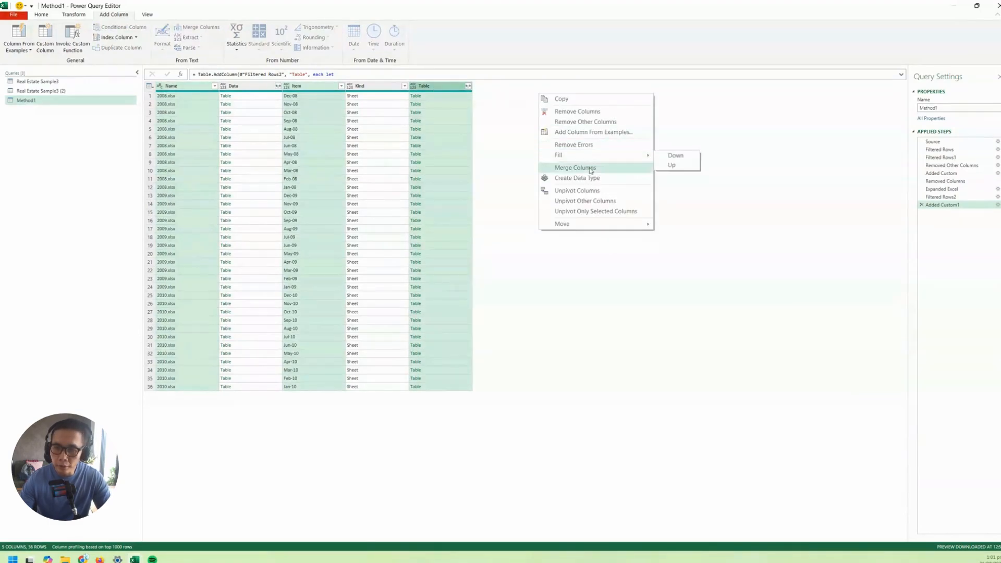
left_click(585, 122)
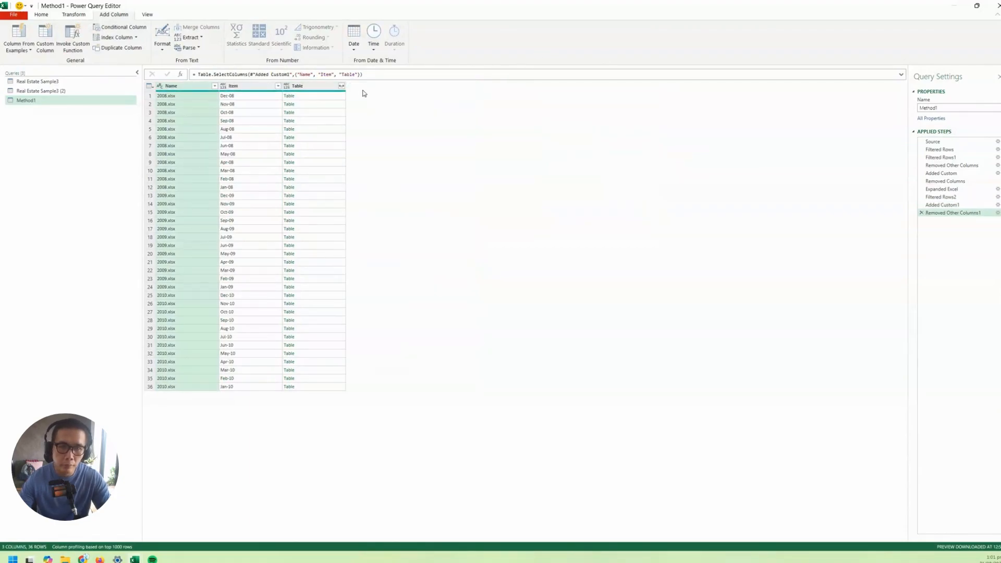
Expand the Table column into all its fields without a prefix, and detect the data types of all columns.
left_click(342, 87)
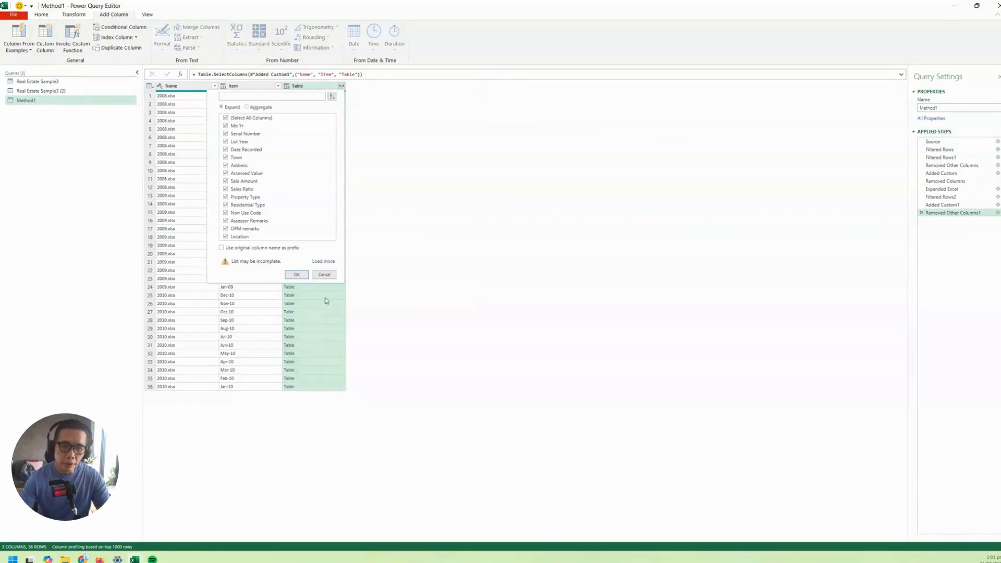
left_click(297, 274)
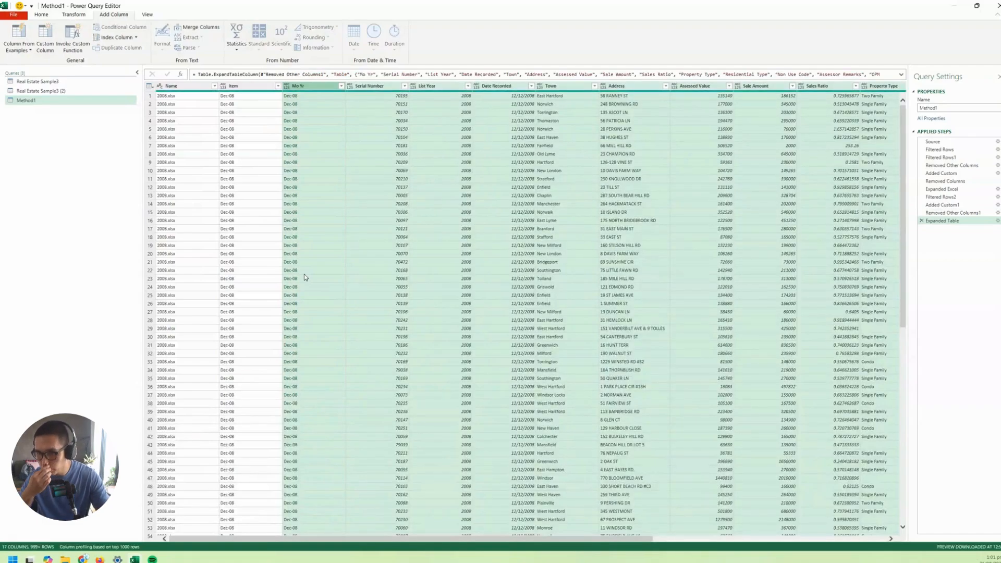
key("ctrl+a")
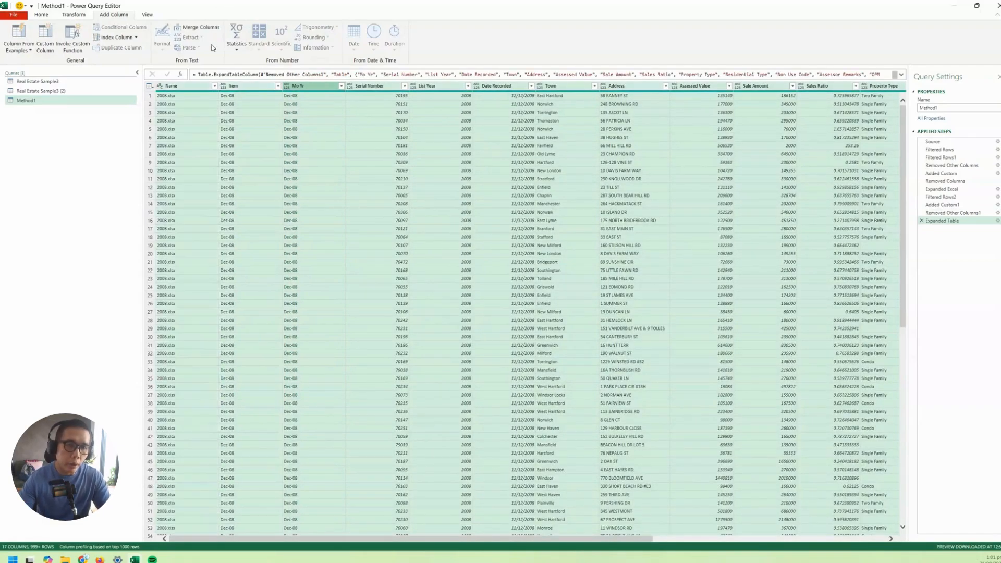
left_click(42, 15)
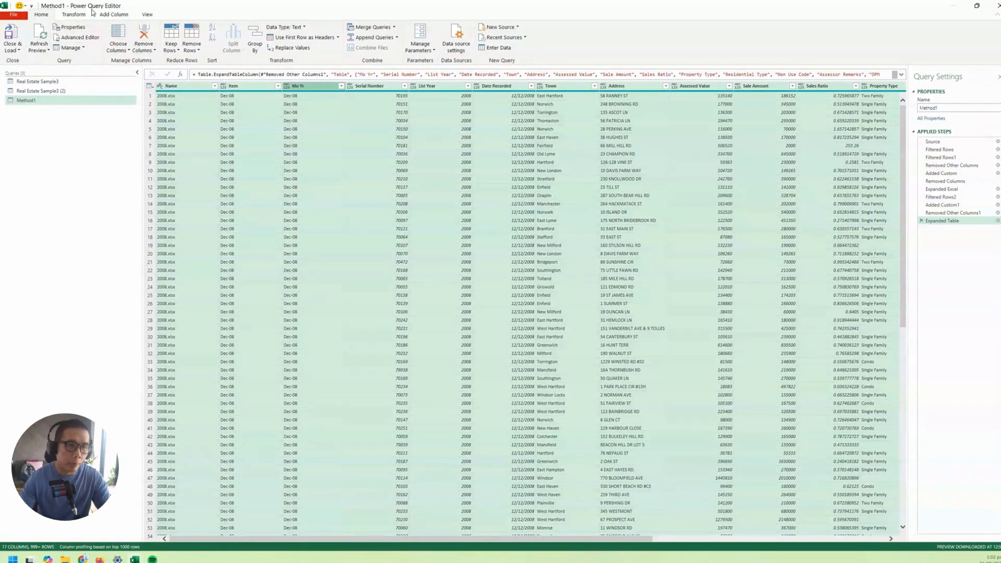
left_click(74, 15)
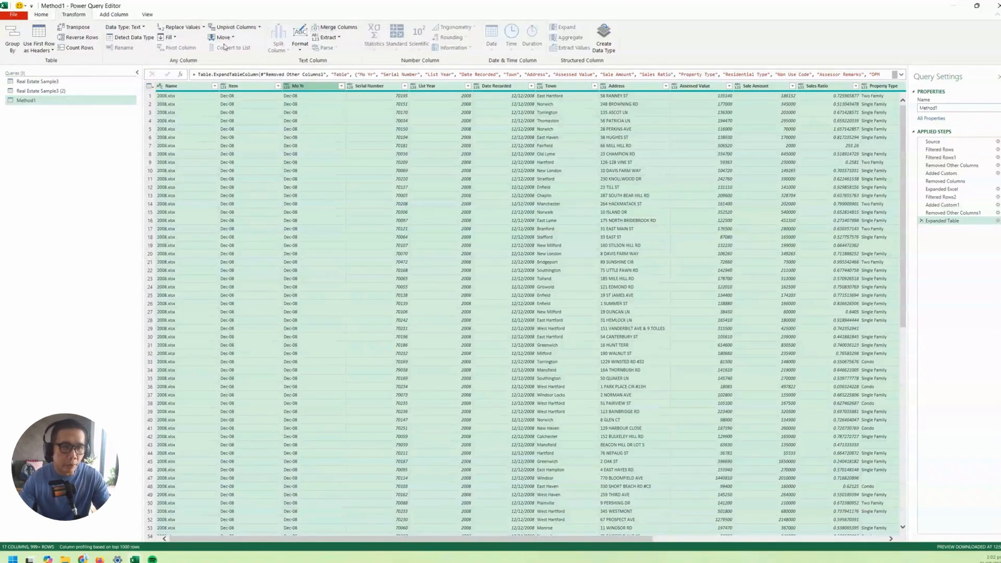
left_click(130, 37)
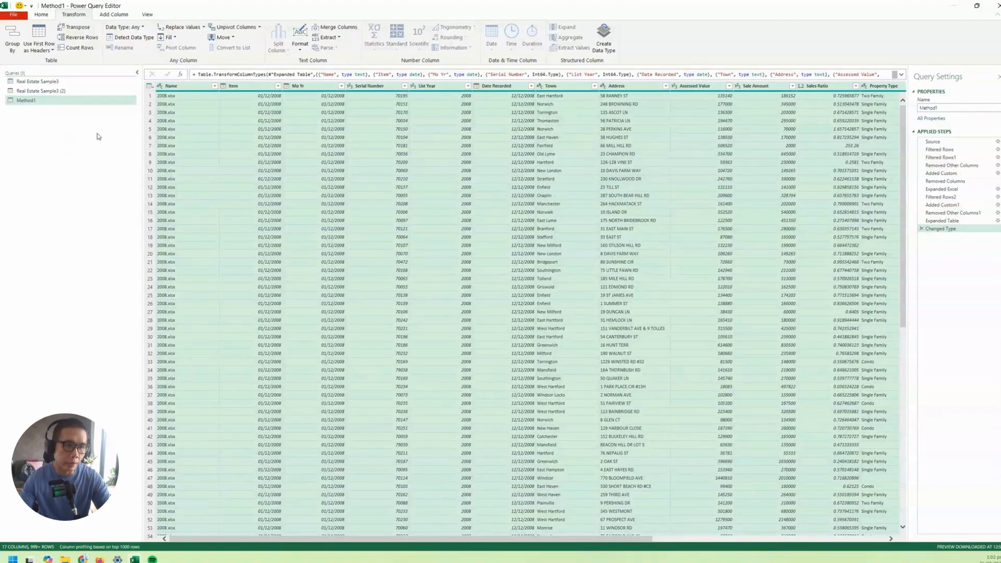
In the Real Estate Sample3 (2) query, delete the Filtered Rows step and every step after it.
left_click(67, 92)
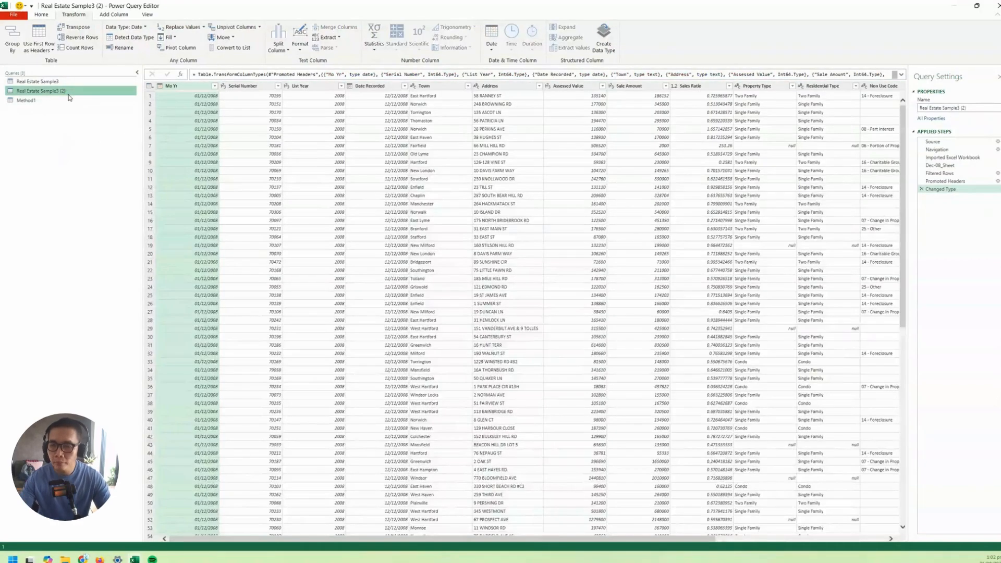
right_click(943, 173)
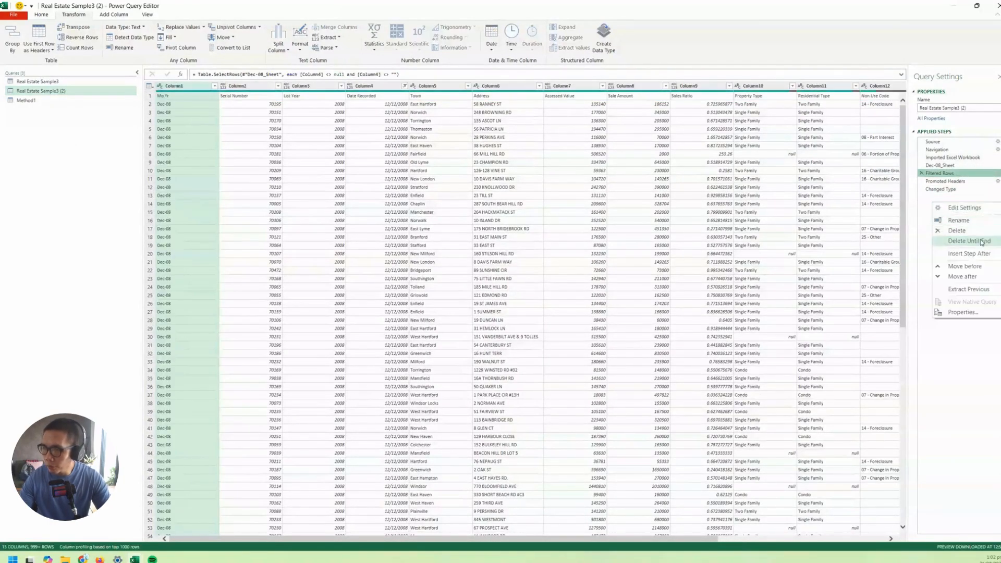
left_click(980, 241)
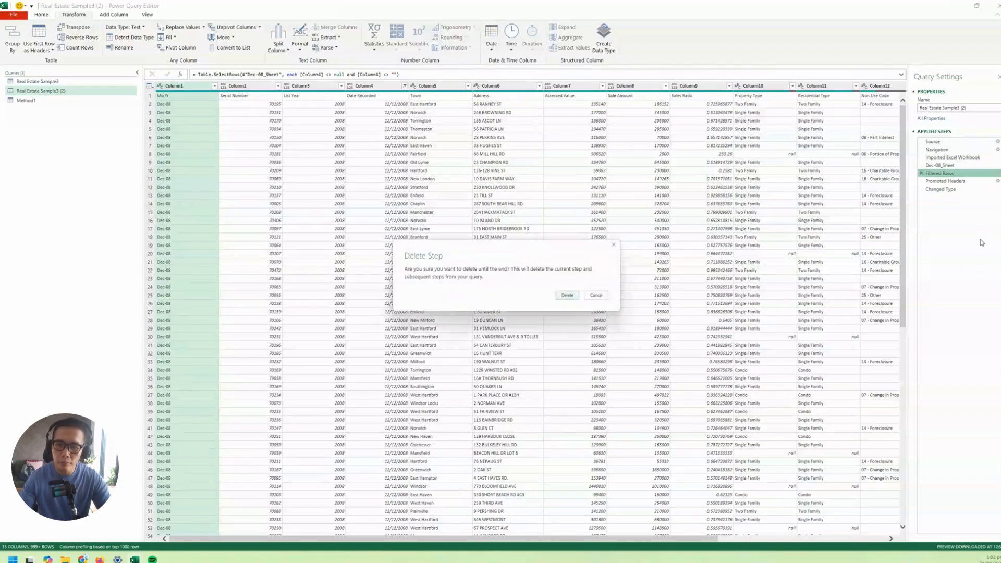
key("Return")
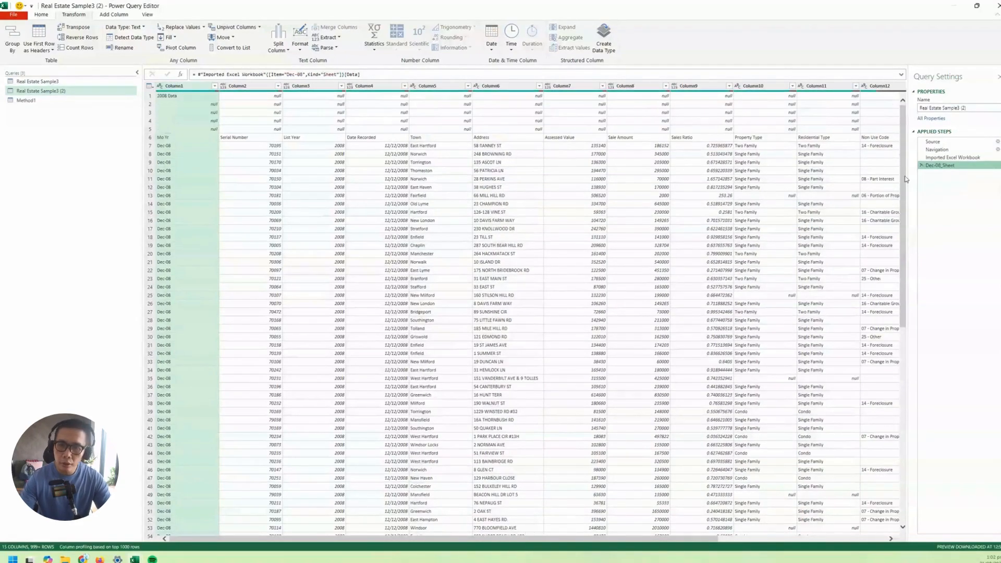
Examine the raw Dec-08 sheet, focusing on Column1 and the row that holds the Mo Yr header.
left_click(260, 187)
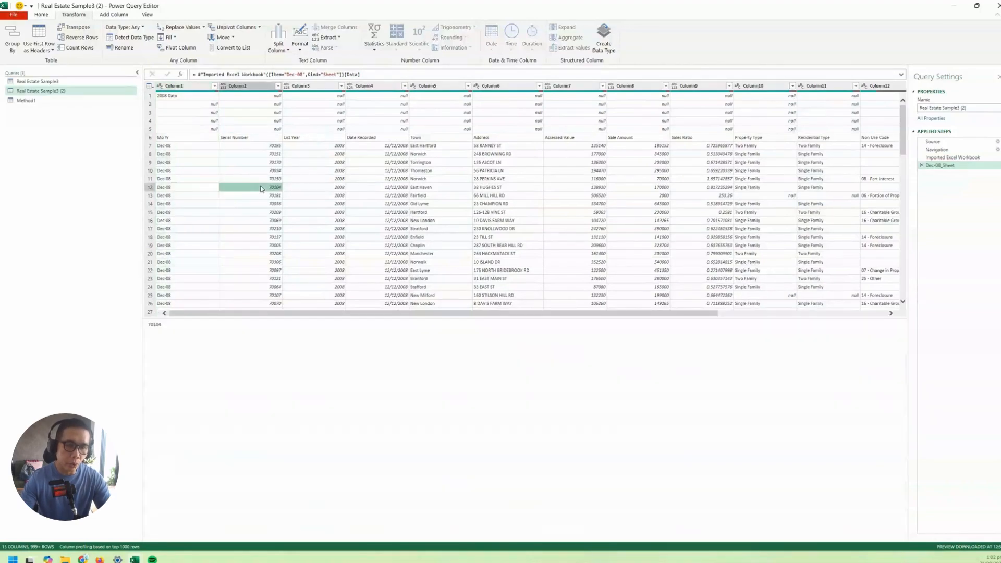
left_click(243, 179)
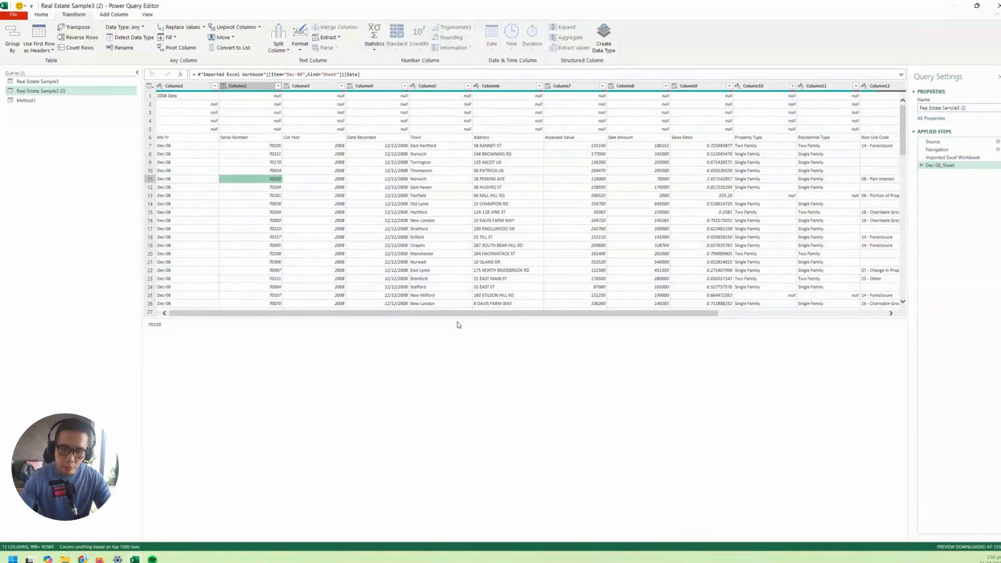
left_click_drag(458, 315, 458, 452)
left_click(249, 196)
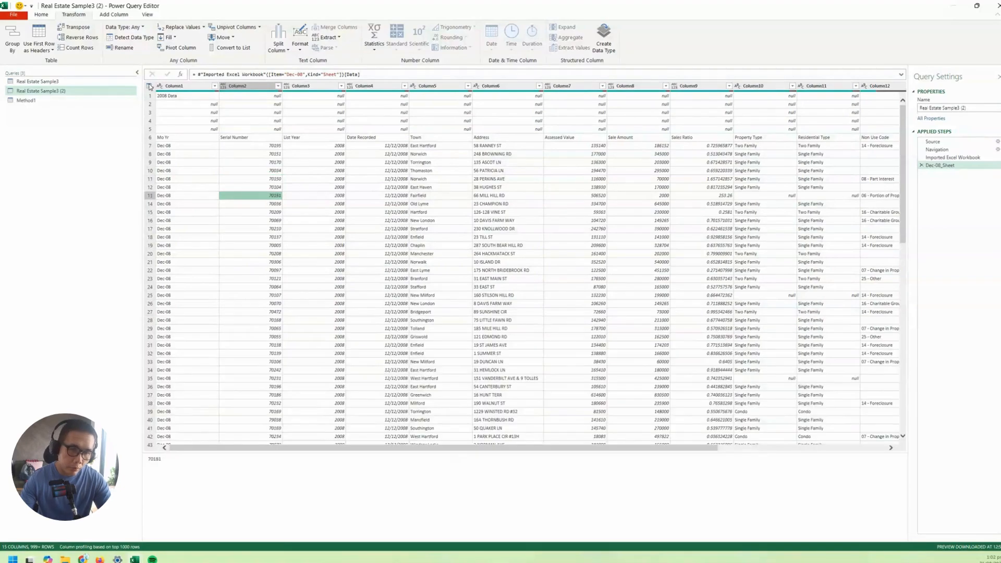
left_click(193, 86)
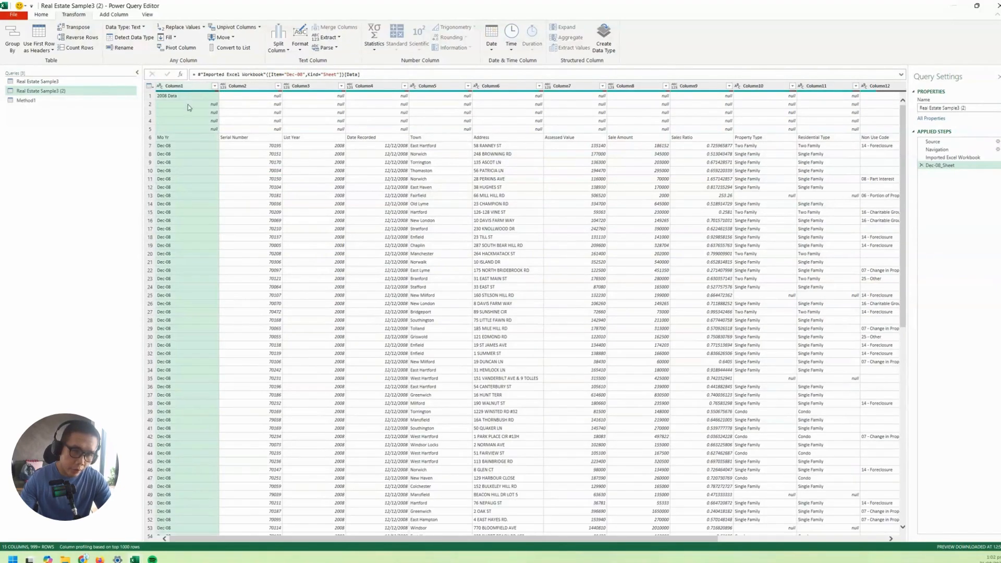
left_click(172, 138)
left_click(188, 86)
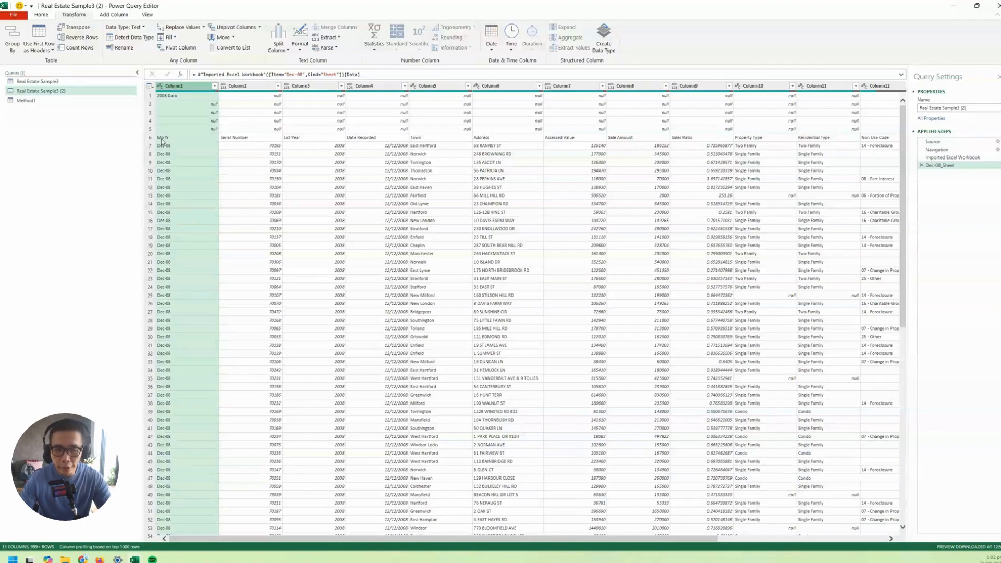
Insert a custom step after Dec-08_Sheet and rename the Dec-08_Sheet step to Worksheet.
right_click(973, 165)
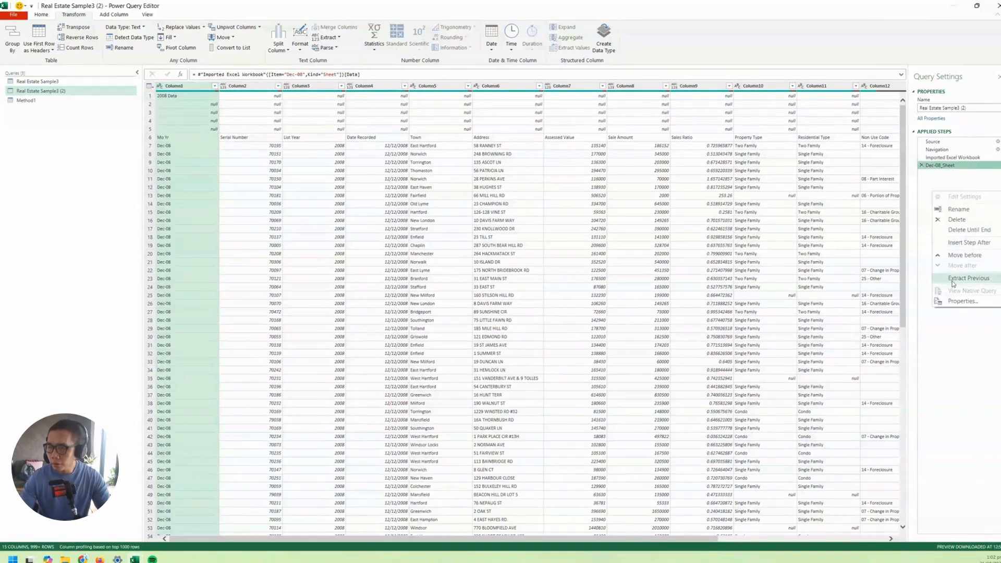
left_click(955, 244)
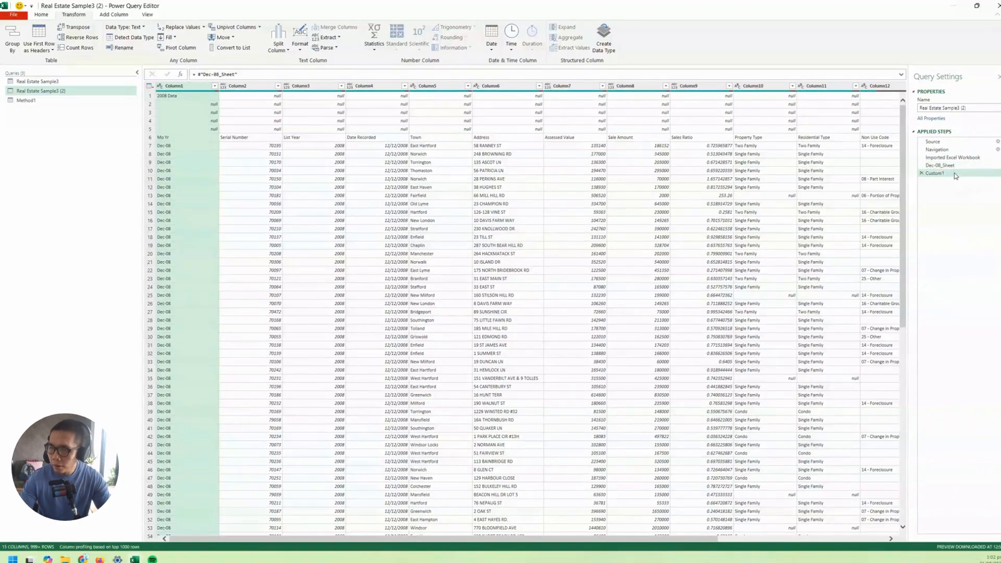
left_click(944, 165)
right_click(956, 190)
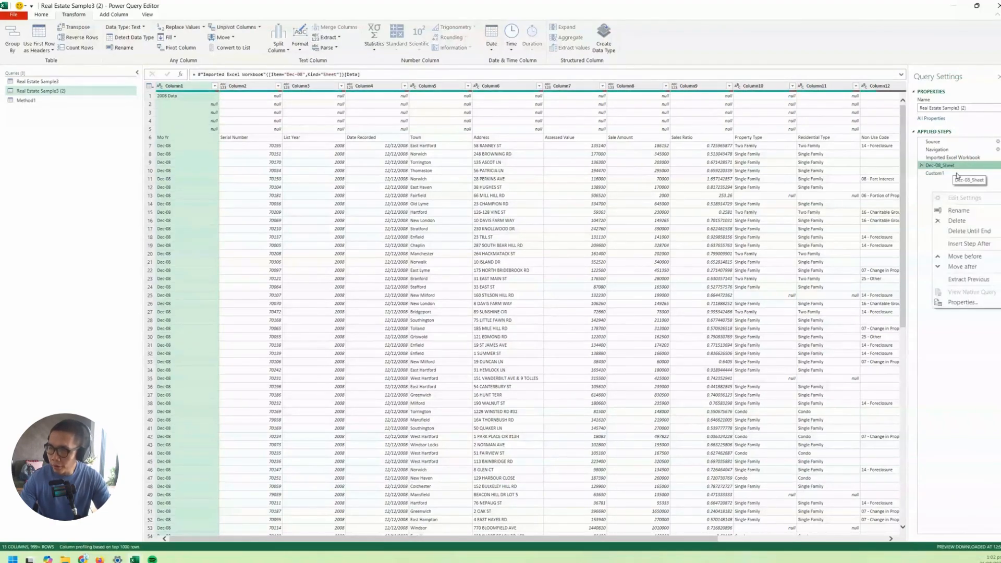
left_click(958, 211)
type("Works")
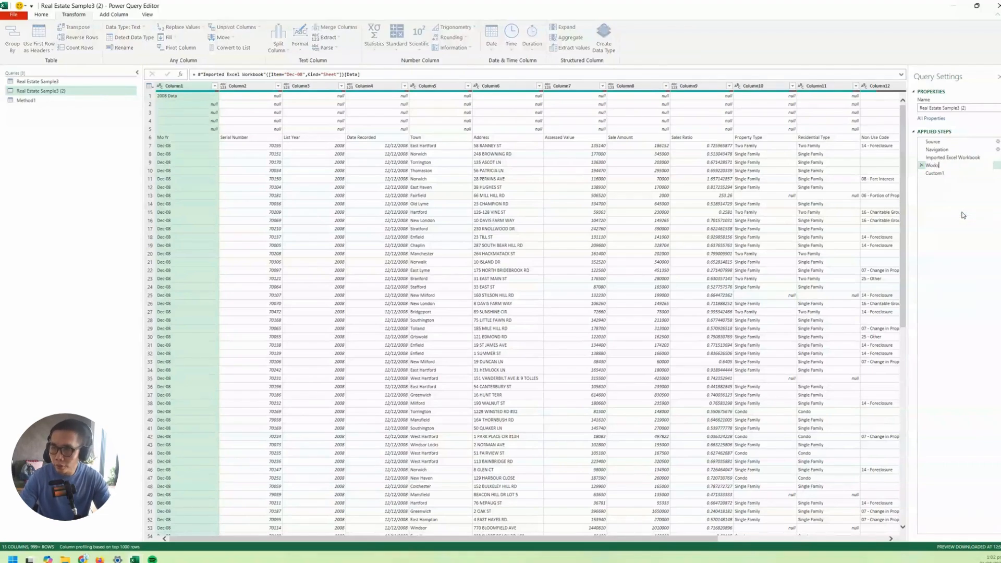
type("heet")
key("Return")
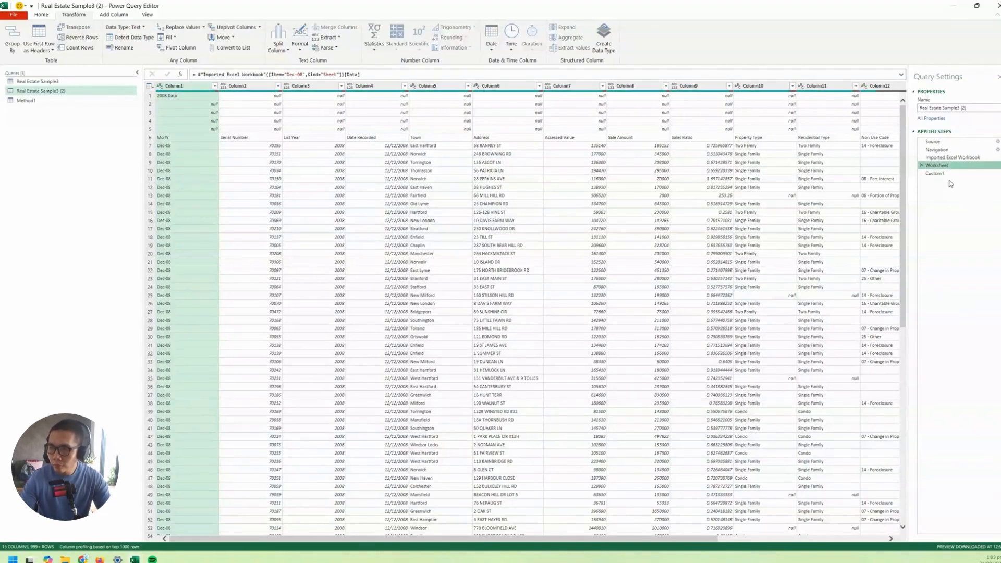
Set the custom step's formula to = Worksheet[Column1] and inspect the Mo Yr item in the list.
left_click(947, 174)
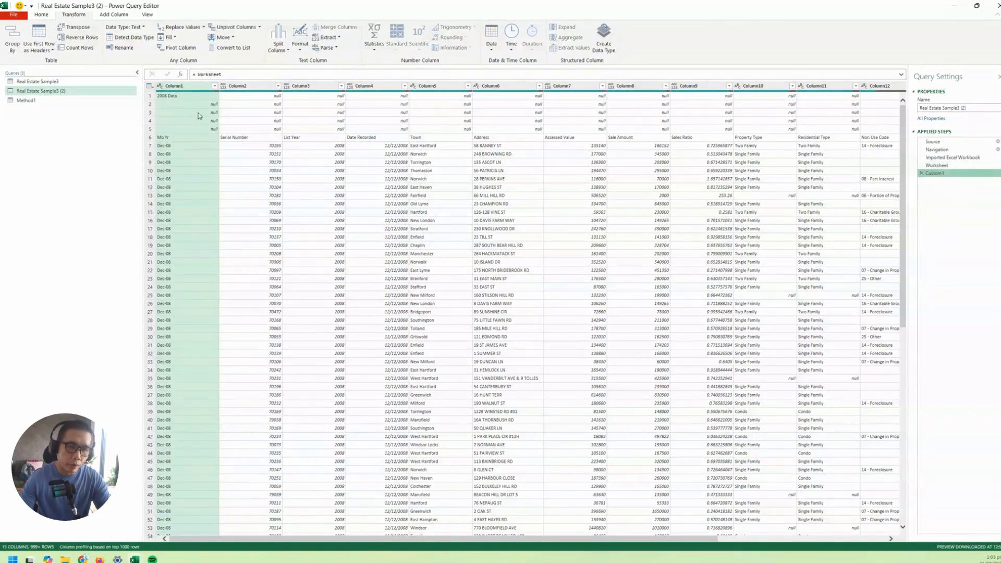
left_click(233, 74)
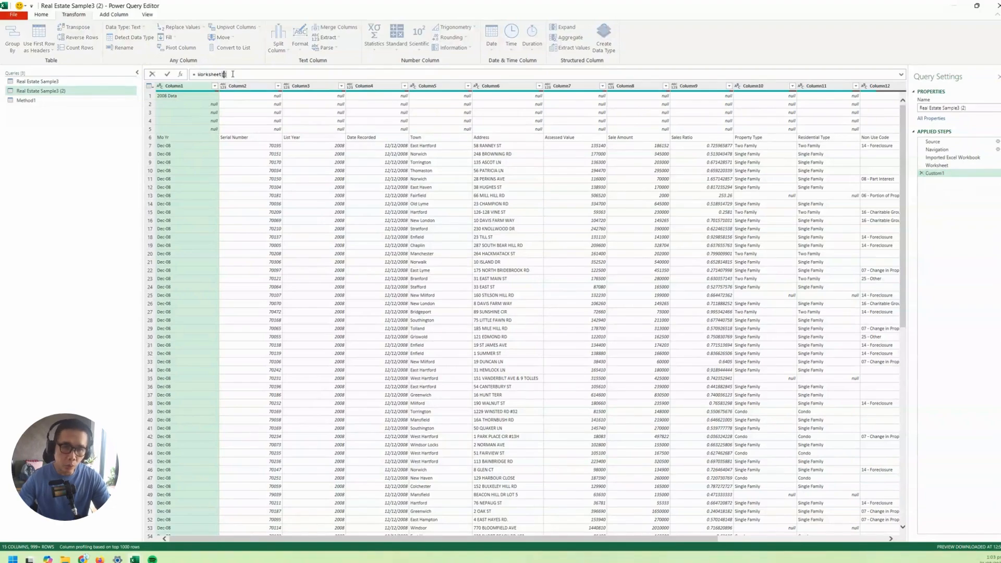
type("Column1")
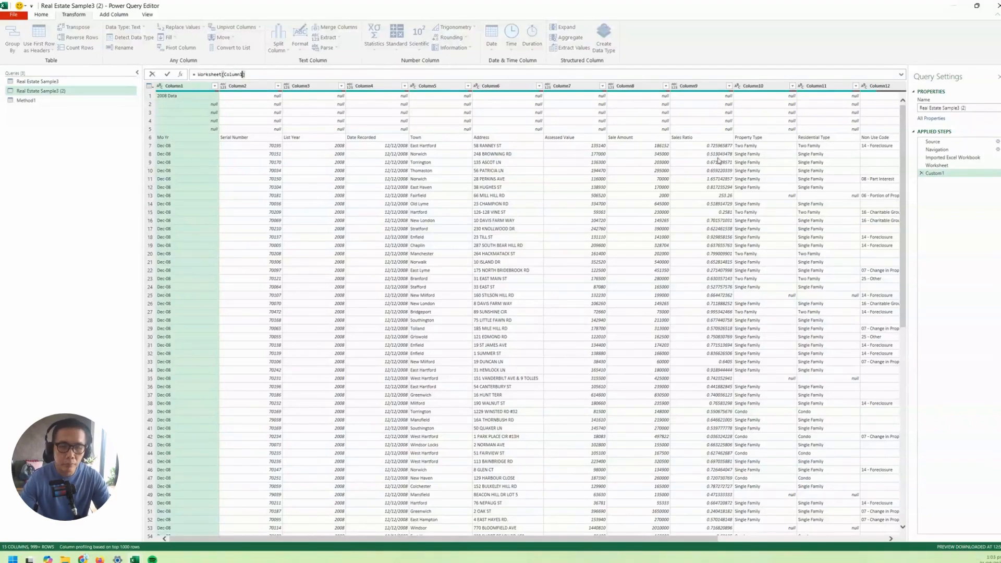
key("Return")
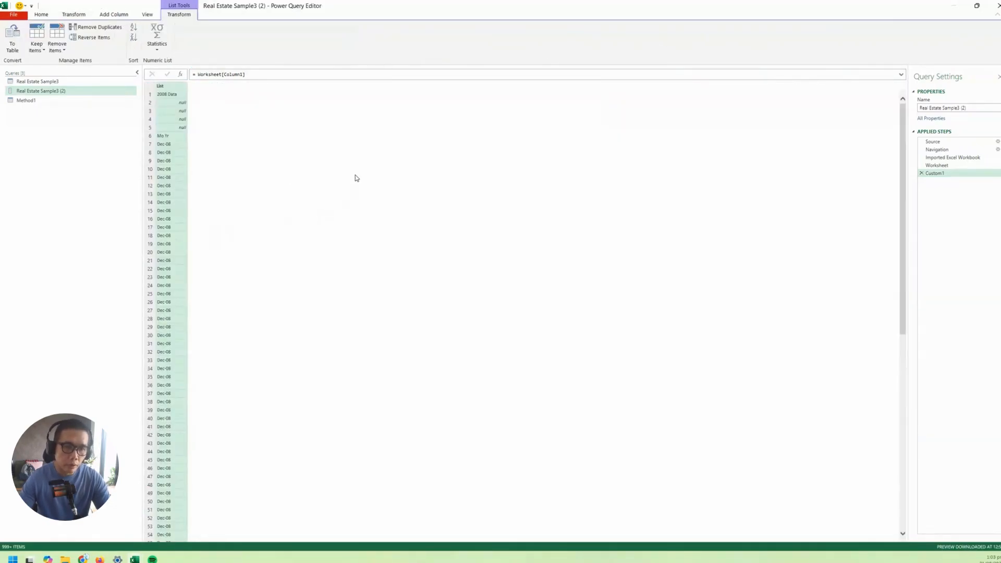
left_click(180, 135)
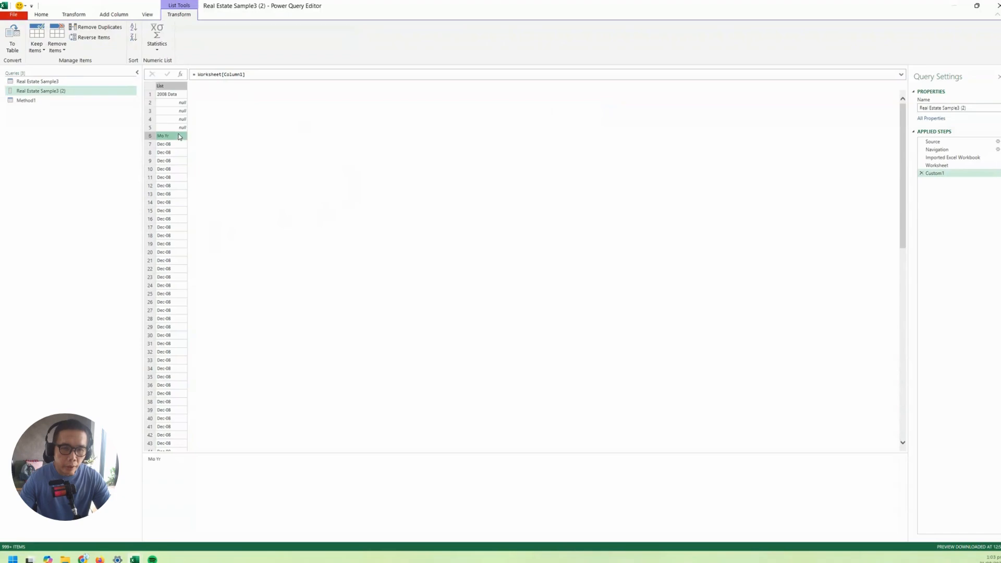
left_click_drag(199, 75, 244, 75)
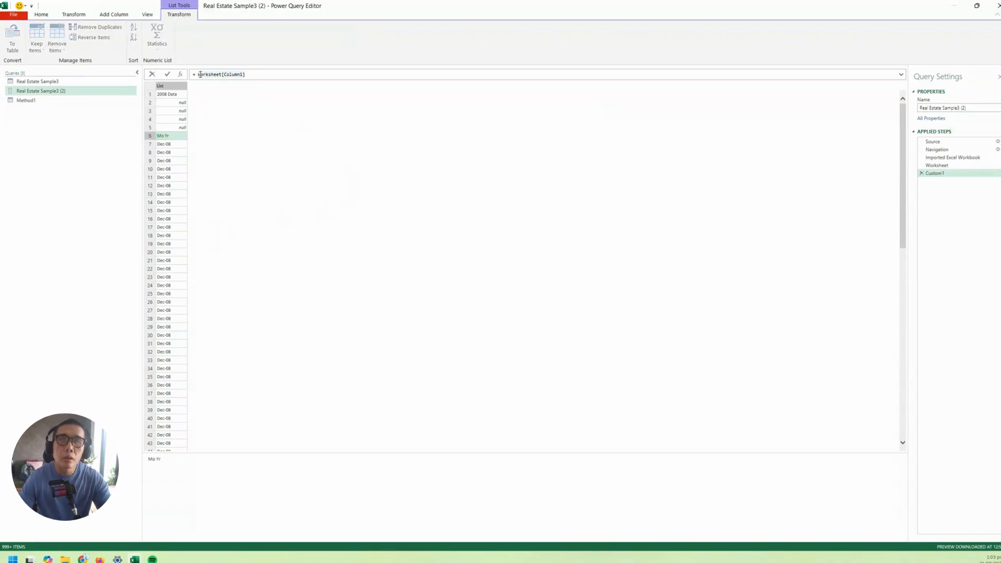
left_click(230, 124)
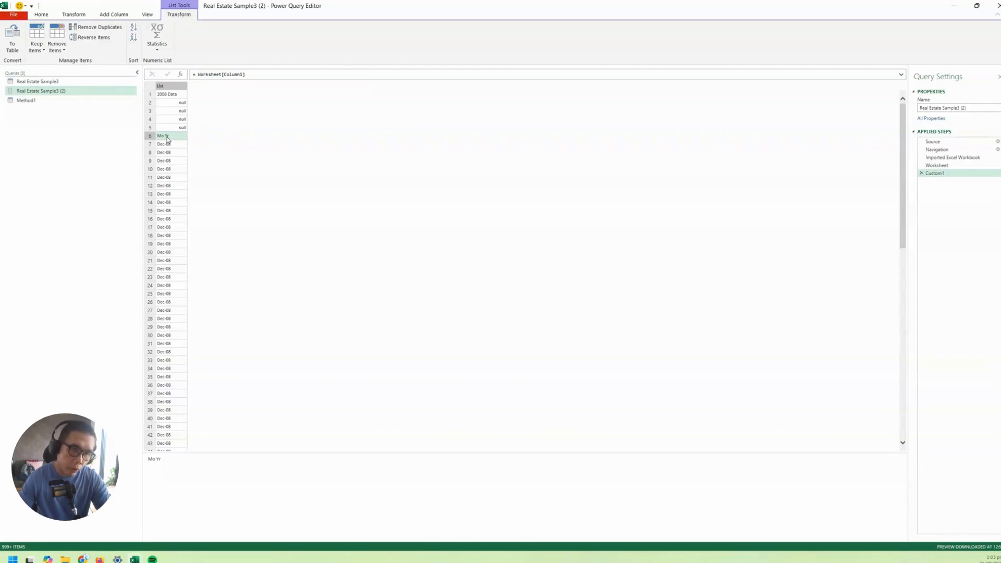
Wrap the custom step's formula in a let expression that defines Column1 = Worksheet[Column1], followed by in on its own line.
left_click(197, 75)
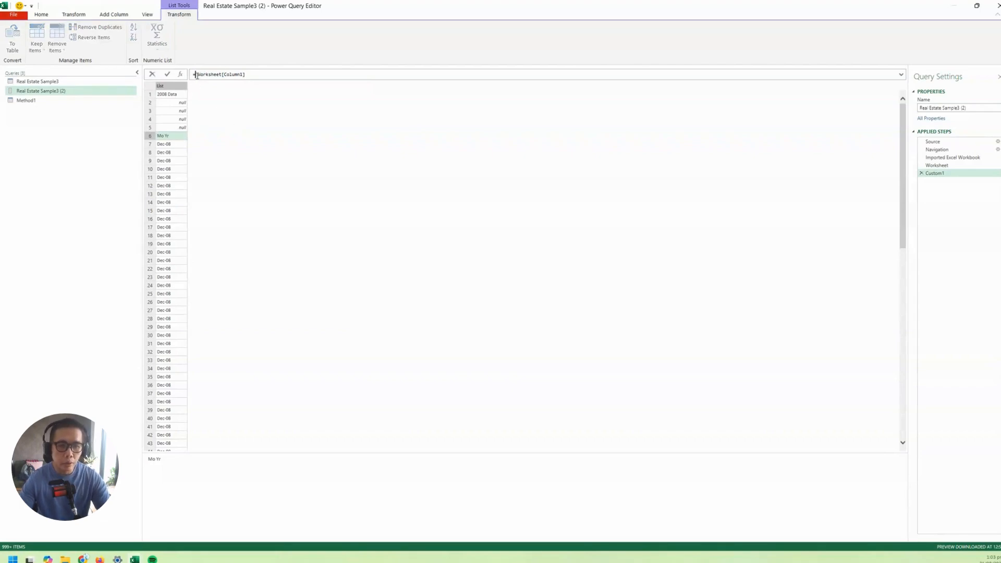
type("Te")
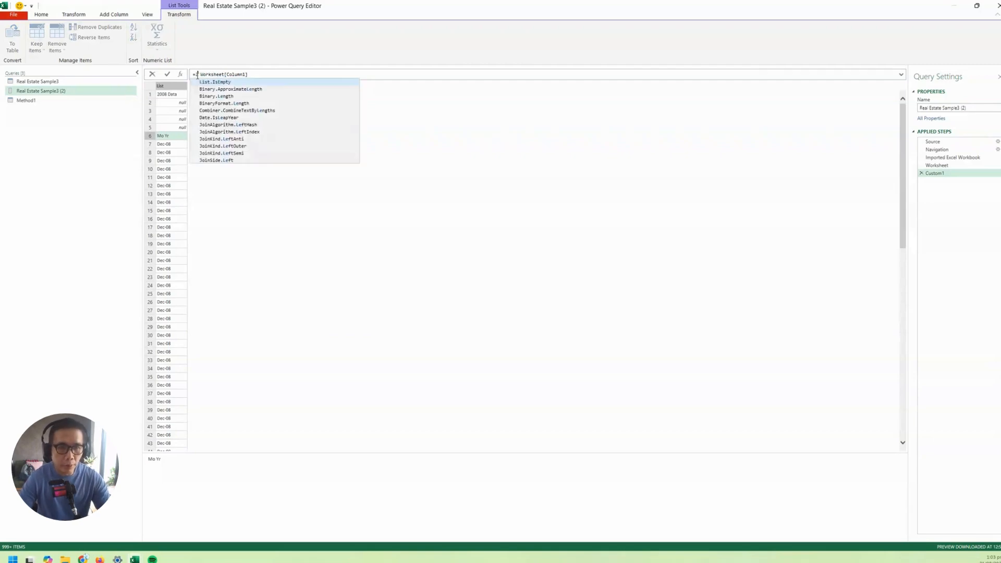
type("t ")
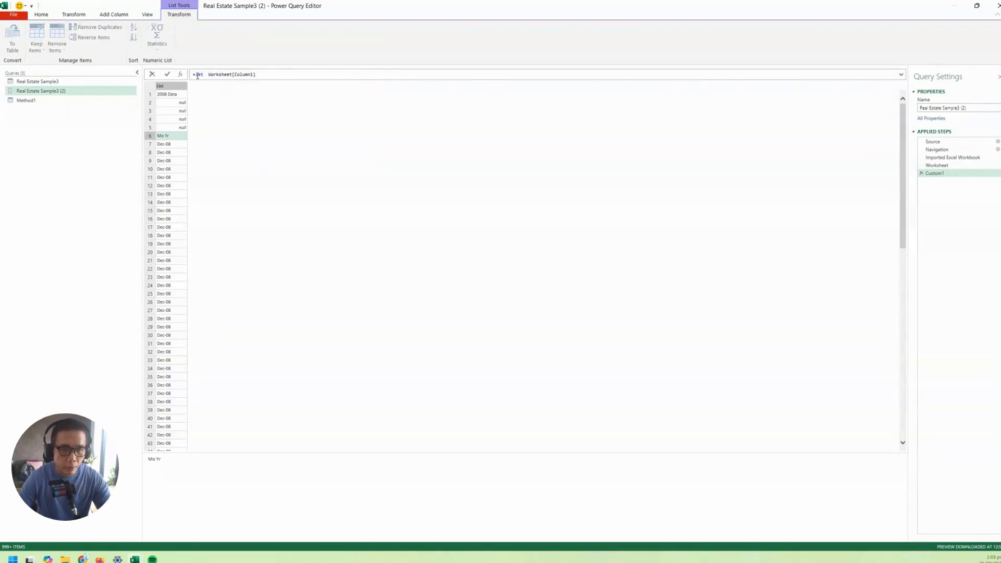
type("Column1 =")
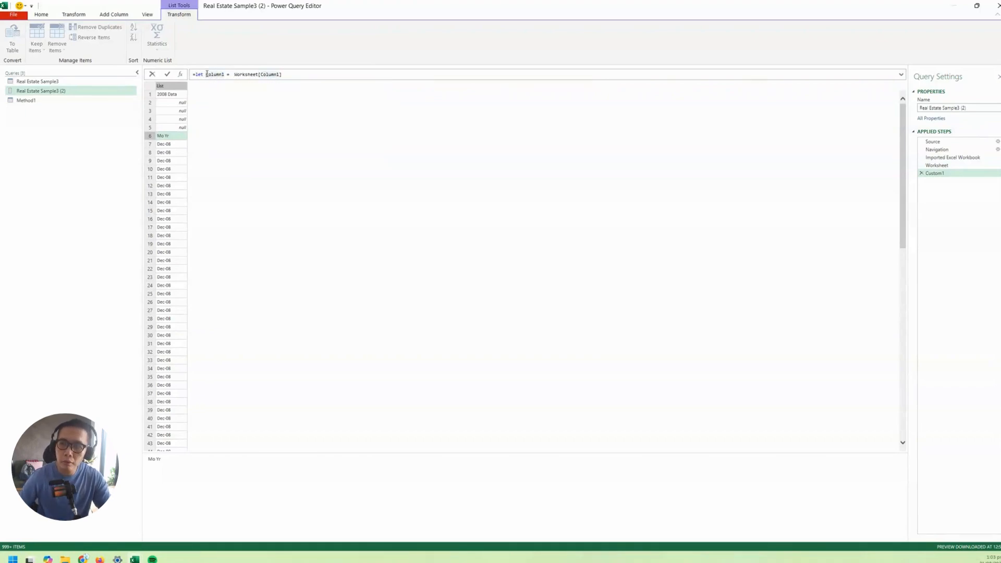
key("shift+Return")
left_click(280, 83)
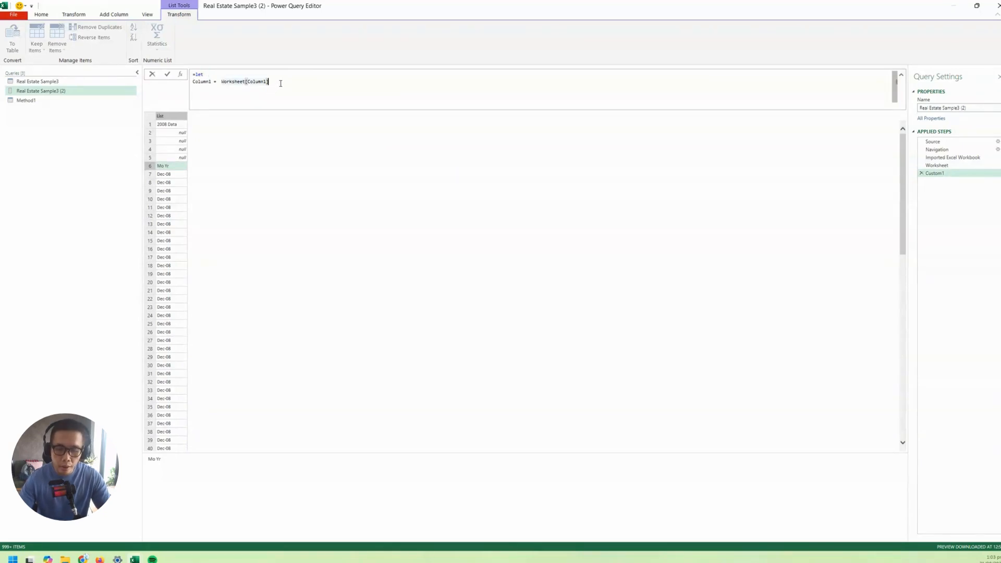
key("shift+Return")
type("in")
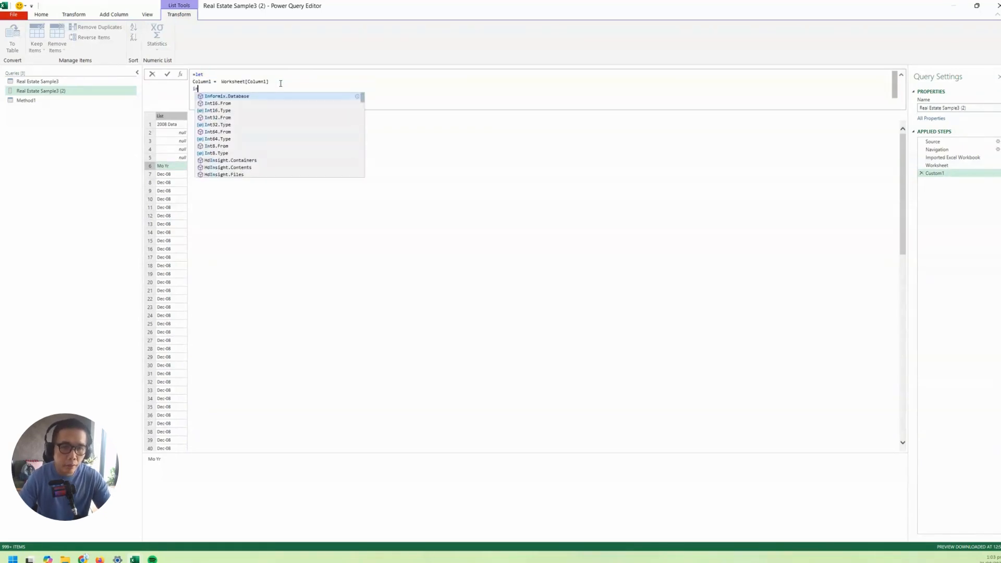
key("shift+Return")
Make List.PositionOf the expression after in, clean up the duplicated List text, and apply the formula.
type("List.F")
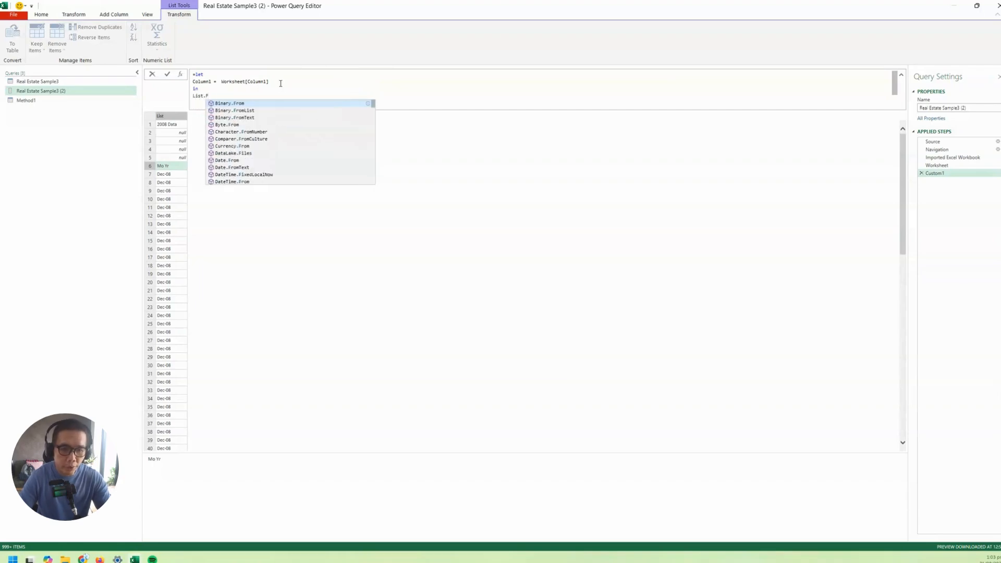
key("BackSpace")
type("Position")
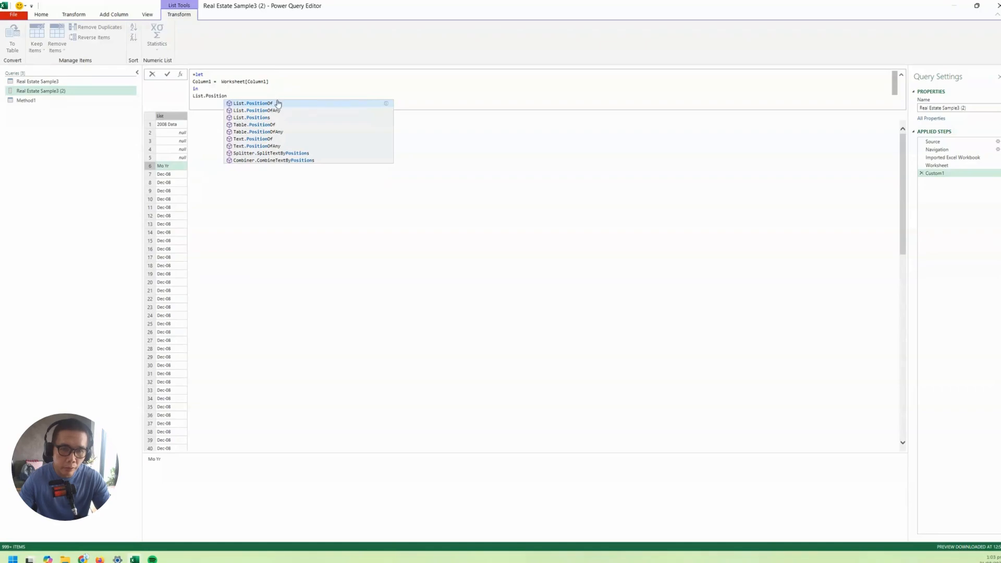
left_click(277, 102)
left_click(202, 96)
key("BackSpace")
key("BackSpace")
key("BackSpace")
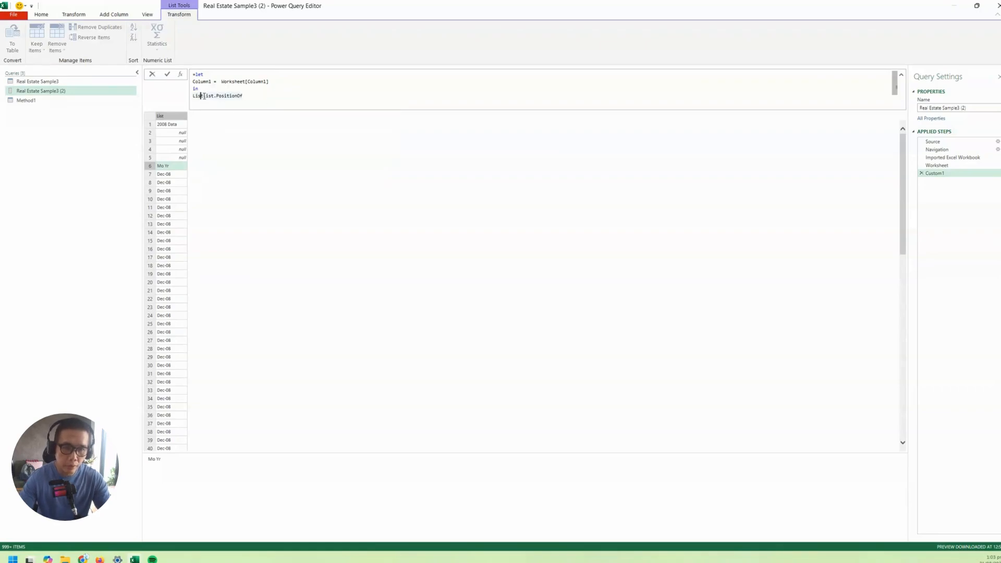
key("BackSpace")
key("BackSpace")
key("BackSpace")
key("BackSpace")
key("BackSpace")
key("BackSpace")
key("BackSpace")
key("BackSpace")
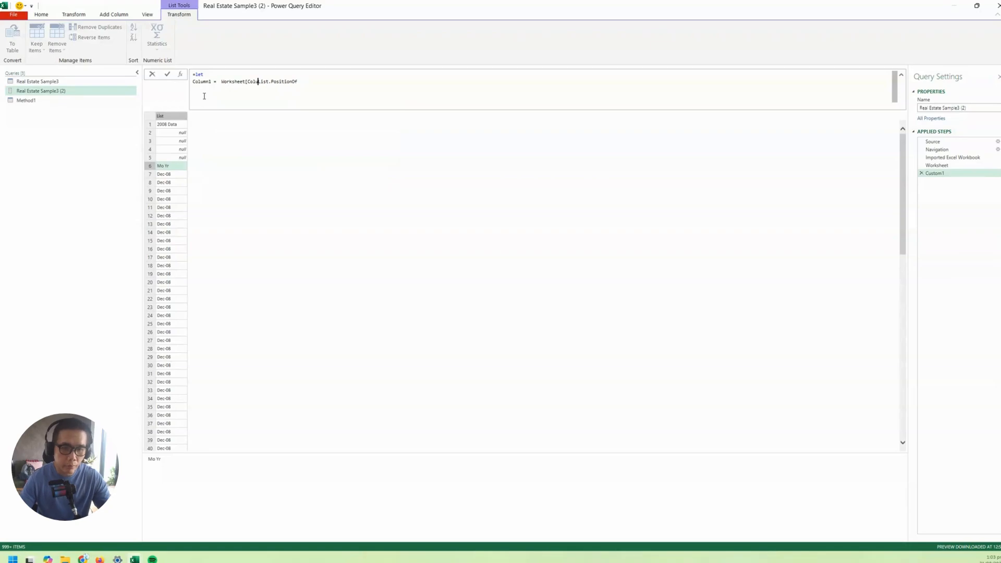
type("mn1]")
key("Return")
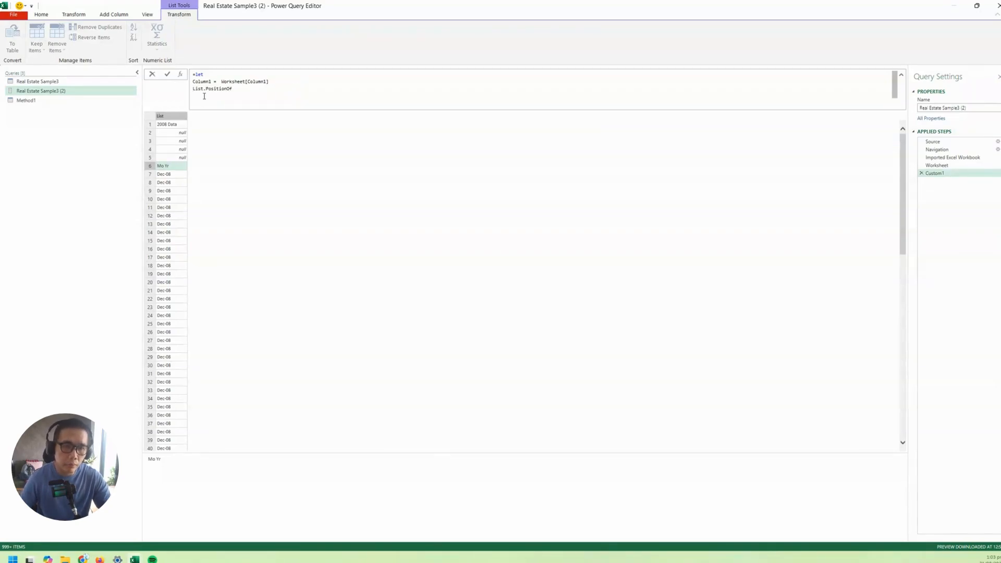
type("in")
key("Return")
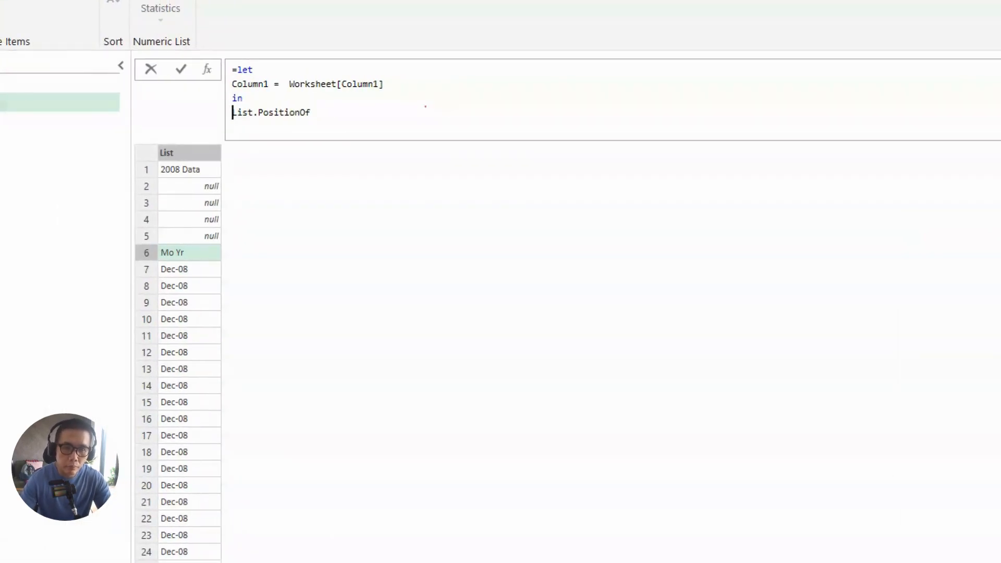
key("Return")
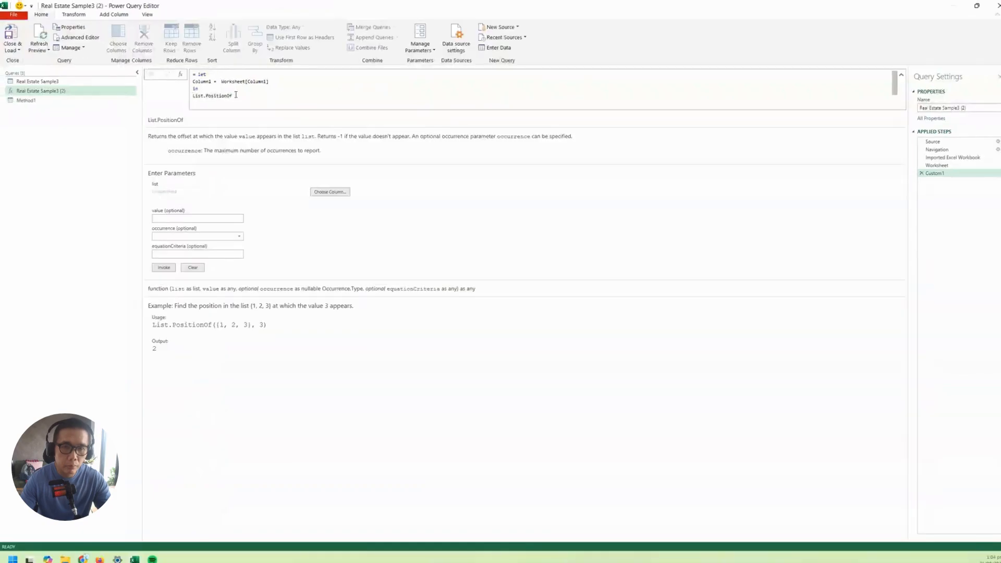
Complete the call as List.PositionOf(Column1, "Mo Yr") and apply the formula.
left_click(236, 95)
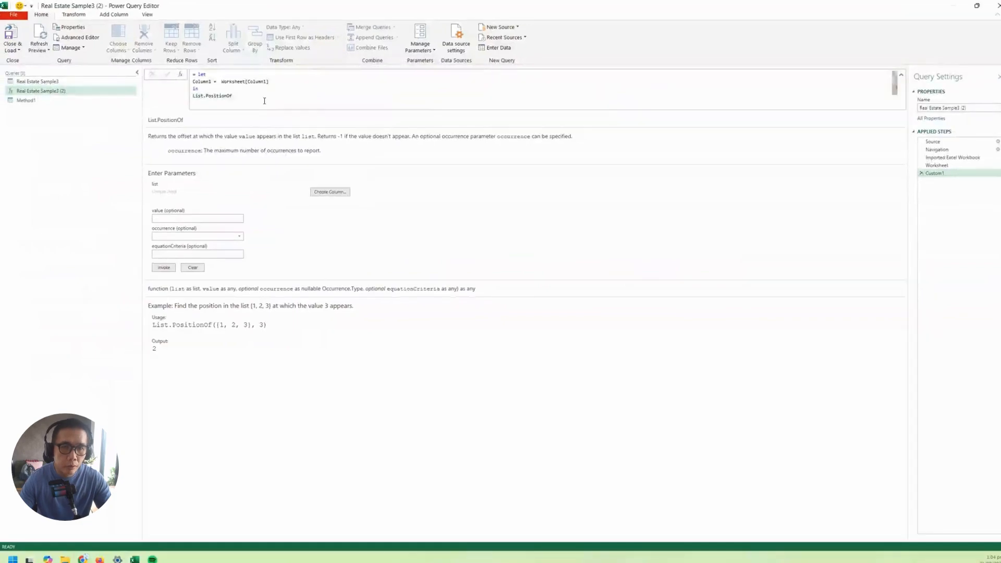
left_click(249, 95)
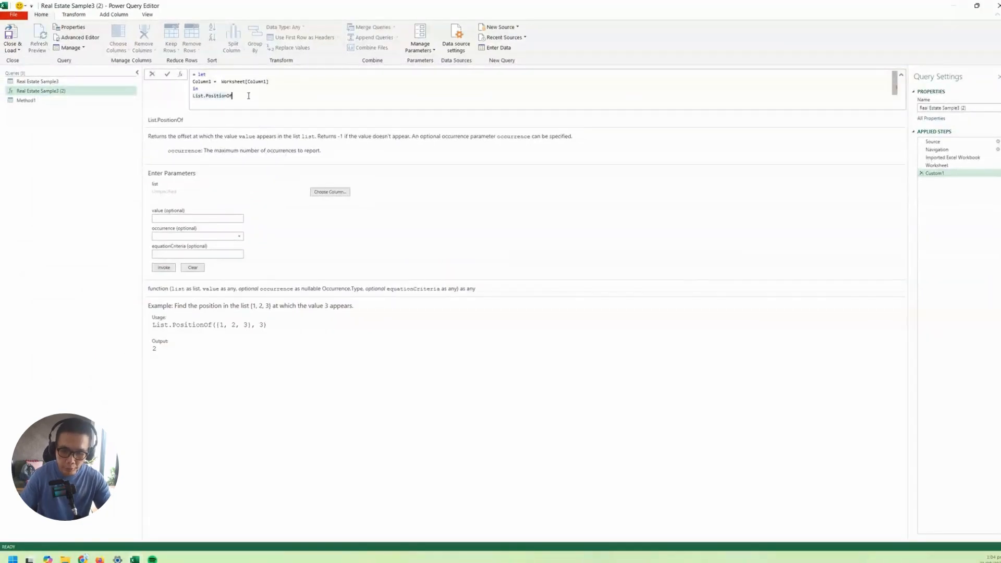
type("(Co")
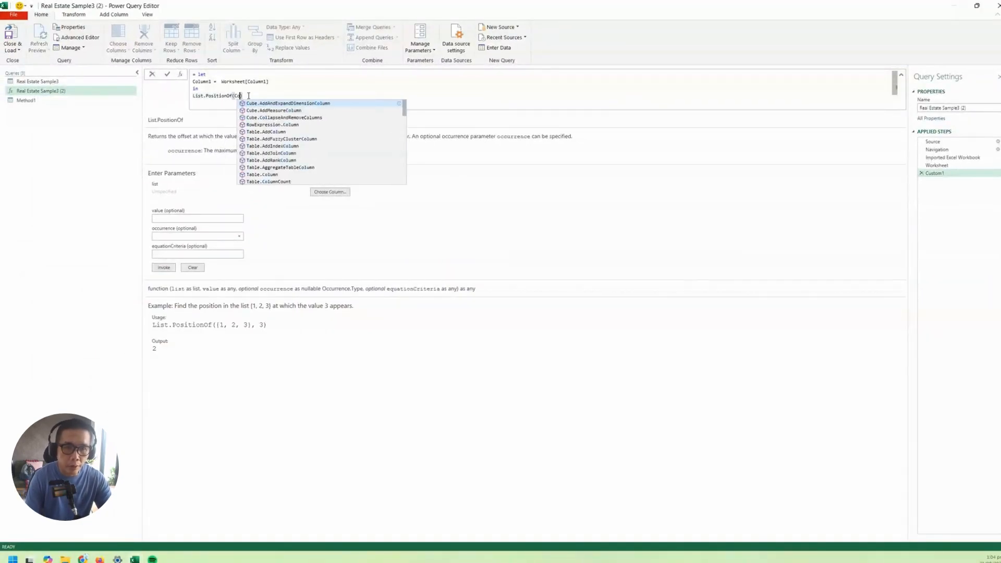
type("lumn1")
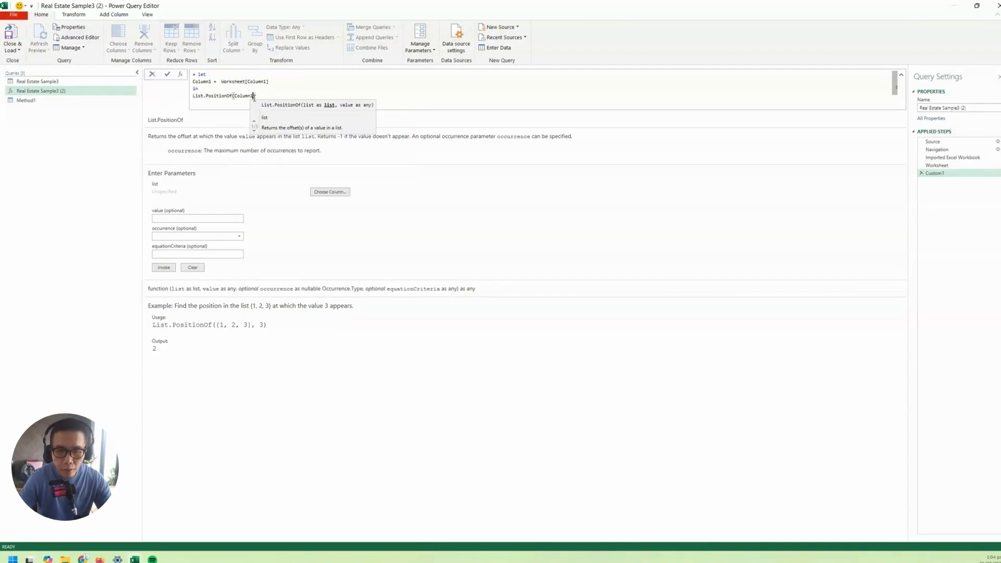
type(", \"Mo")
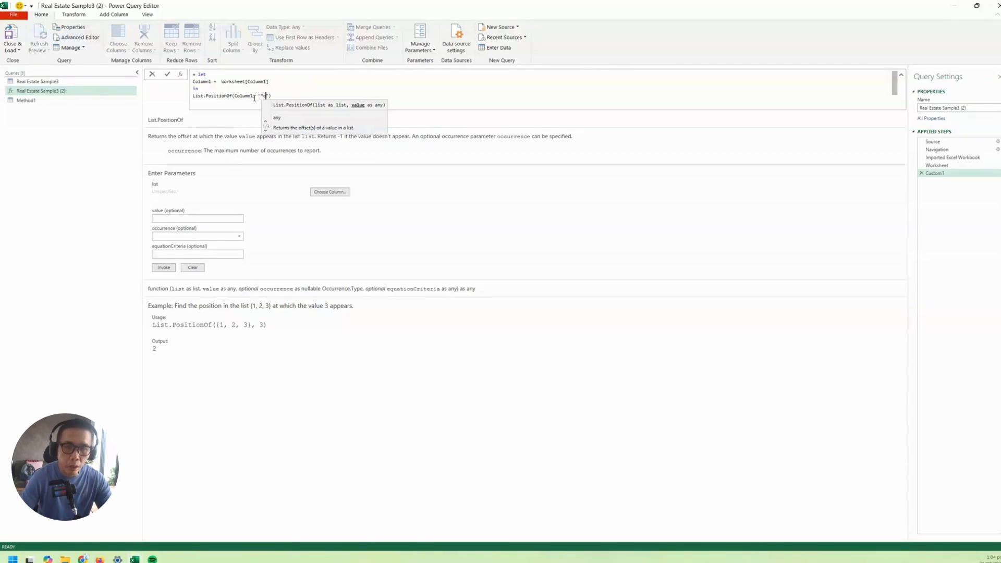
type("\"")
type(" Yr")
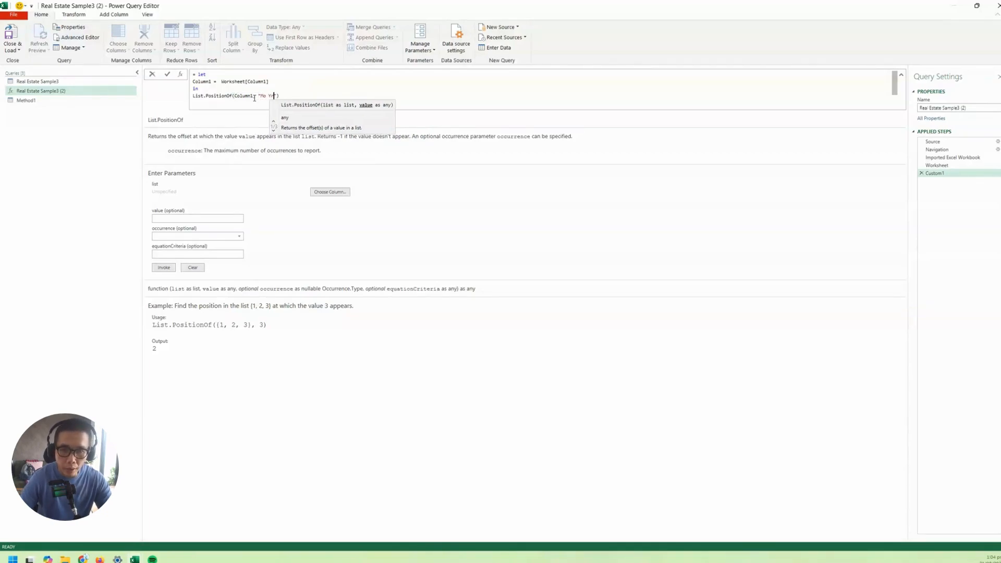
key("Return")
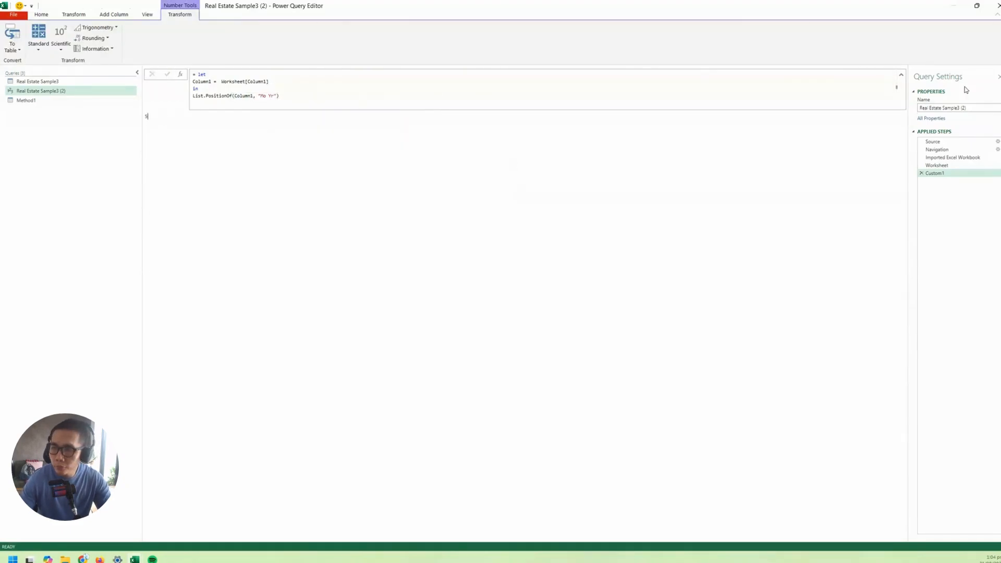
Compare the position result with the Worksheet step's data and rename the Custom1 step to MoYr.
left_click(937, 165)
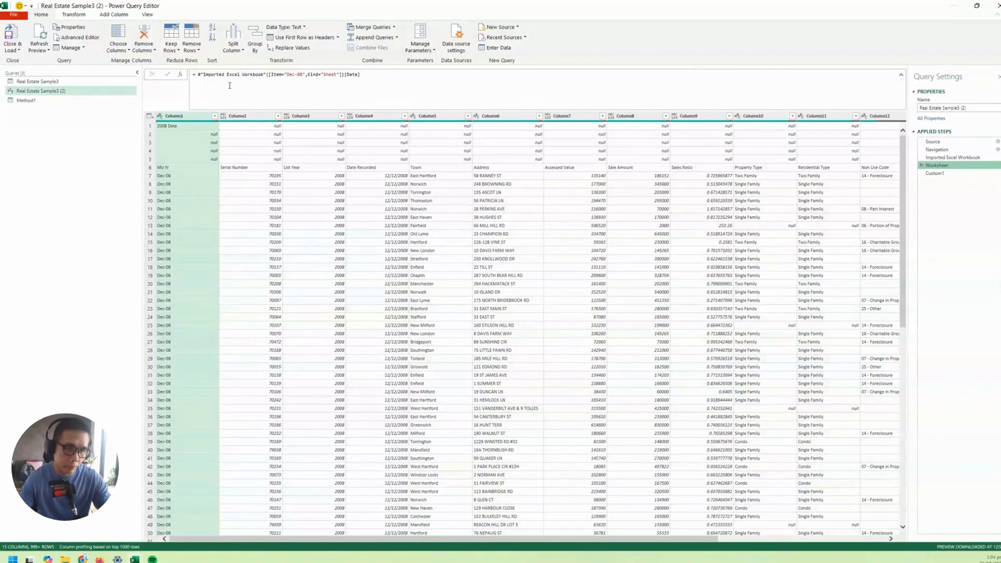
left_click(939, 174)
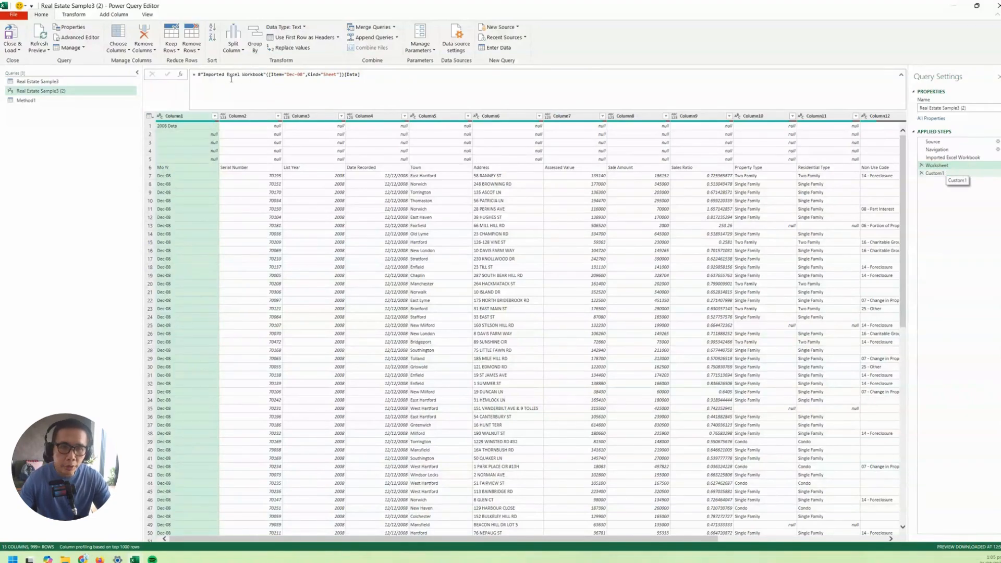
right_click(949, 175)
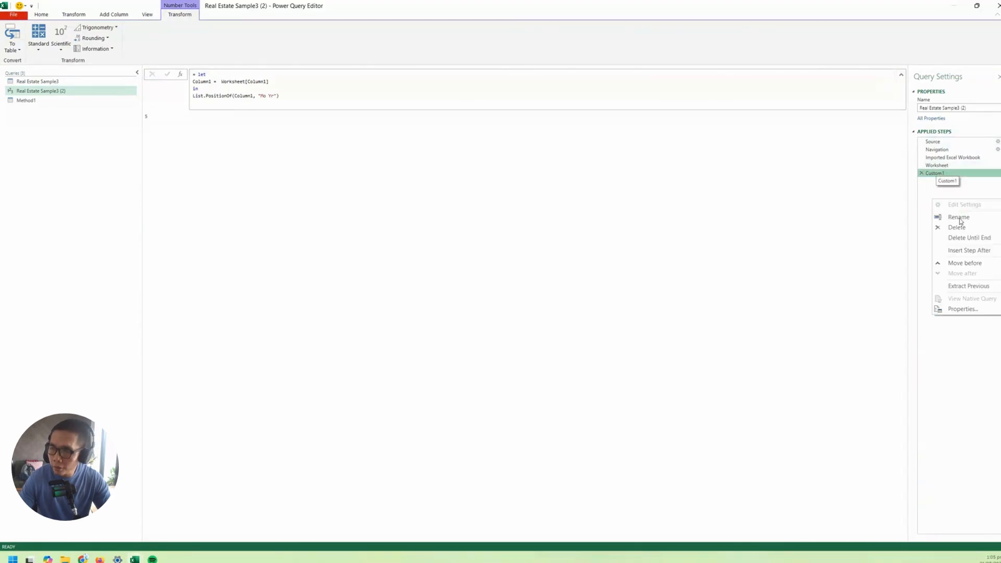
left_click(959, 221)
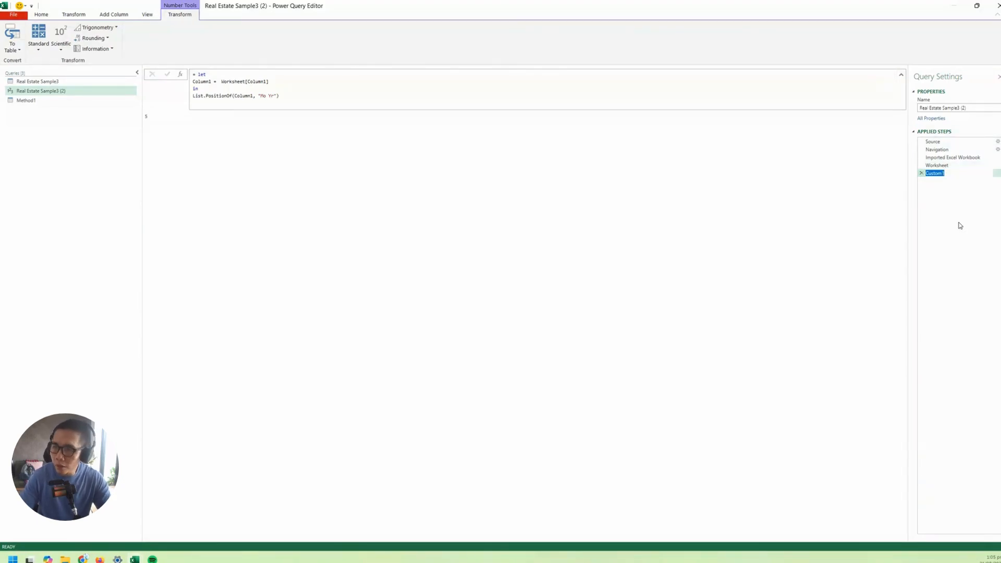
type("MoYr")
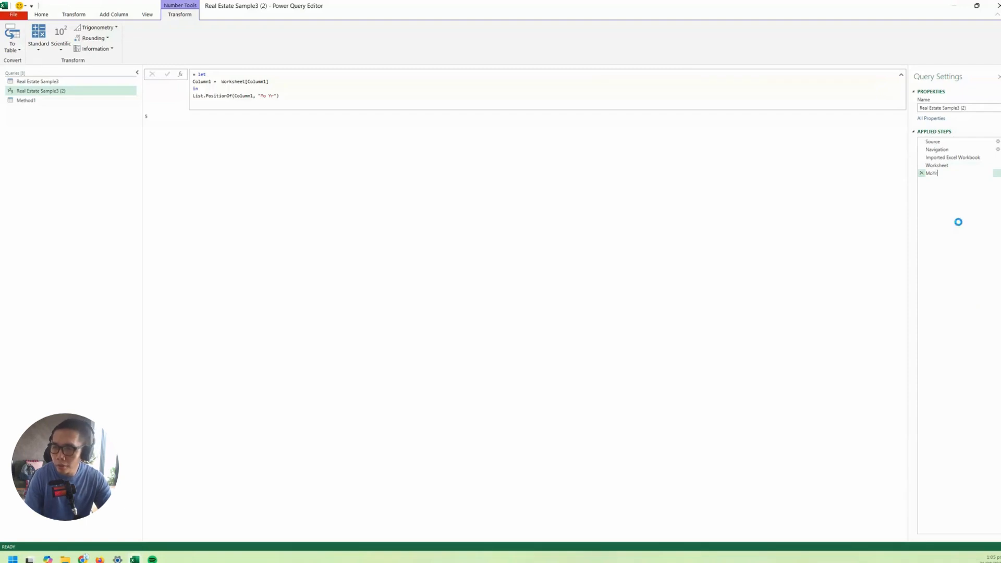
key("Return")
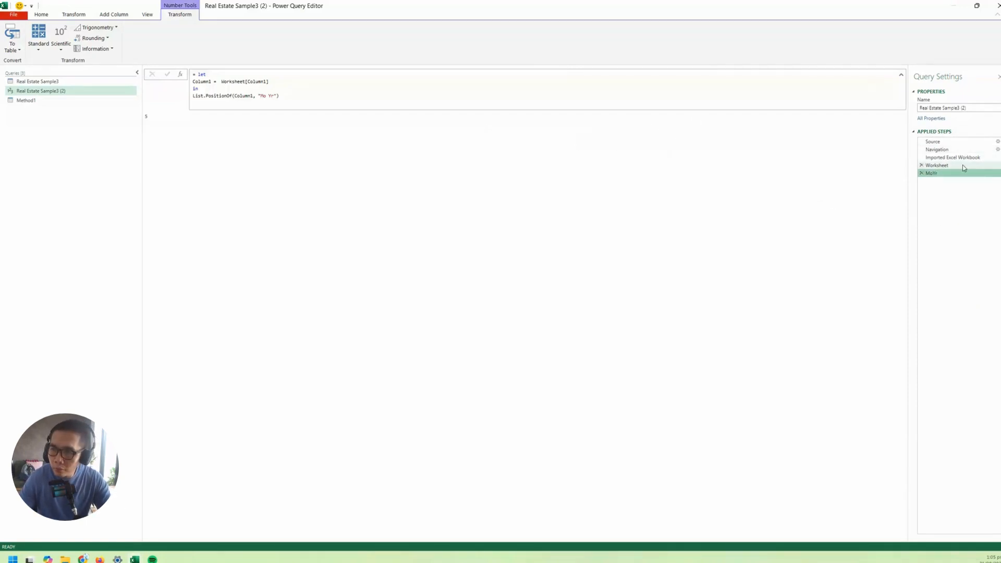
Check the rows above the Mo Yr header, insert a custom step after MoYr, and set its formula to = Worksheet.
left_click(937, 165)
left_click(167, 159)
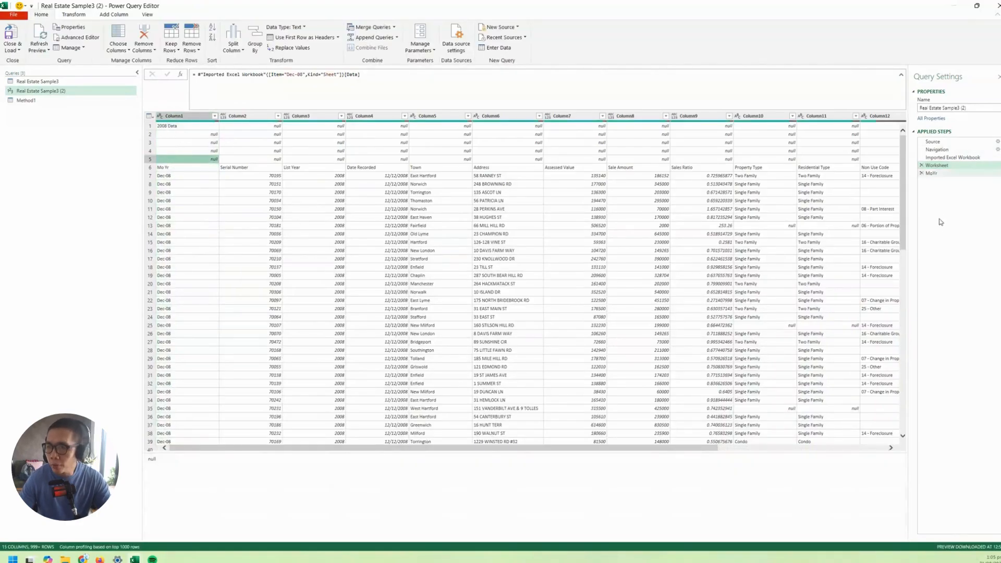
left_click(937, 174)
right_click(936, 173)
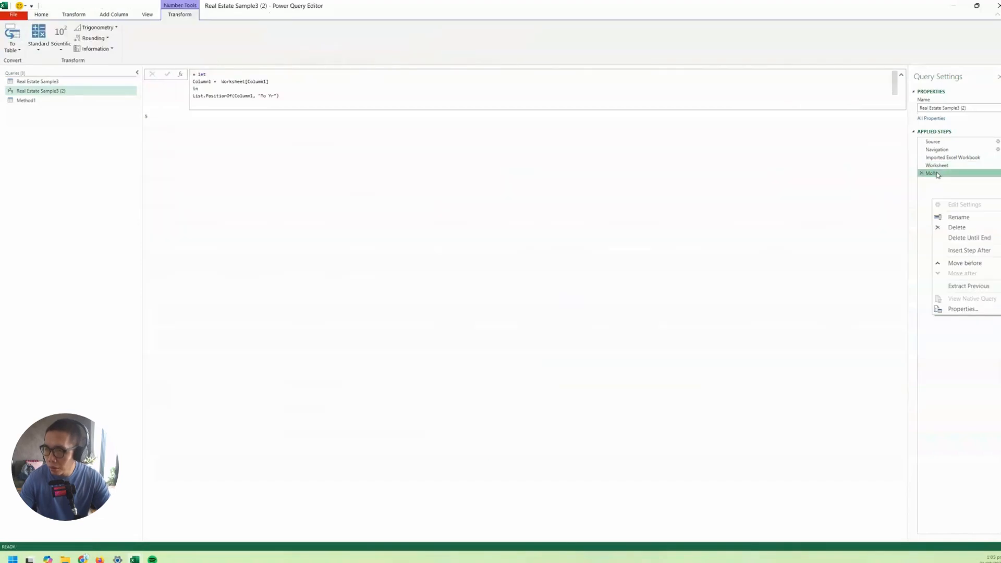
left_click(969, 250)
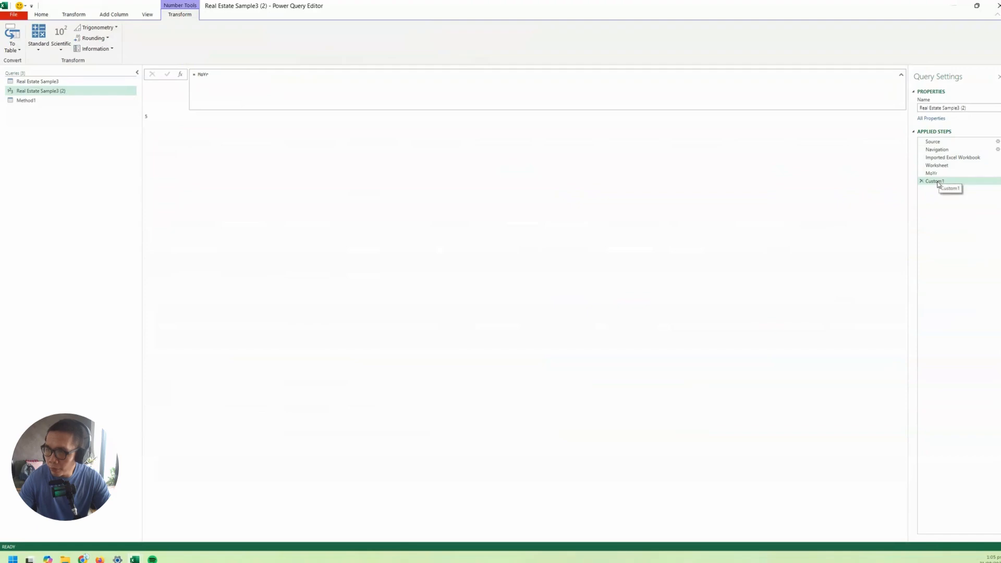
double_click(207, 74)
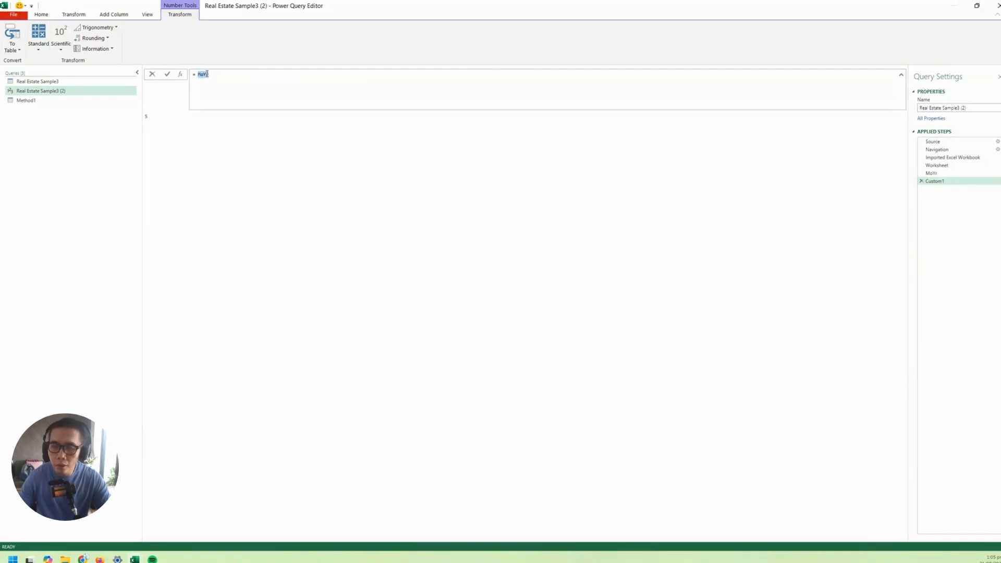
type("Worksheet")
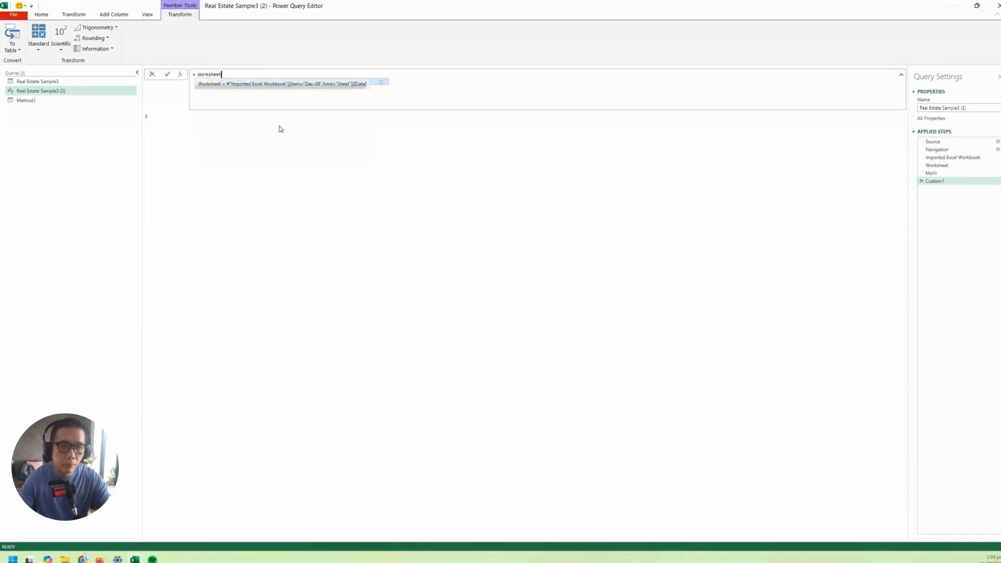
key("Return")
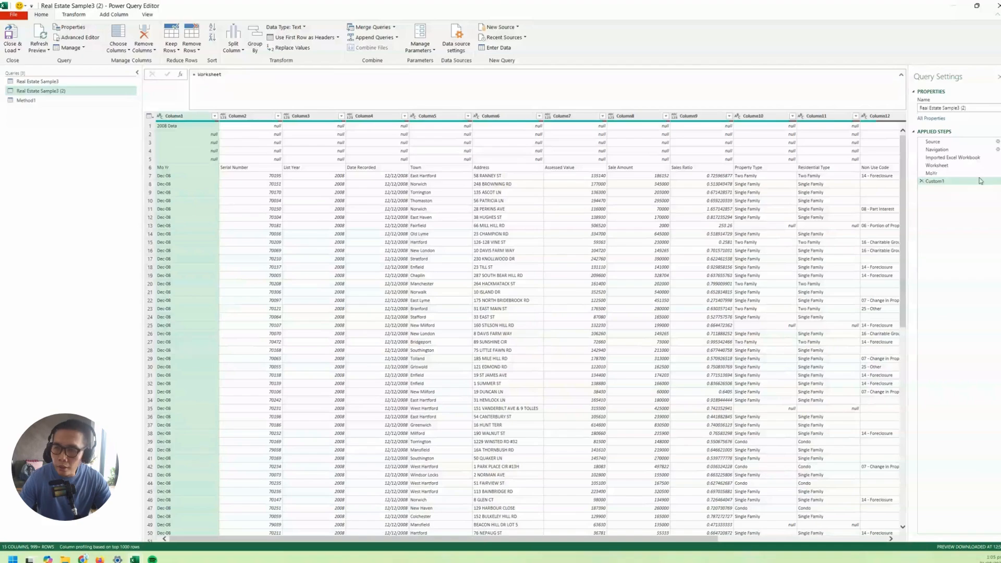
Rename the Custom1 step to Skipped Rows Dynamically.
right_click(945, 182)
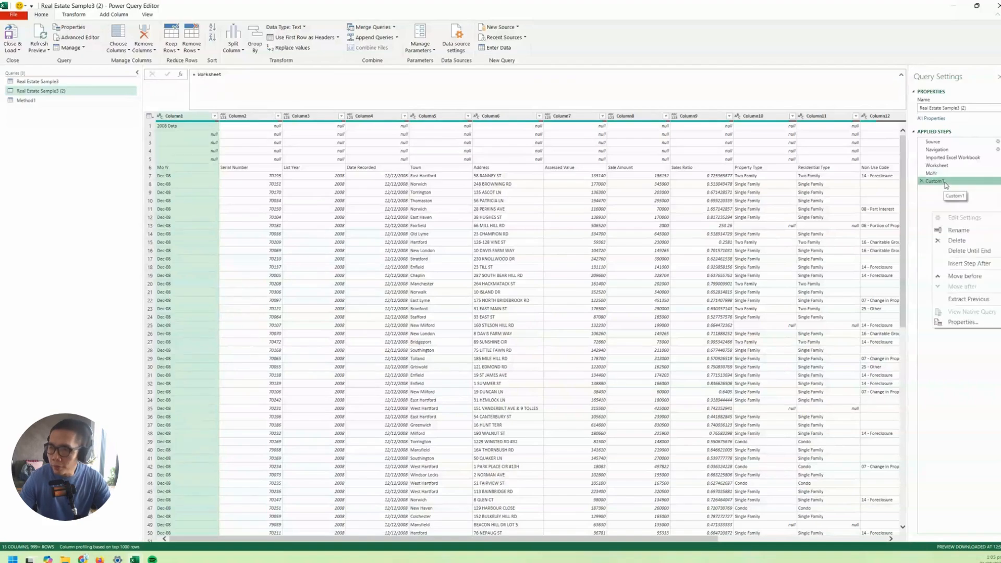
left_click(962, 229)
type("Siipp")
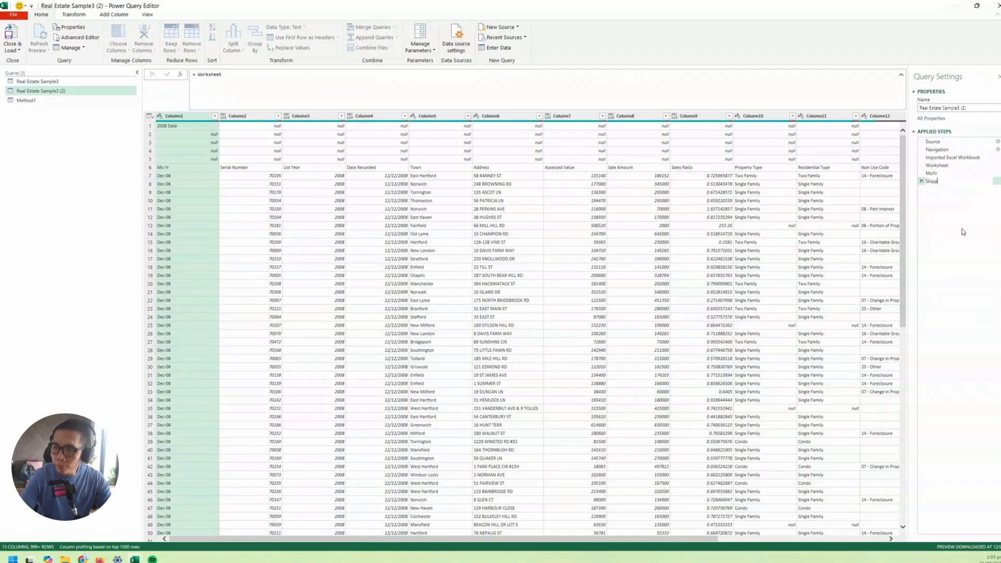
type("ed Rows Dynamicall")
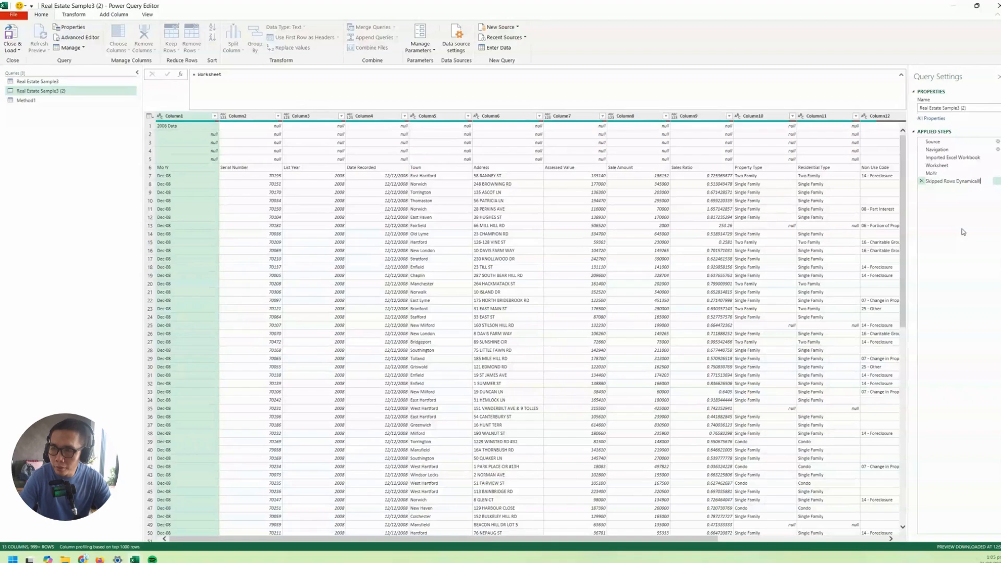
type("y")
key("Return")
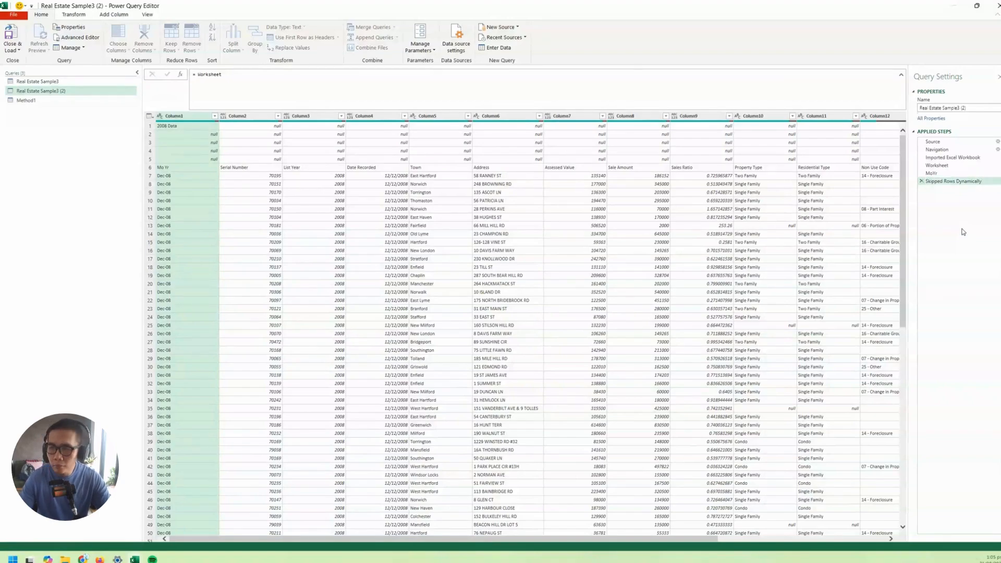
left_click(199, 75)
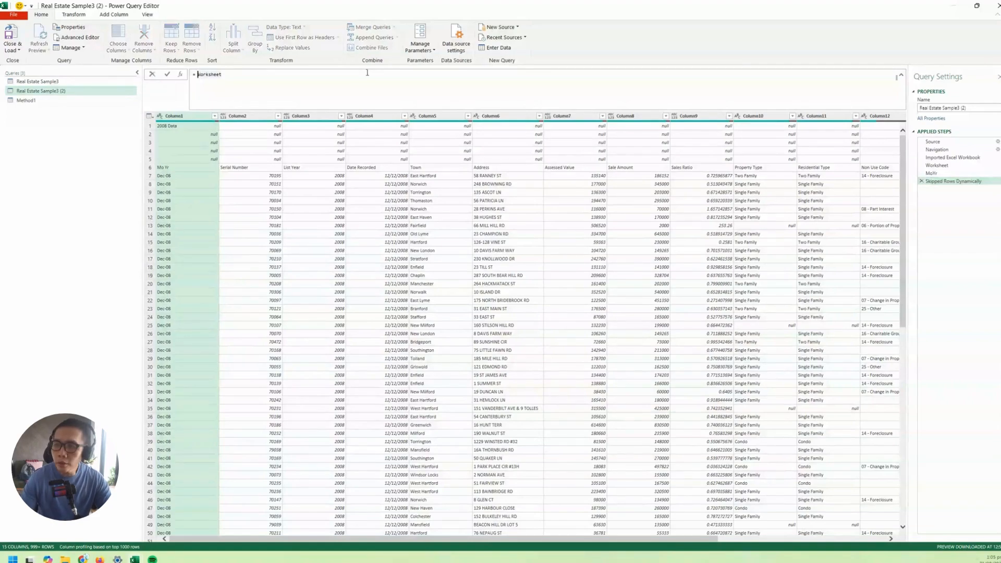
left_click(186, 116)
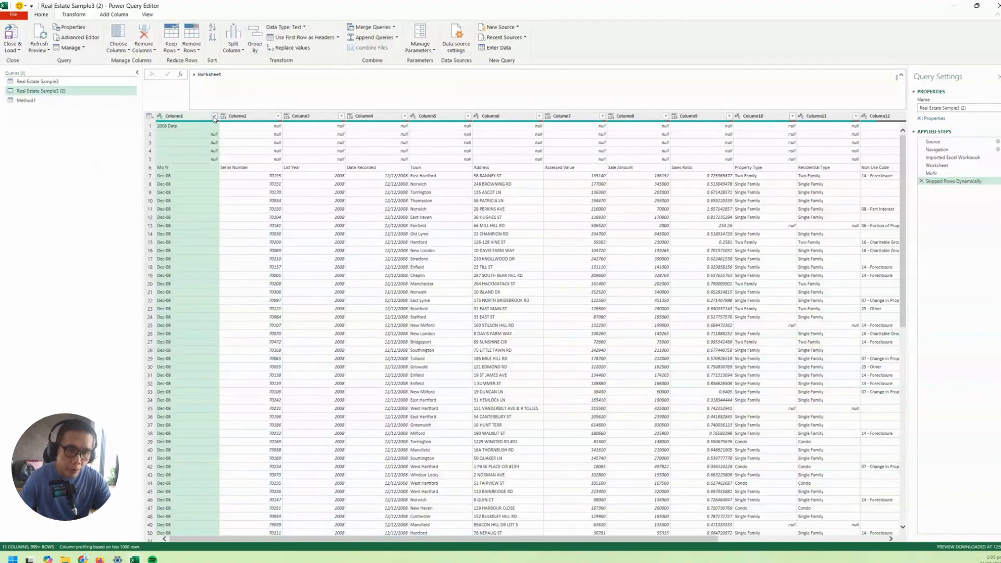
left_click(214, 116)
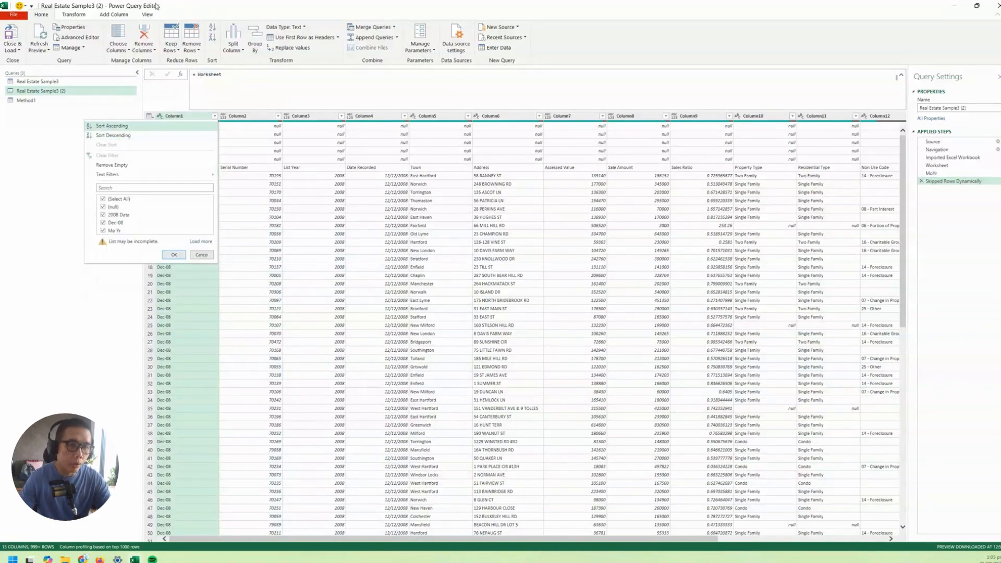
left_click(62, 179)
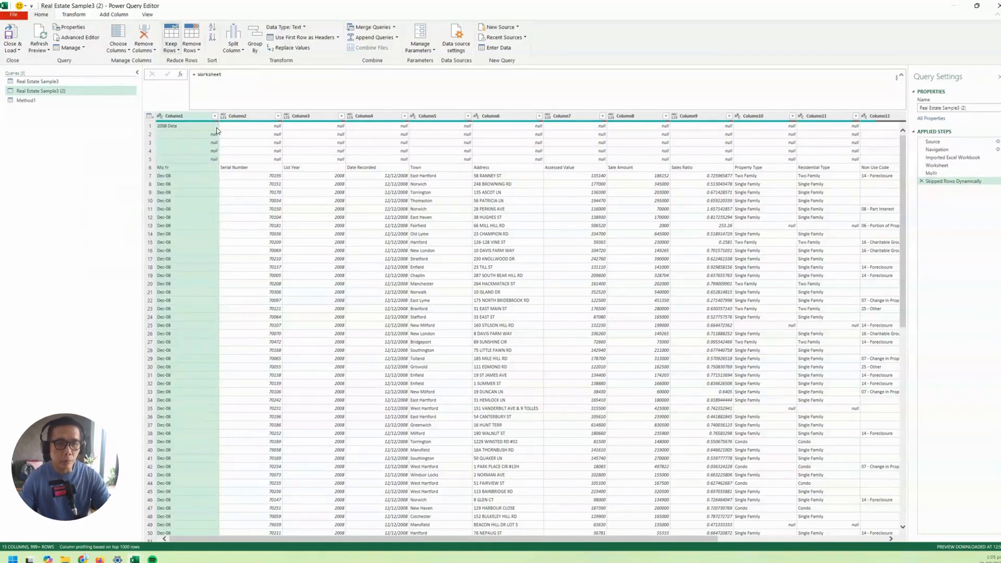
Remove the top 5 rows from the table and copy the generated Table.Skip expression.
left_click(198, 51)
left_click(211, 61)
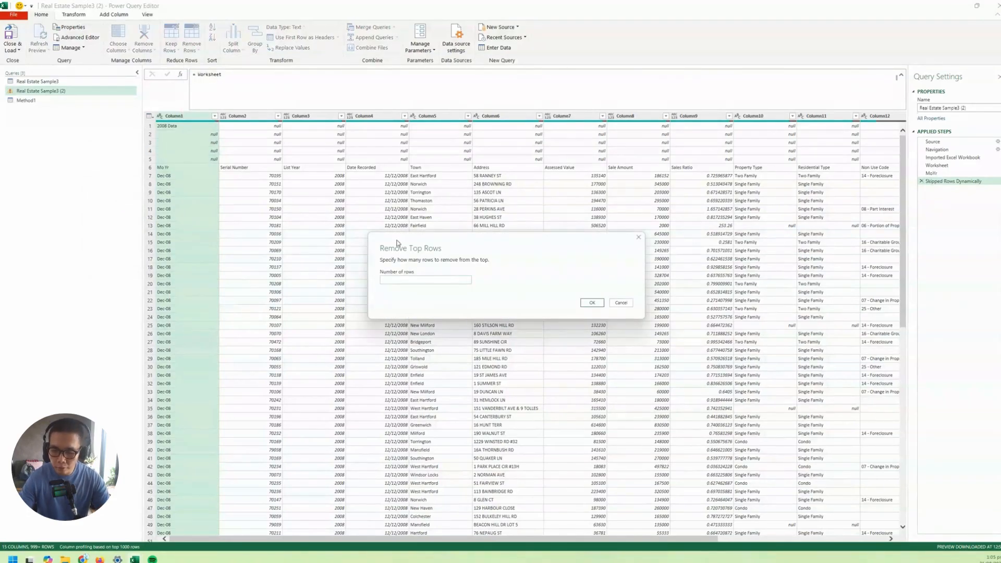
type("5")
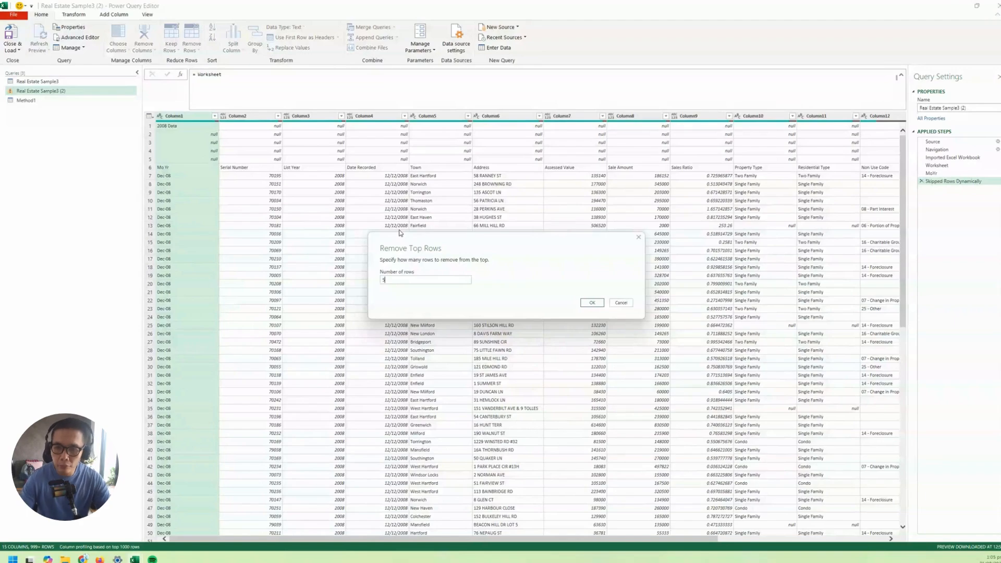
left_click(592, 303)
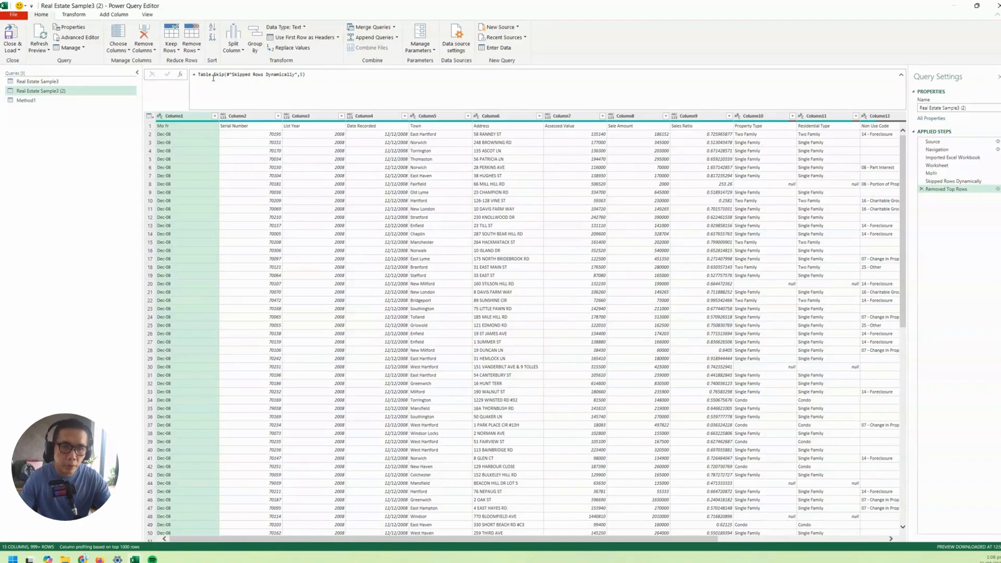
triple_click(364, 78)
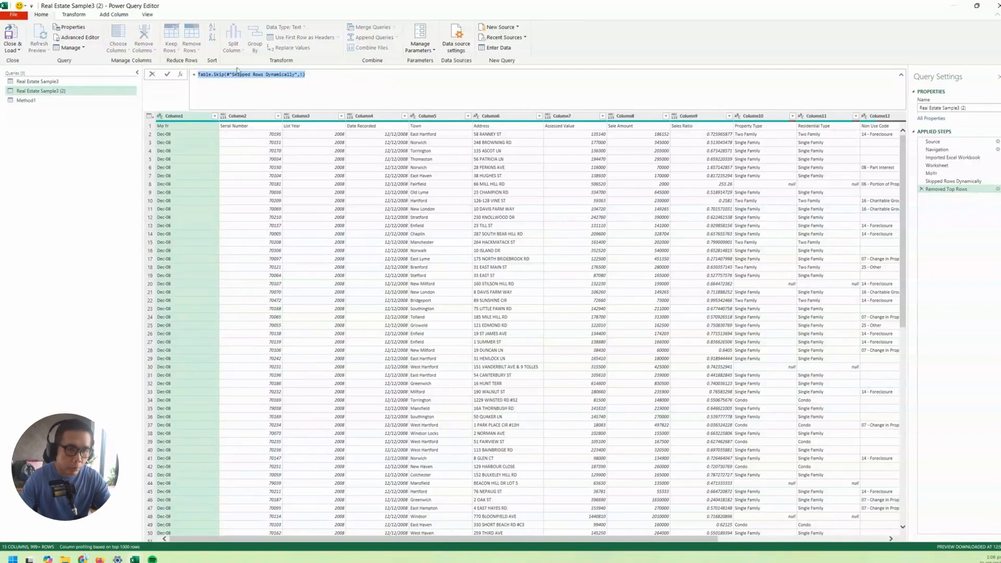
left_click(200, 75)
left_click_drag(198, 75, 342, 76)
key("ctrl+c")
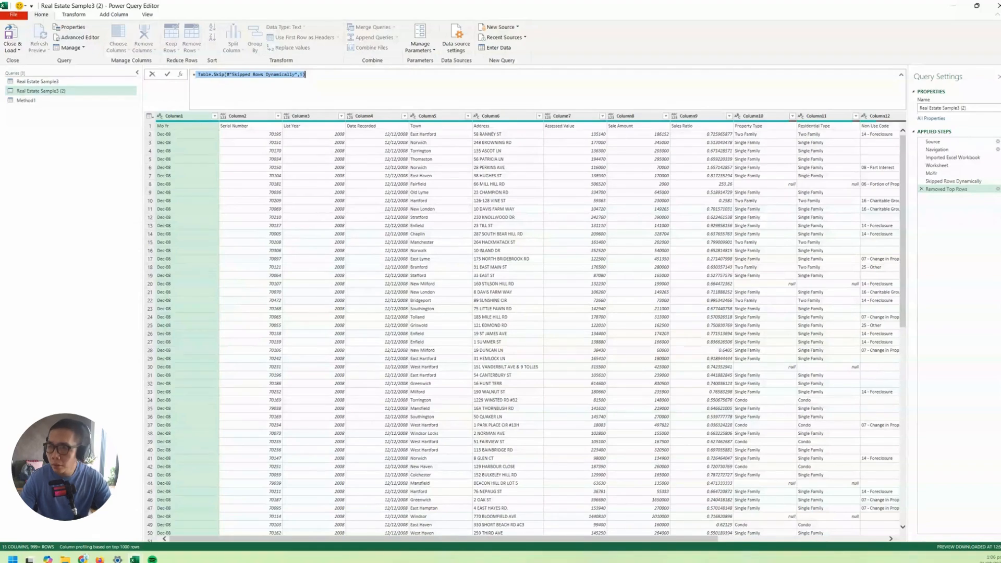
Paste the Table.Skip expression below Worksheet in the Skipped Rows Dynamically formula and replace its table argument with Worksheet.
left_click(953, 183)
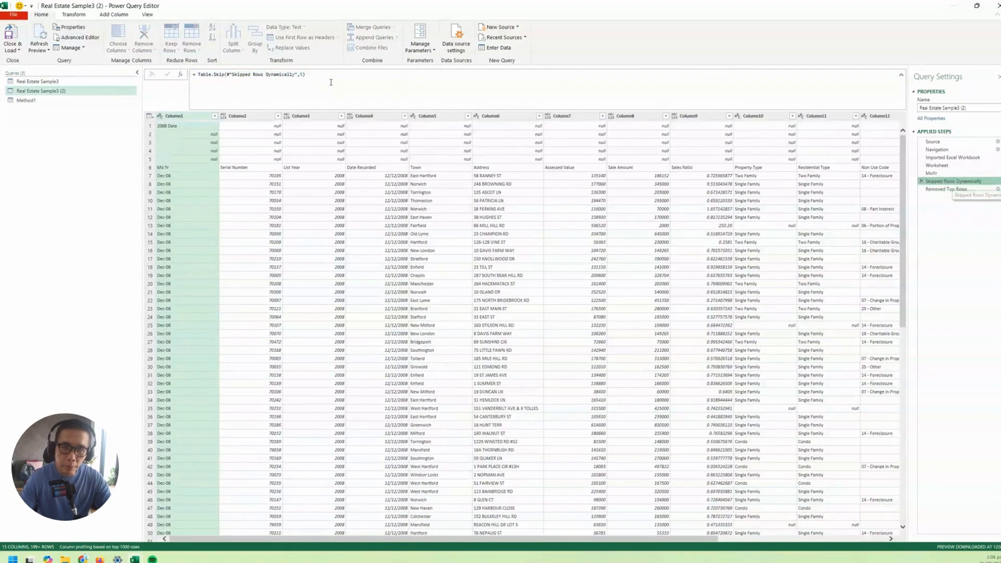
left_click(378, 76)
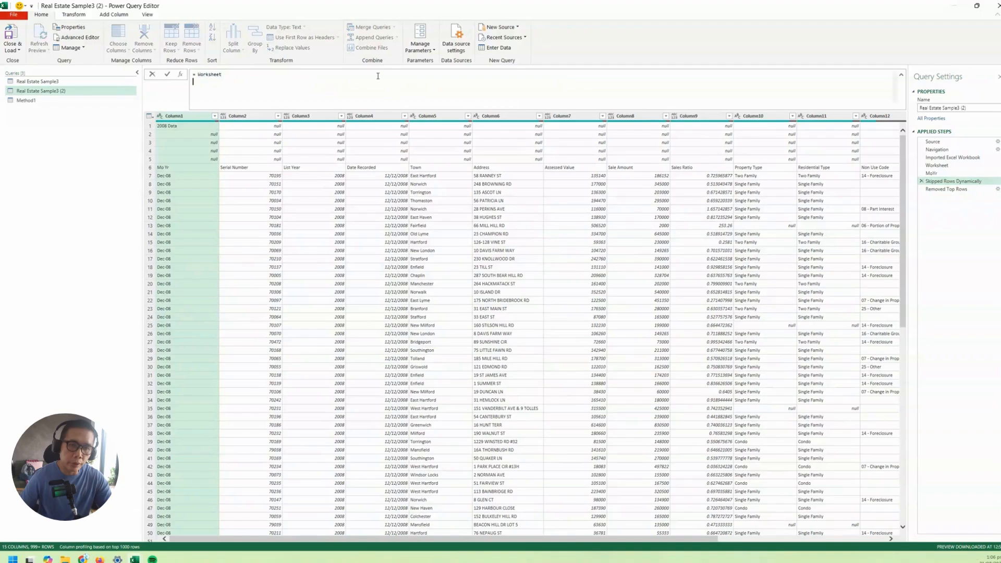
key("ctrl+v")
double_click(214, 74)
key("ctrl+c")
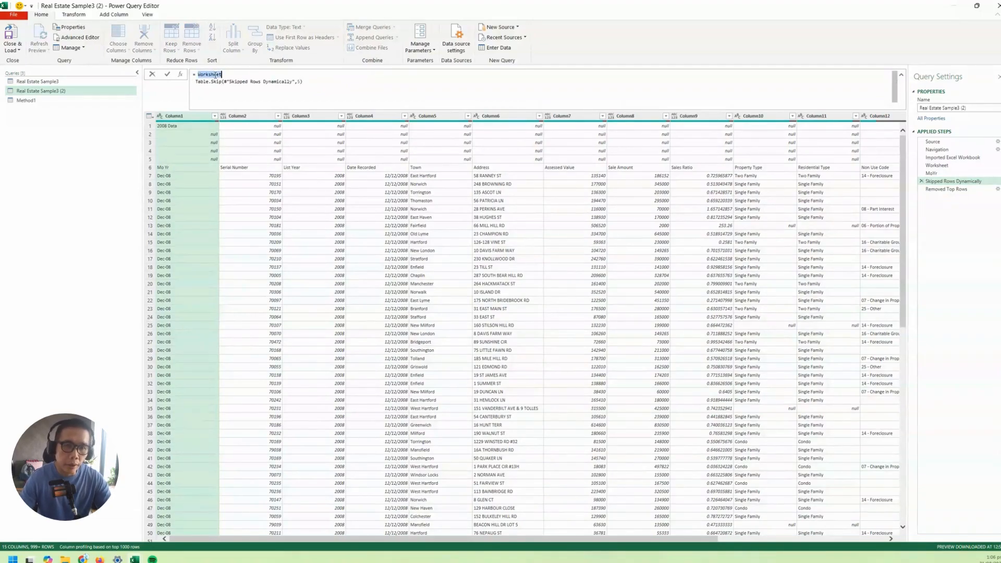
left_click_drag(224, 81, 294, 81)
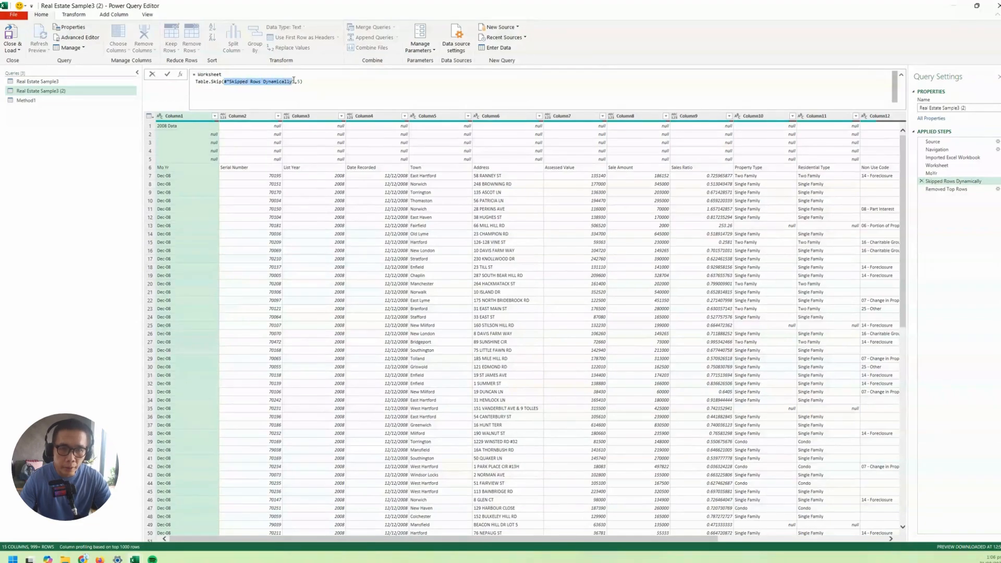
key("ctrl+v")
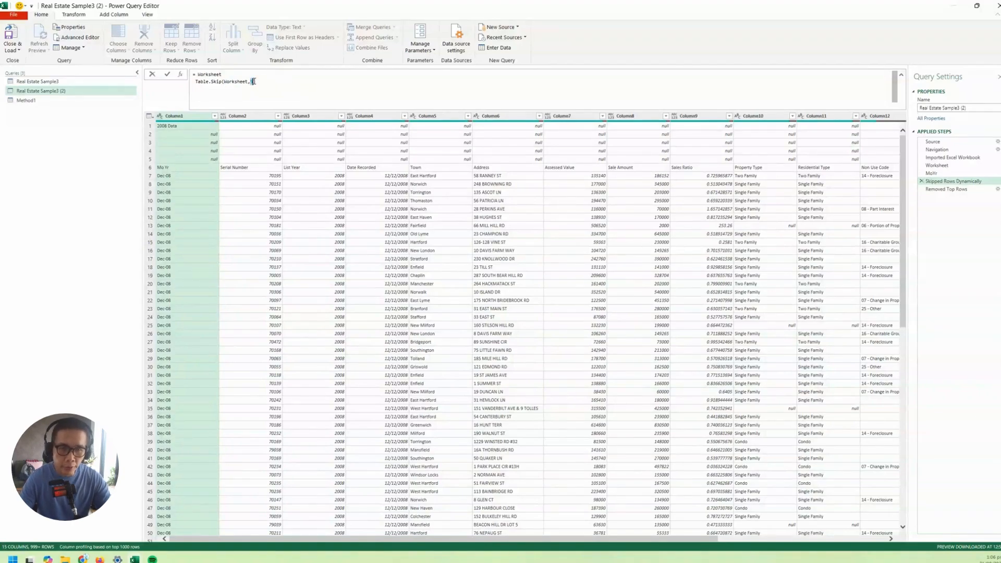
Replace the fixed row count with MoYr, remove the leftover leading Worksheet reference, and apply = Table.Skip(Worksheet,MoYr).
type("M")
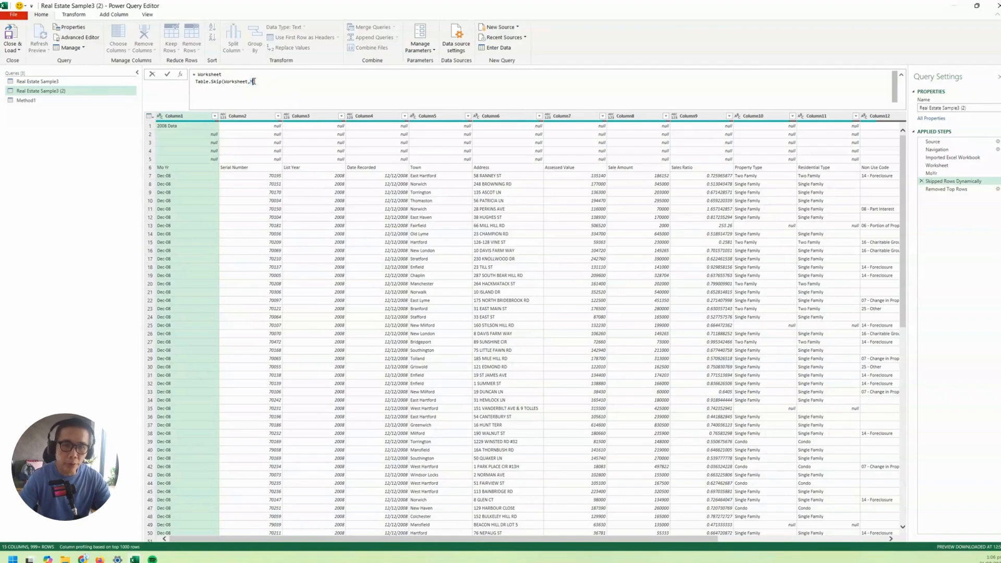
type("oYr")
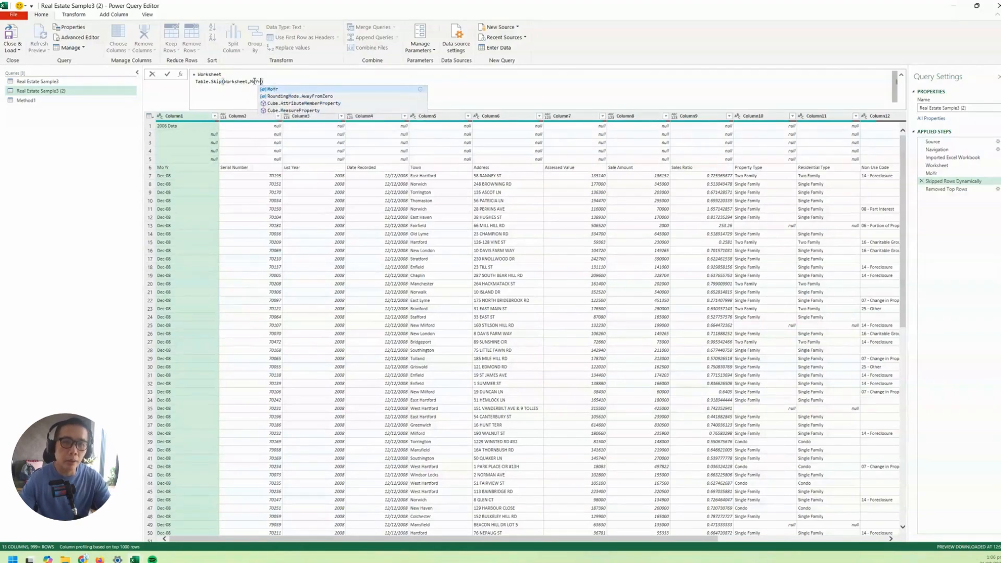
left_click_drag(222, 74, 199, 73)
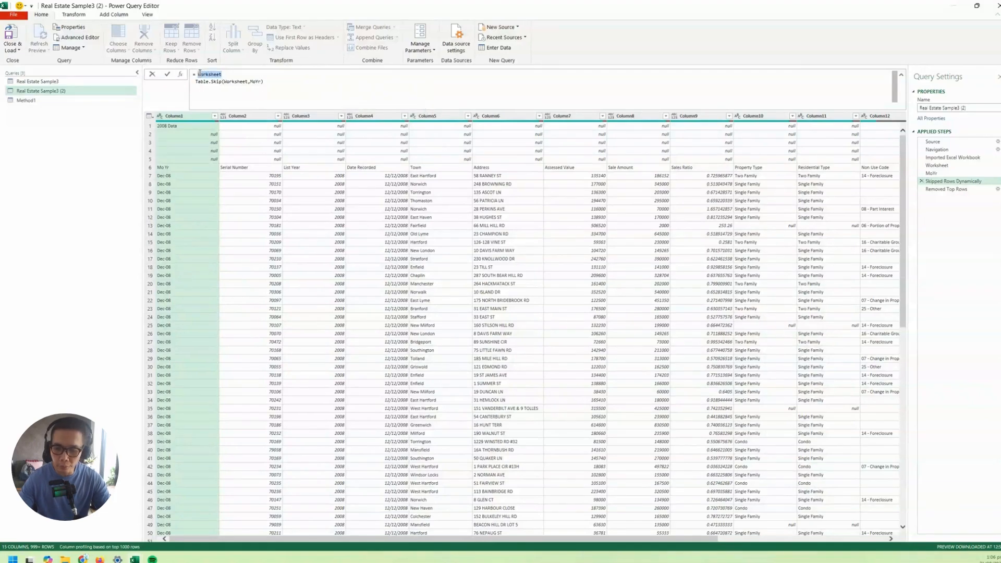
key("Delete")
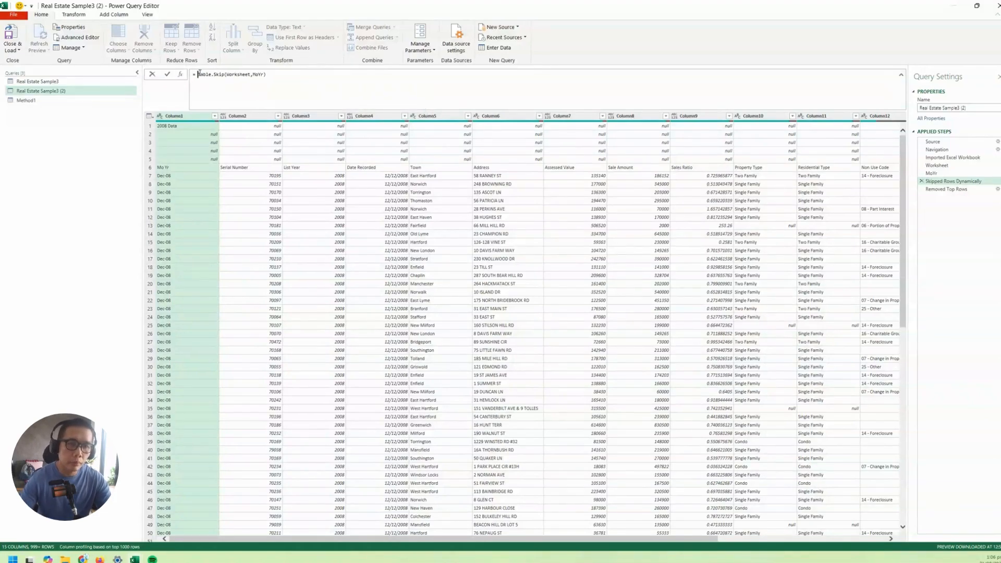
key("Return")
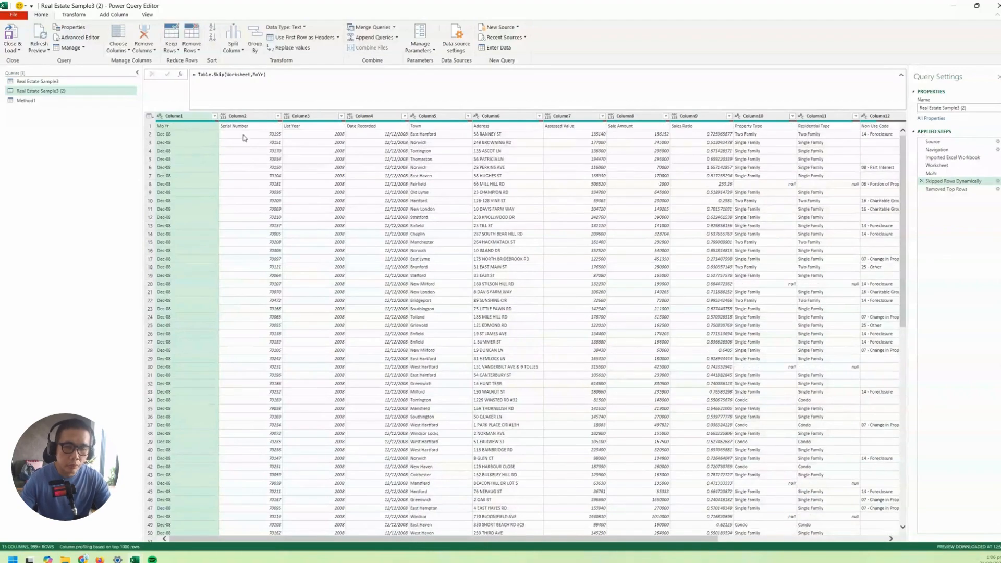
Delete the Removed Top Rows step and promote the first row to headers without keeping the automatic Changed Type step.
left_click(924, 190)
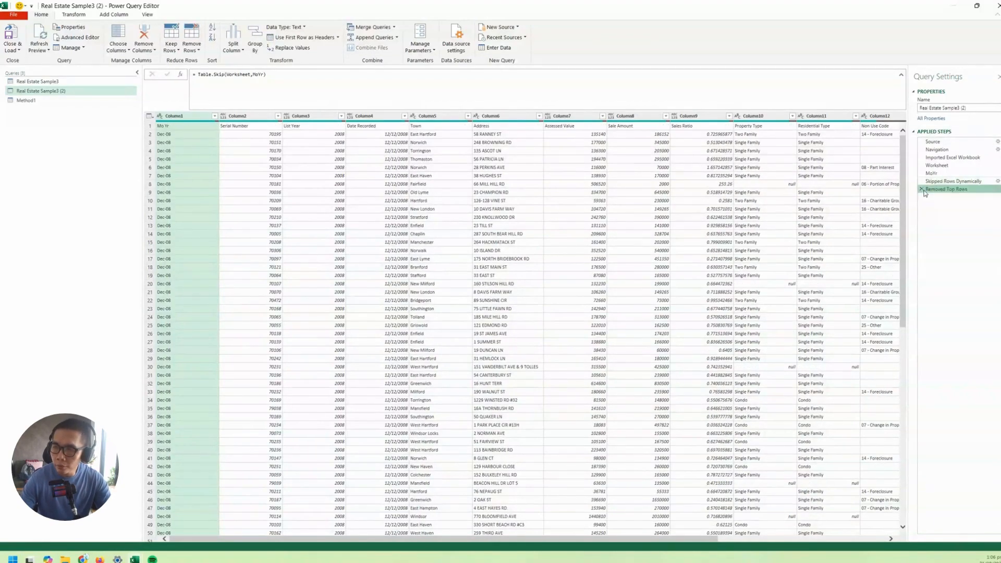
left_click(923, 189)
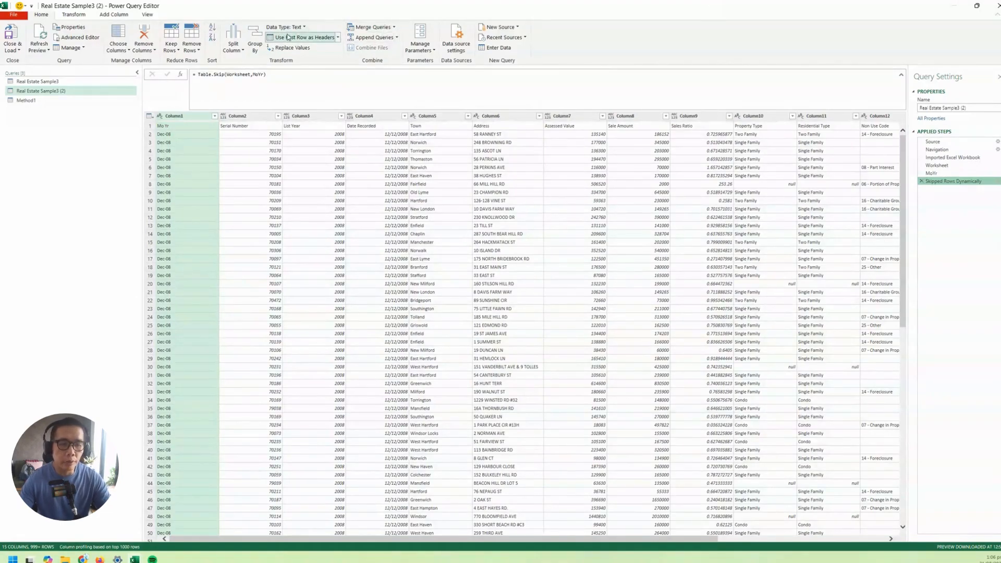
left_click(289, 37)
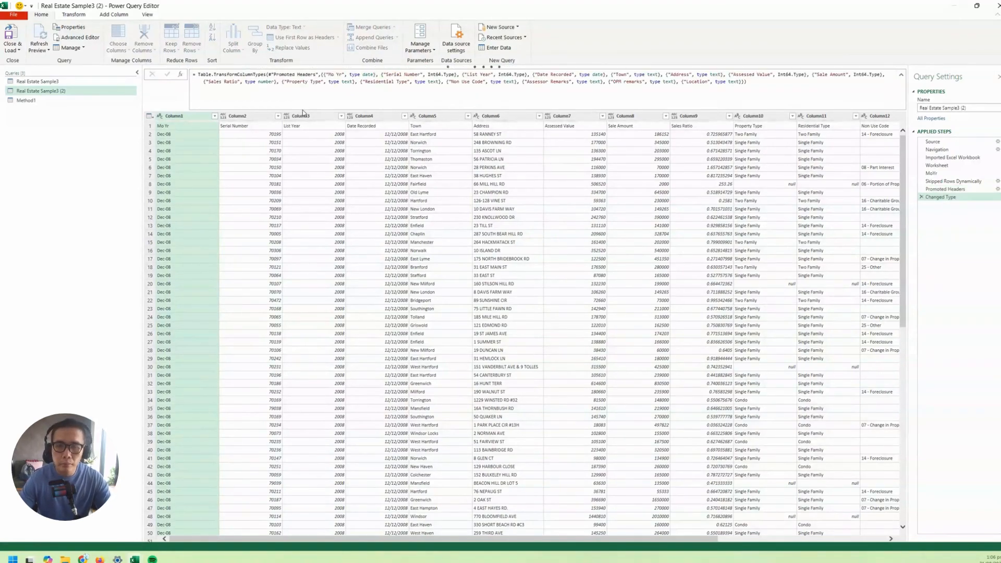
left_click(921, 197)
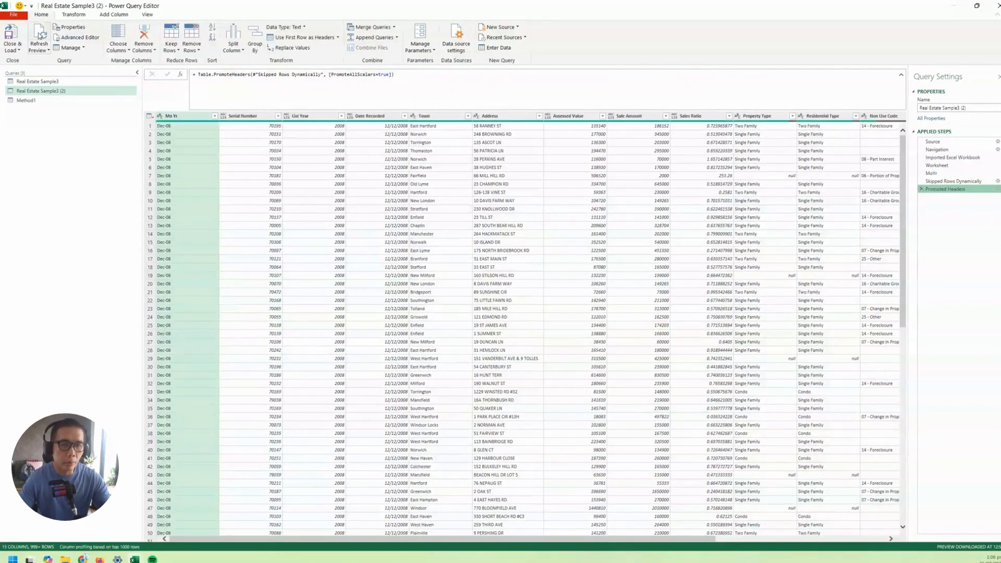
Copy the entire M code of Real Estate Sample3 (2) from the Advanced Editor, leaving the code unedited.
left_click(76, 39)
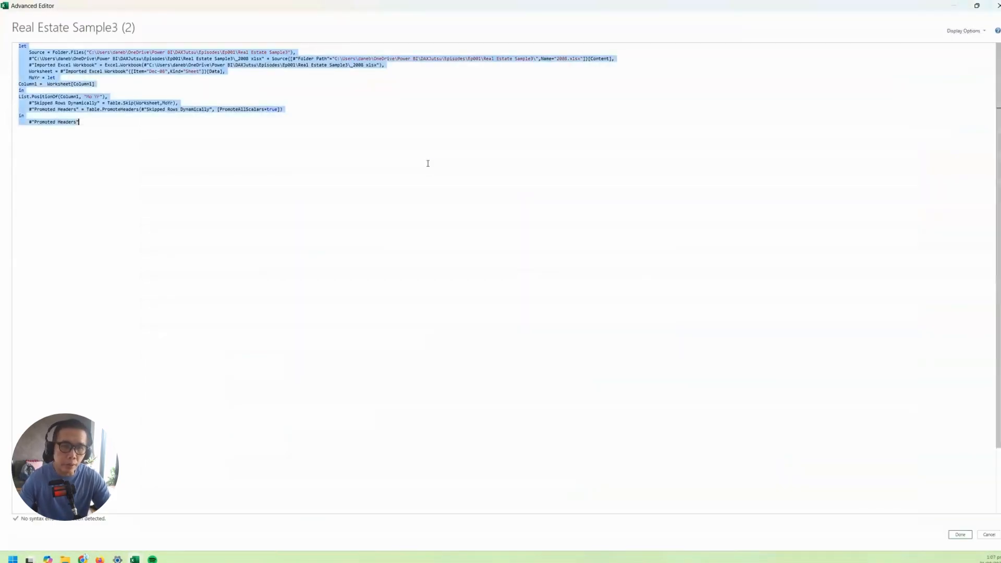
left_click(990, 535)
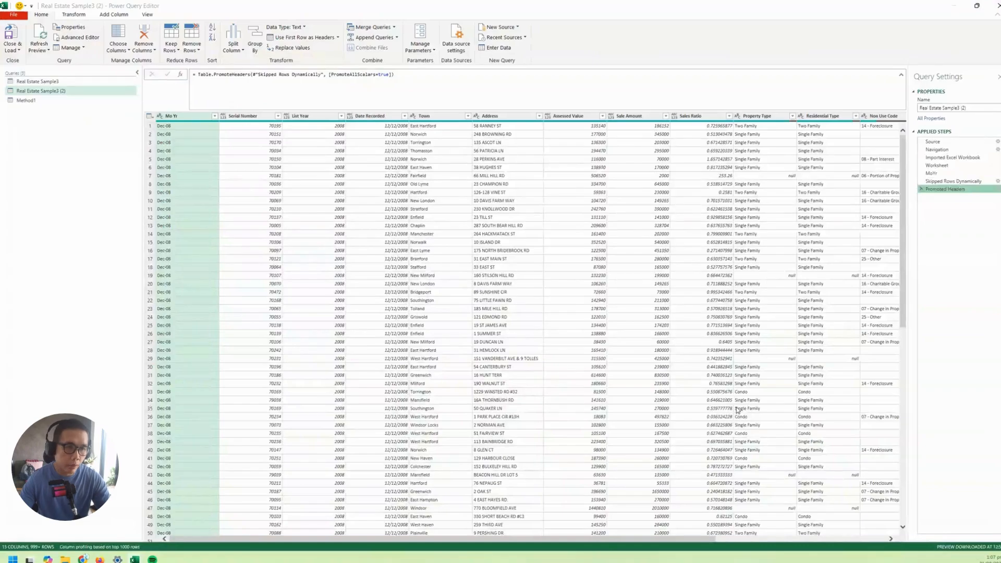
Duplicate the Real Estate Sample3 query and name the copy Method2.
left_click(32, 100)
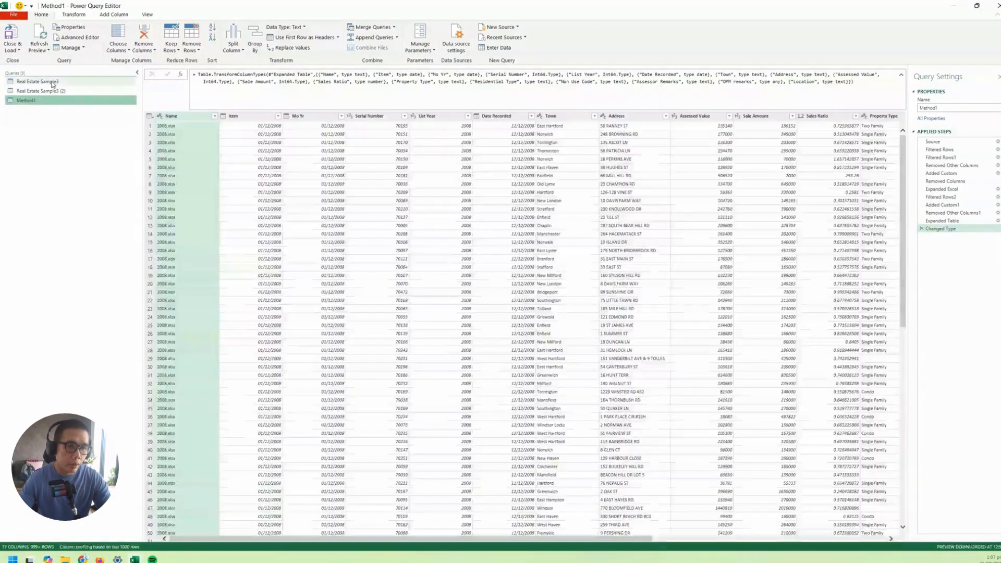
left_click(52, 83)
right_click(64, 85)
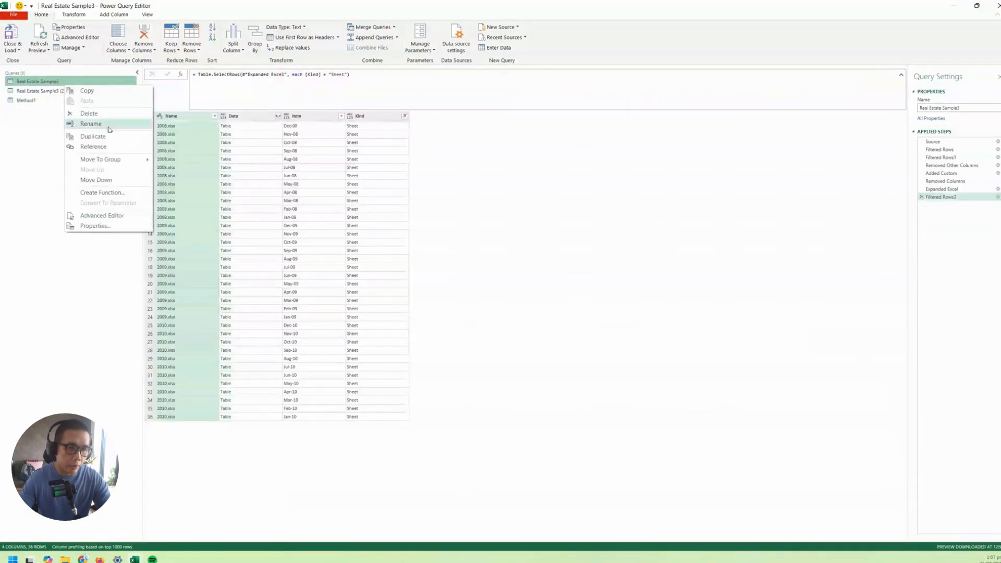
left_click(112, 136)
left_click_drag(967, 108, 883, 107)
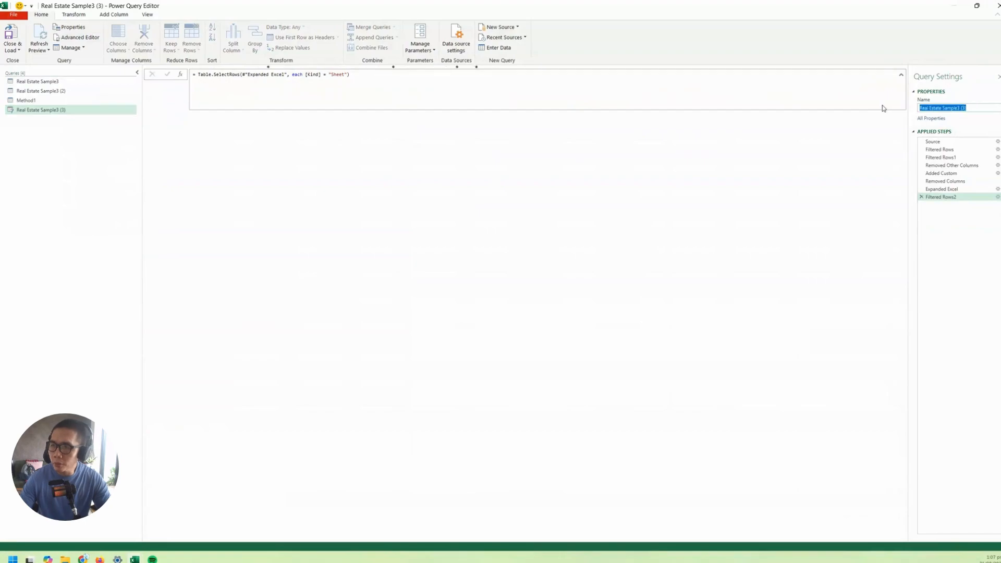
type("Me")
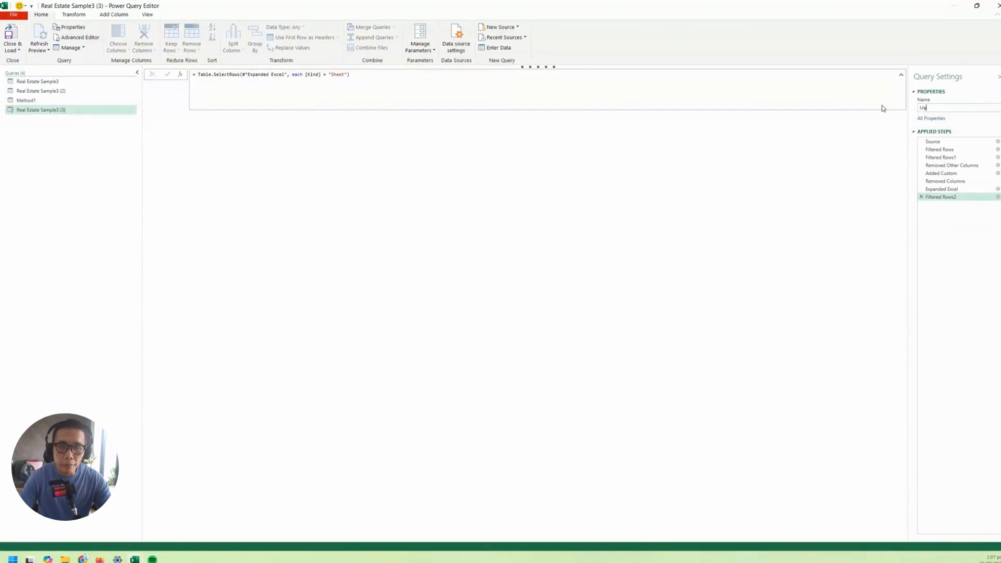
type("thod2")
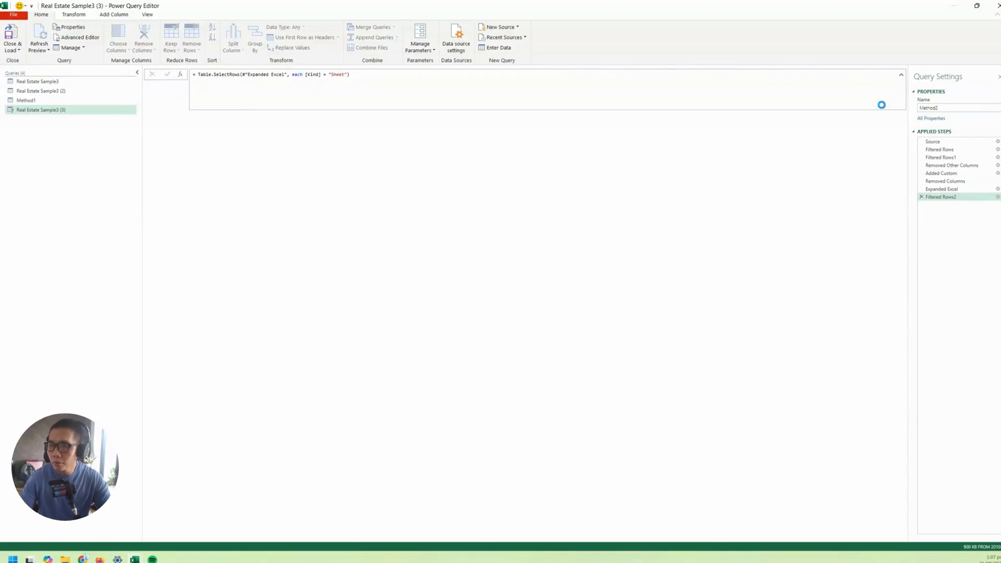
key("Return")
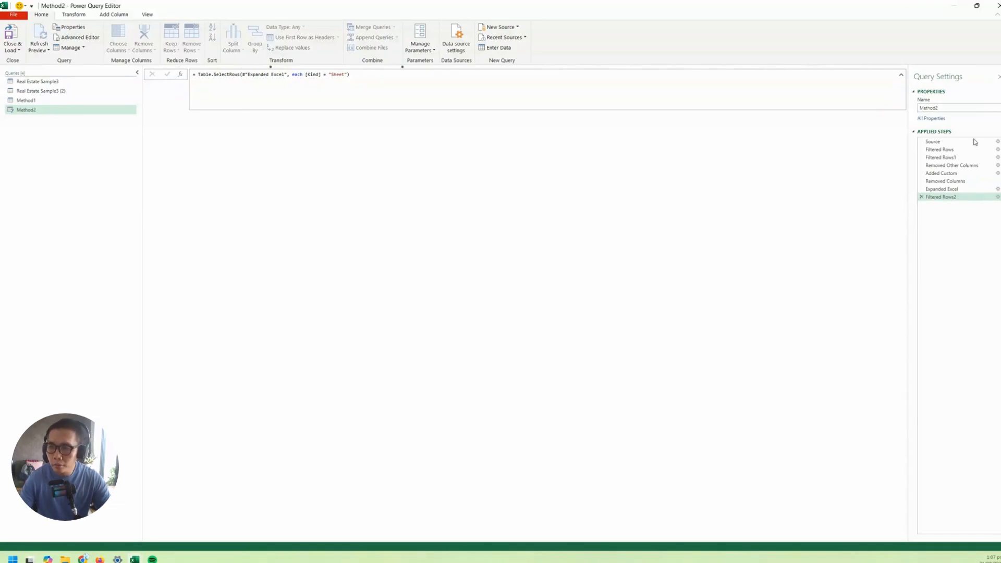
Review Method2's Added Custom step, including its Custom Column formula, and preview the nested table for 2009.xlsx.
left_click(957, 182)
left_click(962, 175)
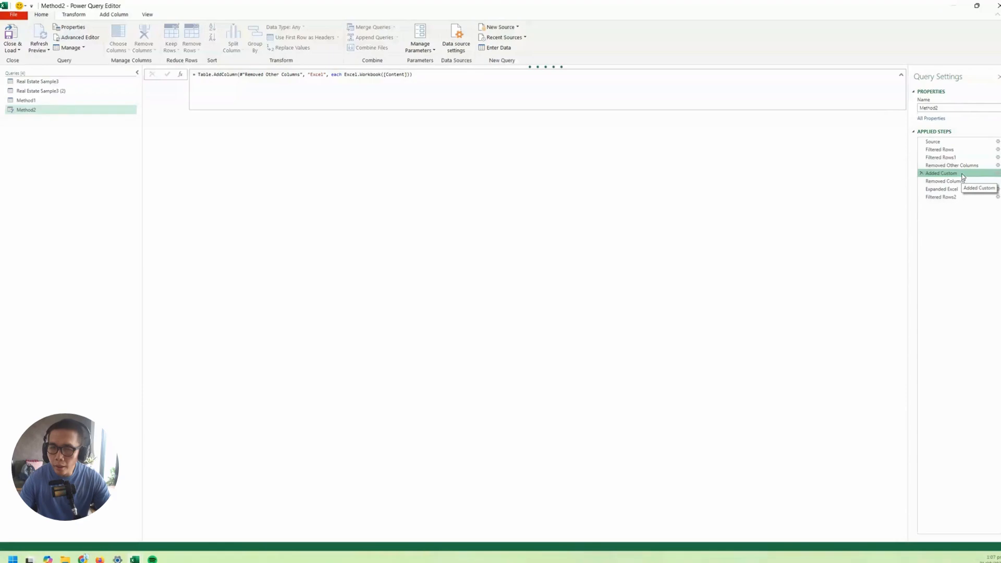
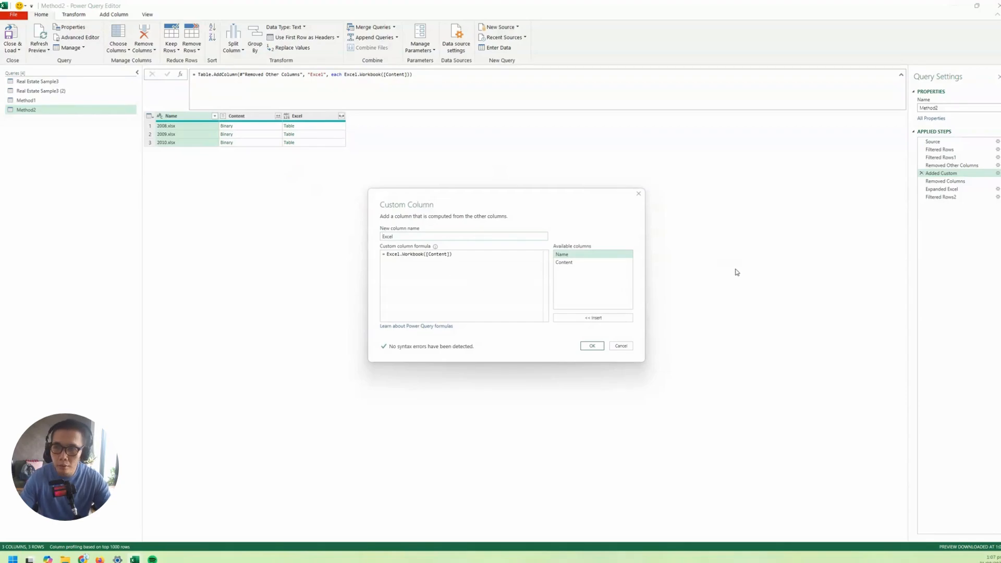
key("Escape")
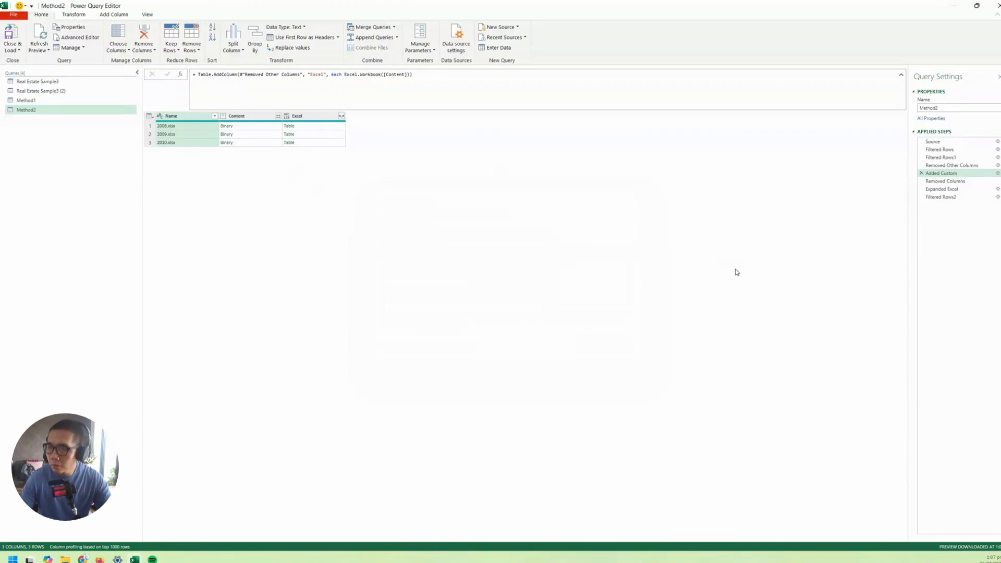
left_click(320, 129)
left_click(319, 135)
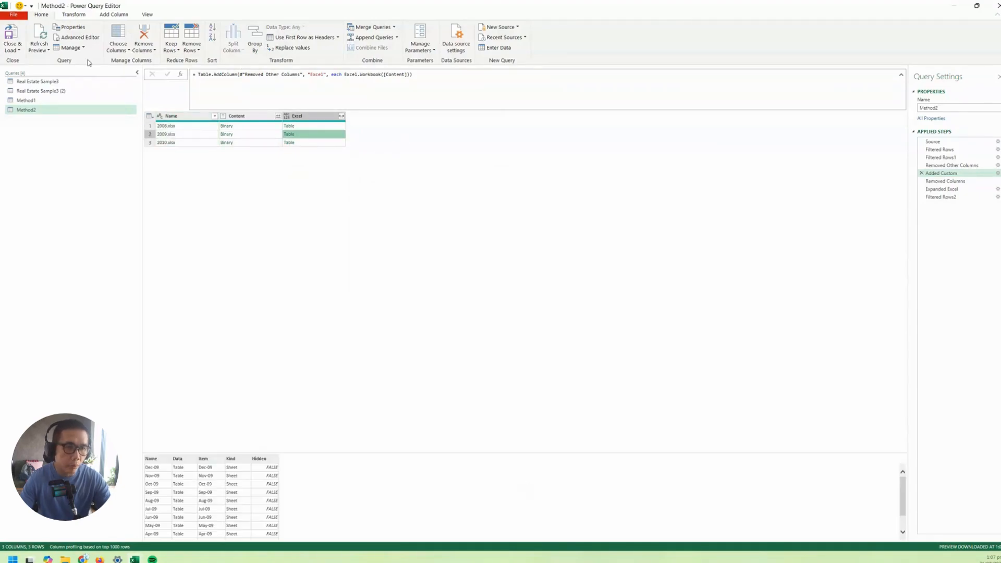
Delete the Method2 query.
right_click(55, 109)
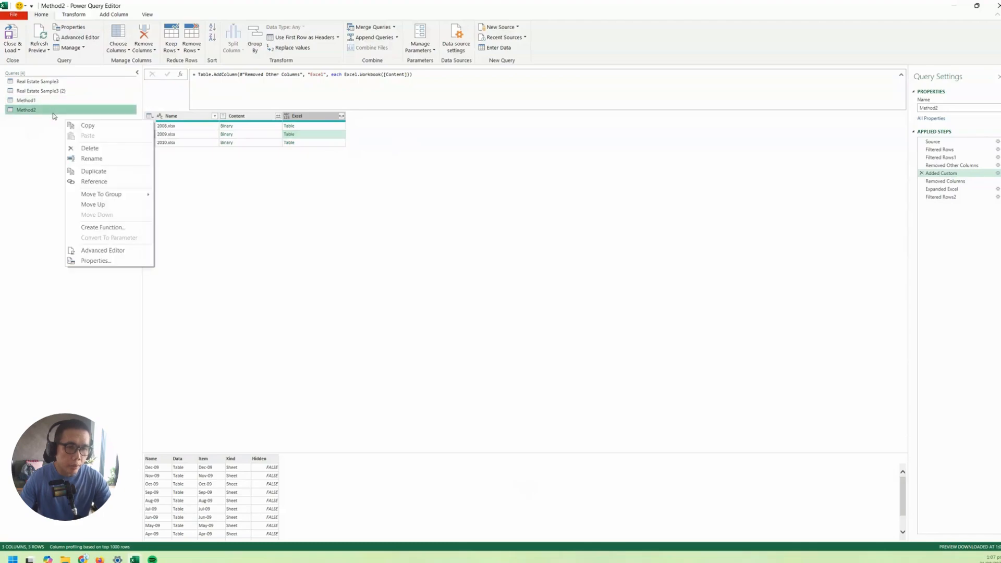
left_click(107, 151)
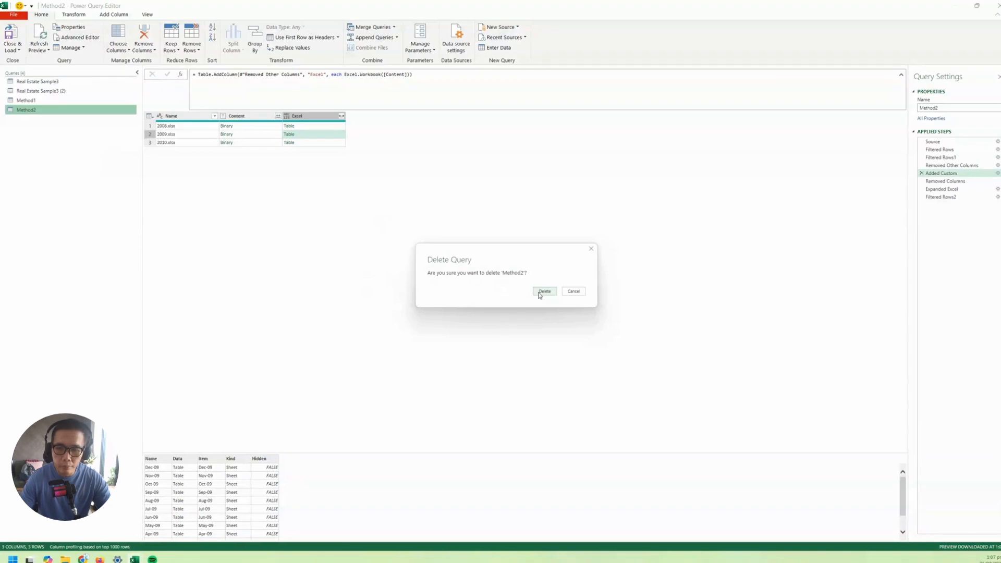
left_click(541, 295)
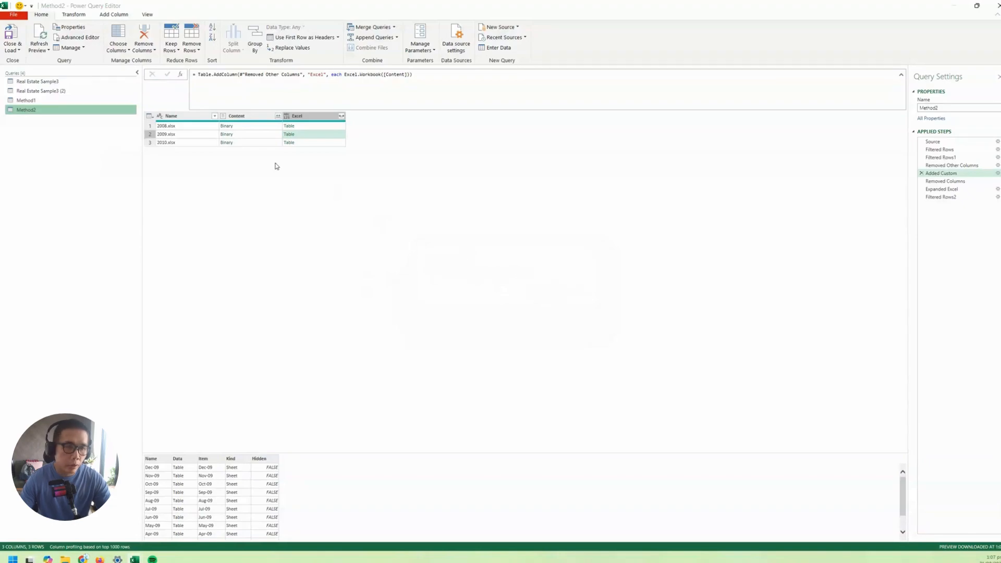
left_click(51, 91)
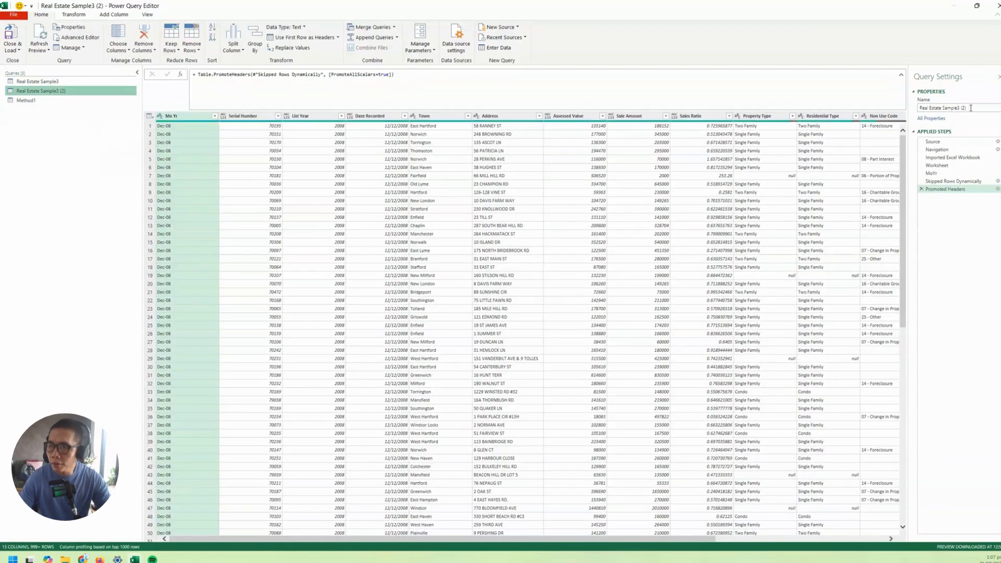
key("ctrl+a")
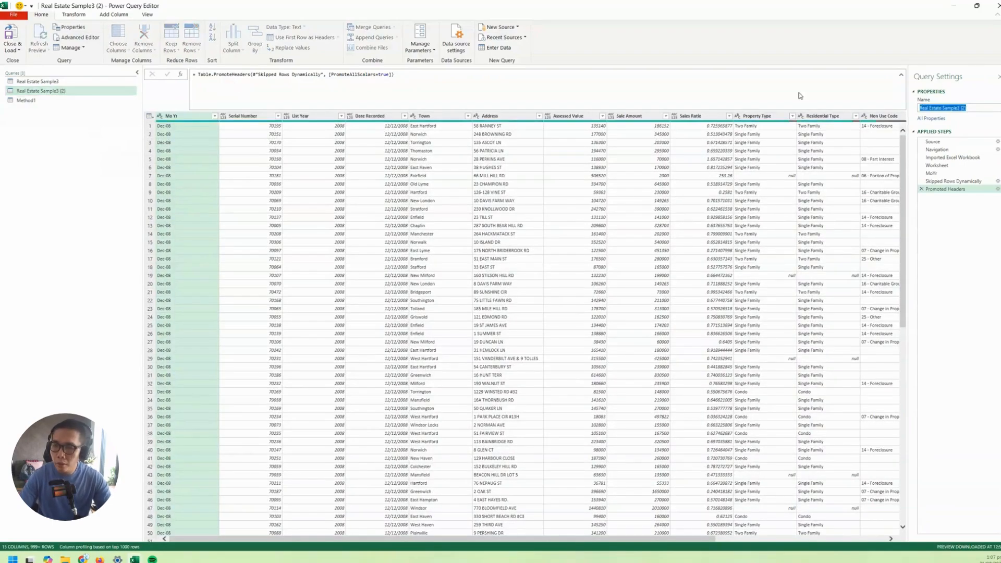
type("M")
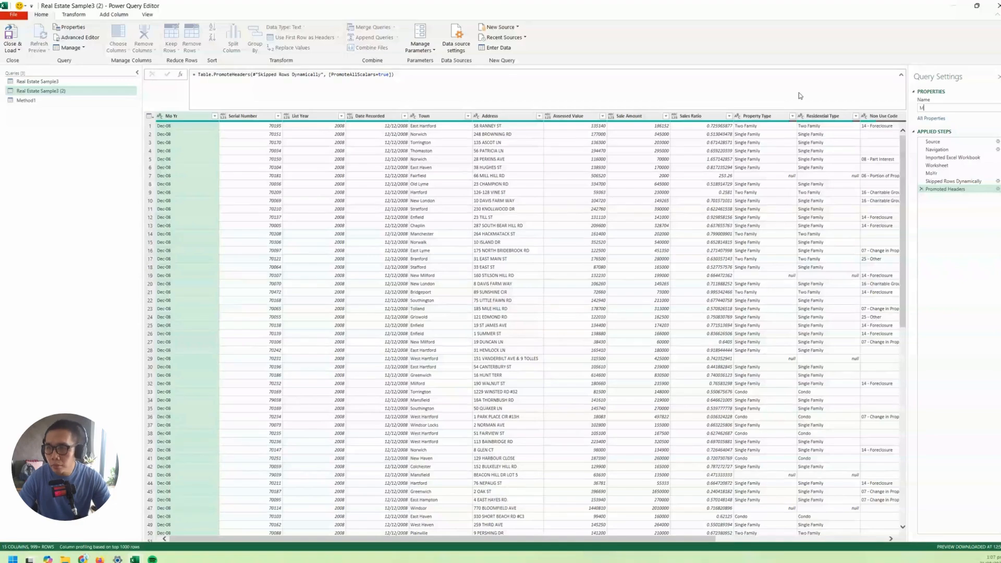
key("ctrl+z")
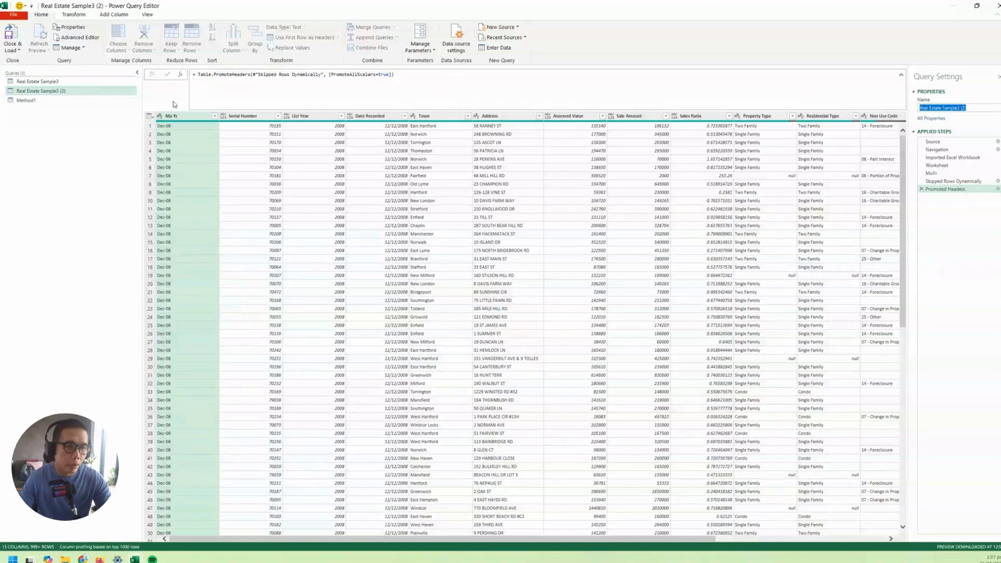
Duplicate the Real Estate Sample3 (2) query and name the copy Method2.
left_click(65, 92)
right_click(95, 92)
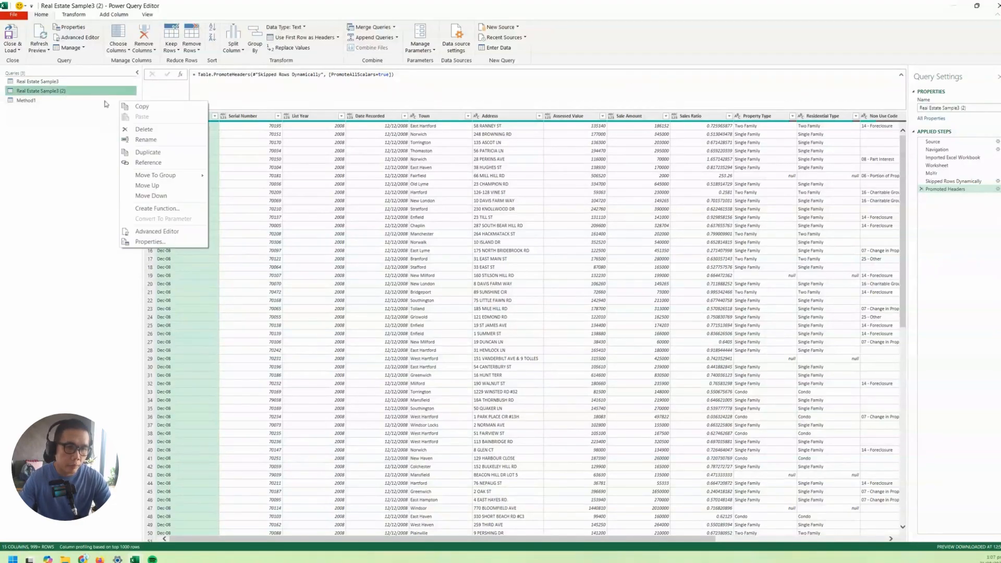
left_click(142, 151)
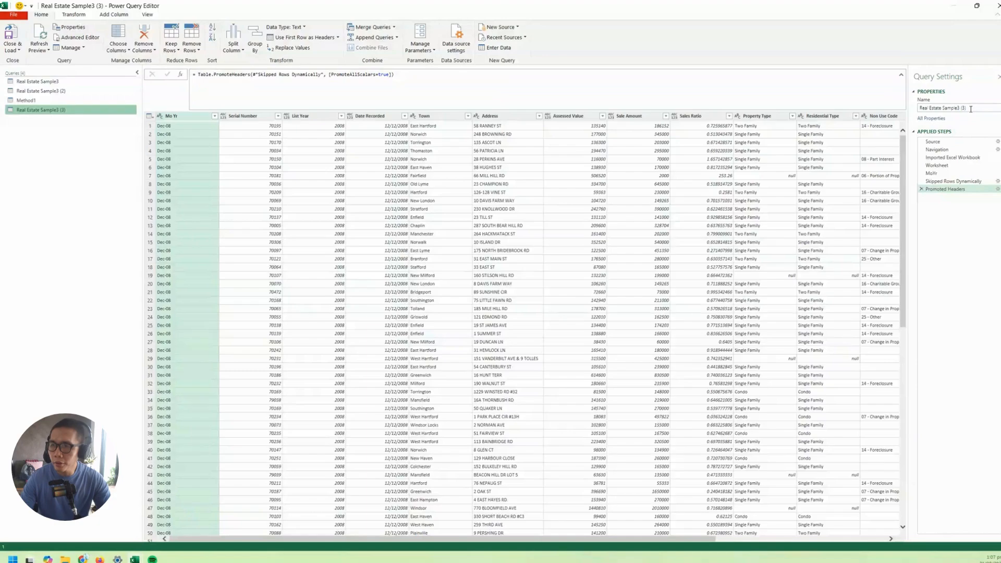
left_click(970, 108)
type("Metho")
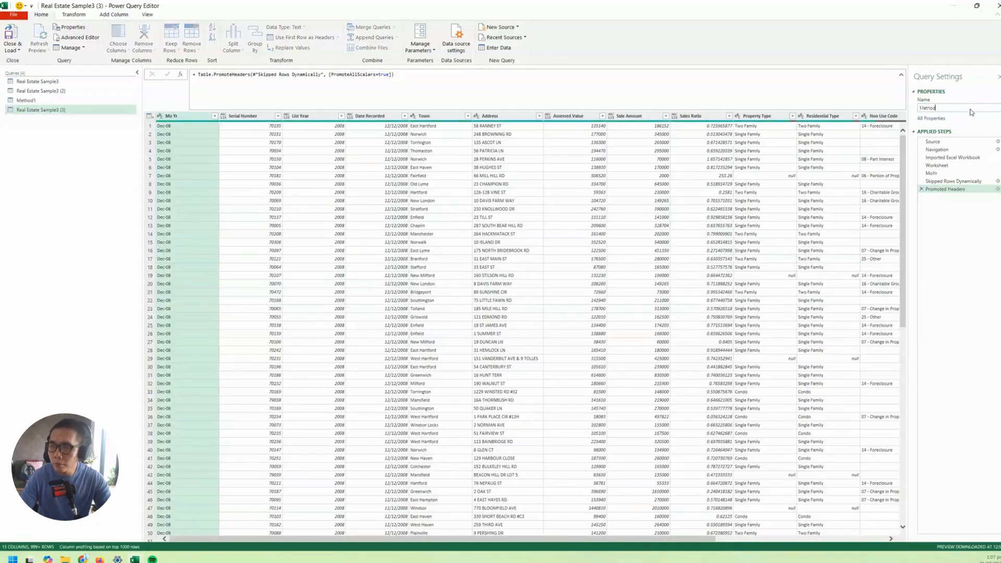
type("d2")
key("Return")
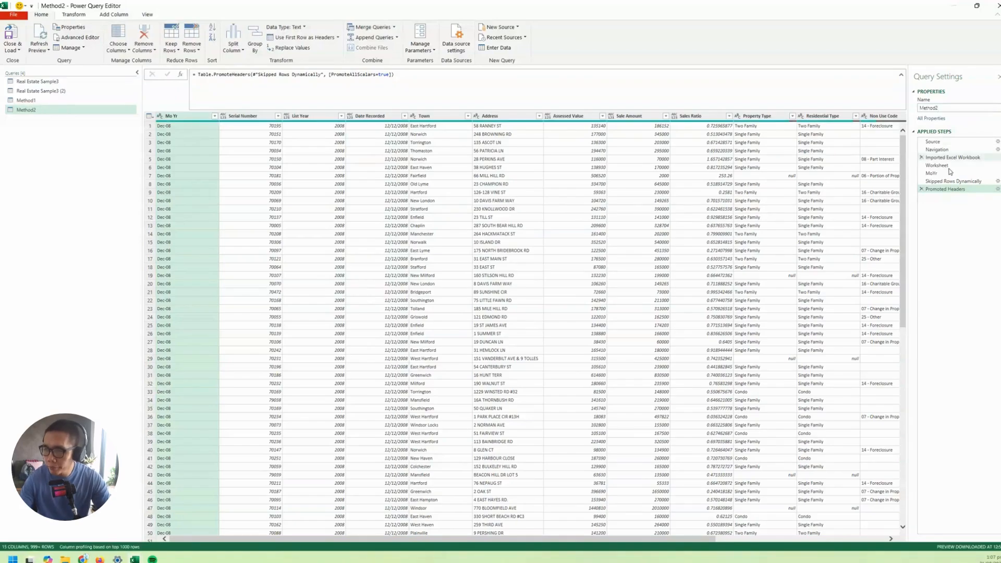
Delete the Worksheet step and every step after it from Method2, keeping Imported Excel Workbook as the last step.
left_click(953, 158)
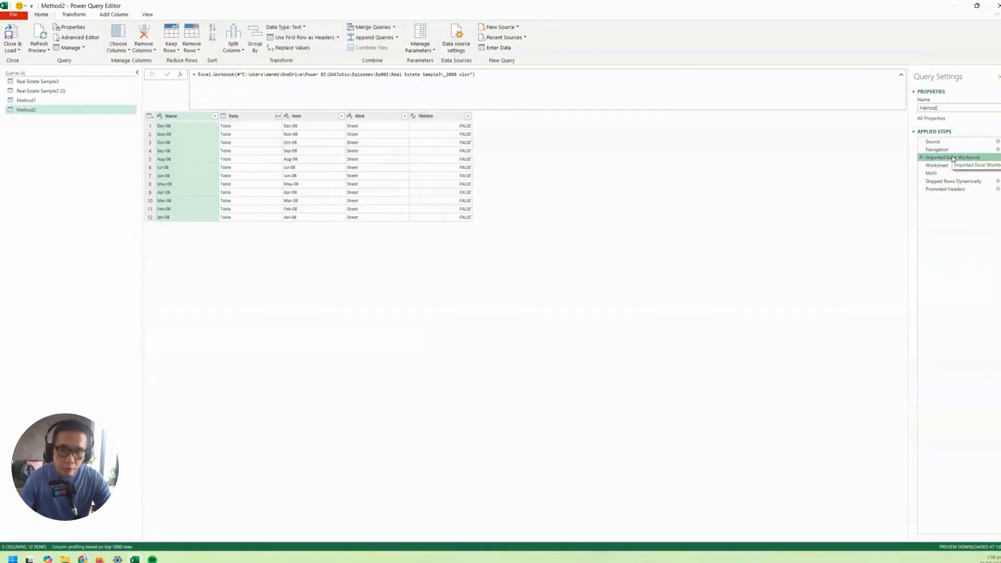
right_click(938, 166)
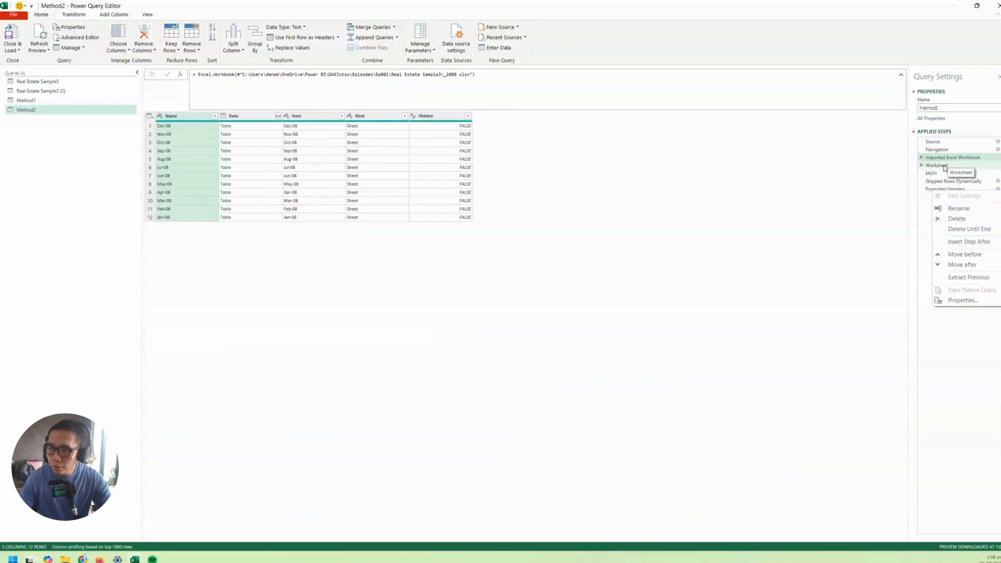
left_click(969, 229)
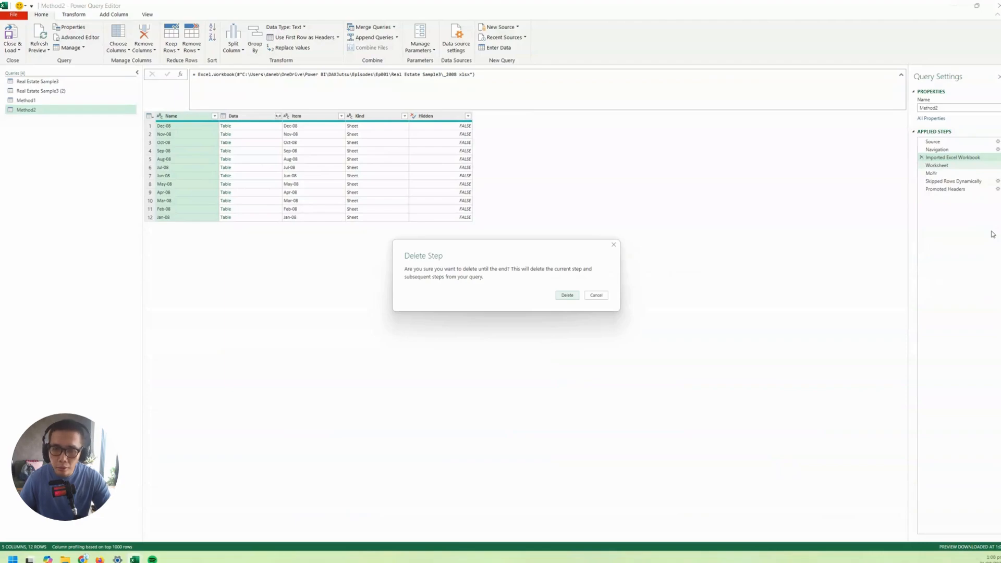
key("Return")
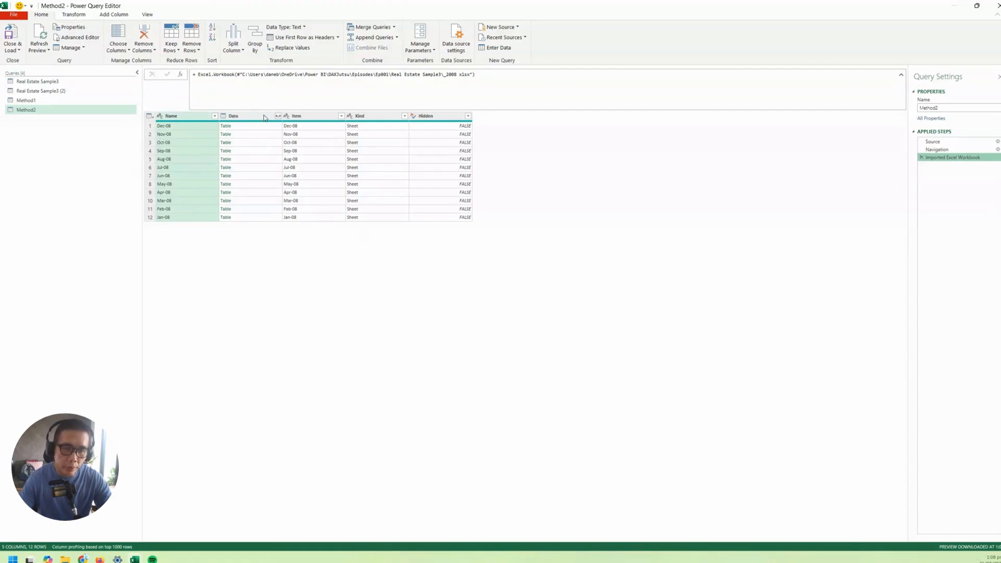
Preview the Sep-08 sheet's table in the Data column and delete Method2's Imported Excel Workbook step.
left_click(183, 118)
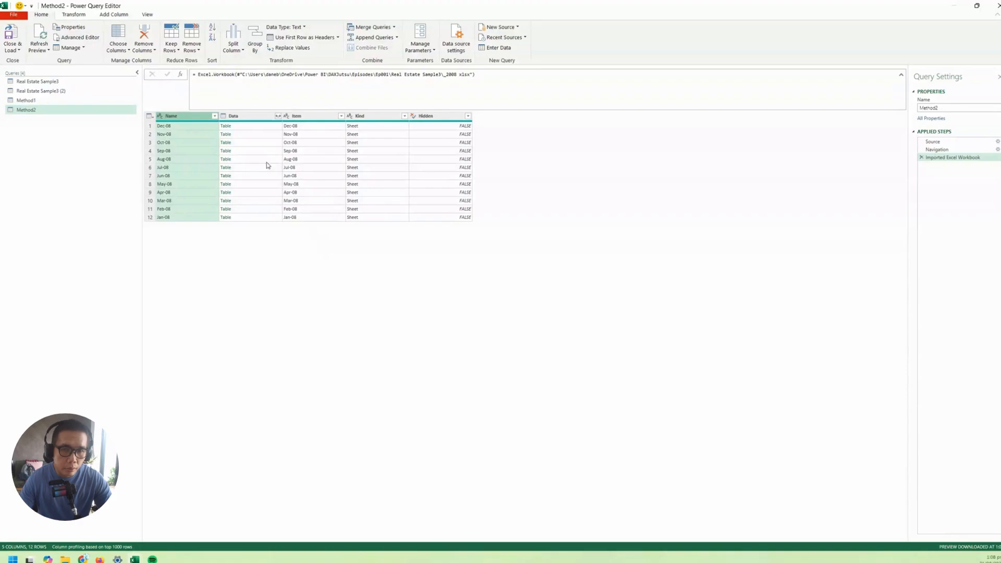
left_click(247, 117)
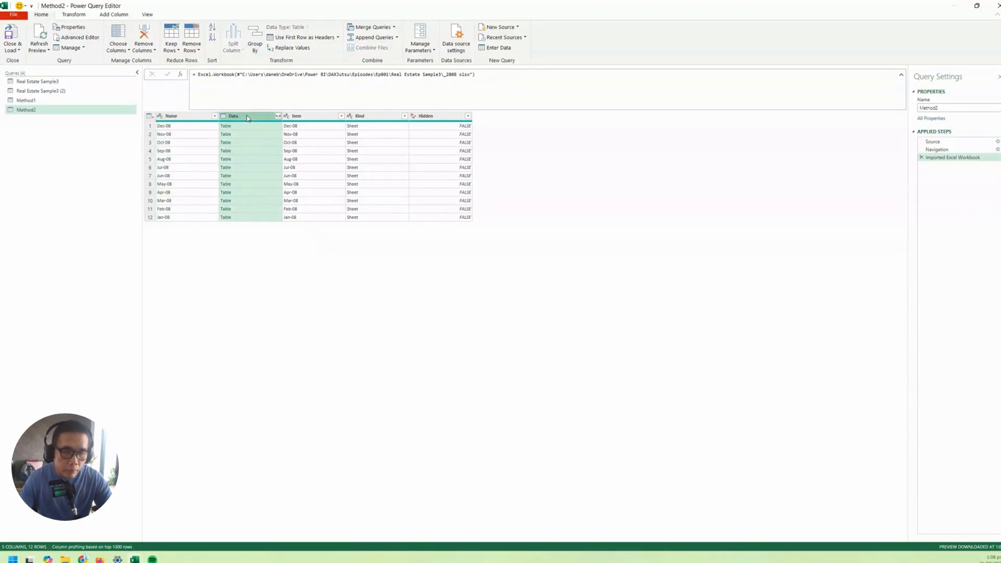
left_click(248, 134)
left_click(255, 151)
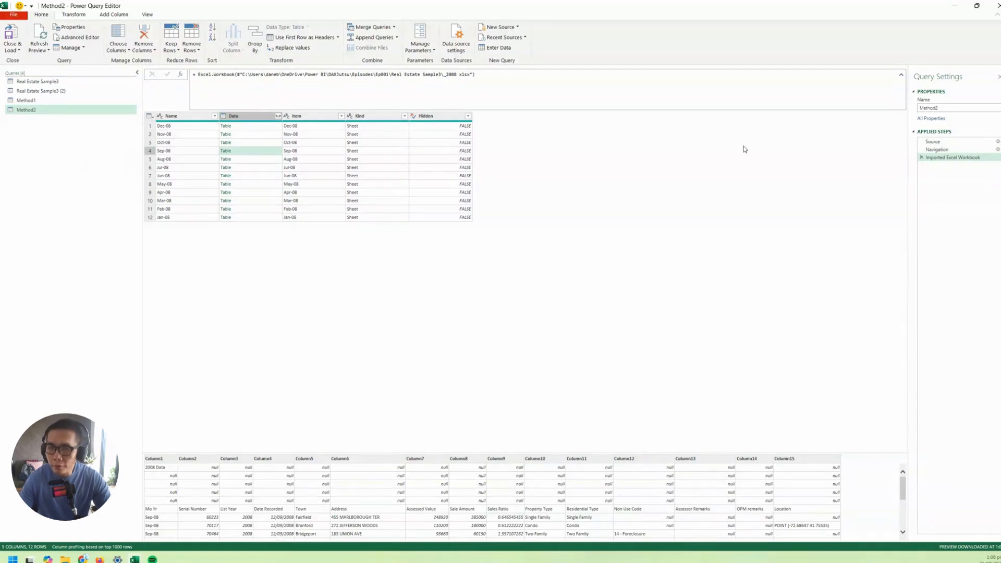
left_click(921, 158)
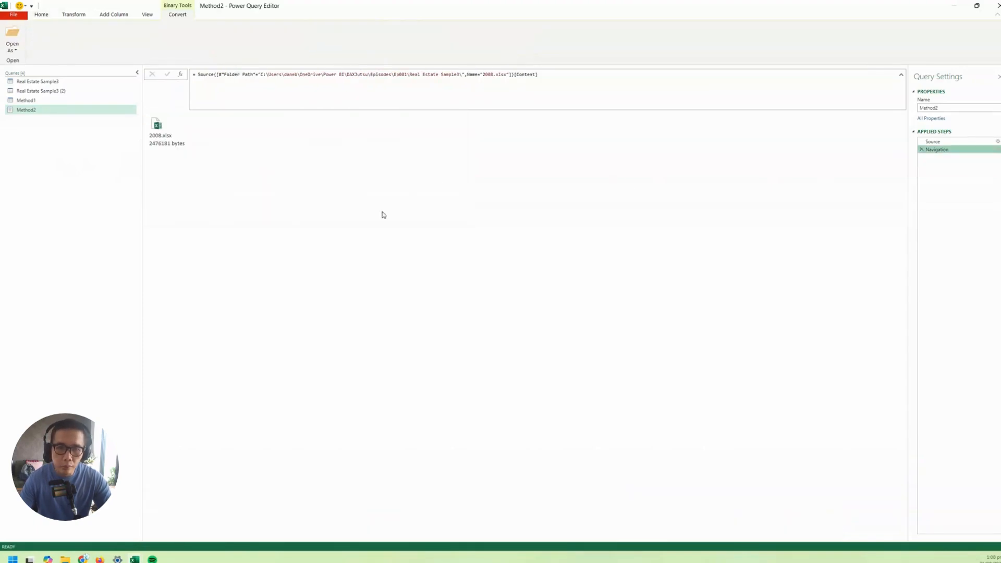
Duplicate the Method1 query.
left_click(39, 101)
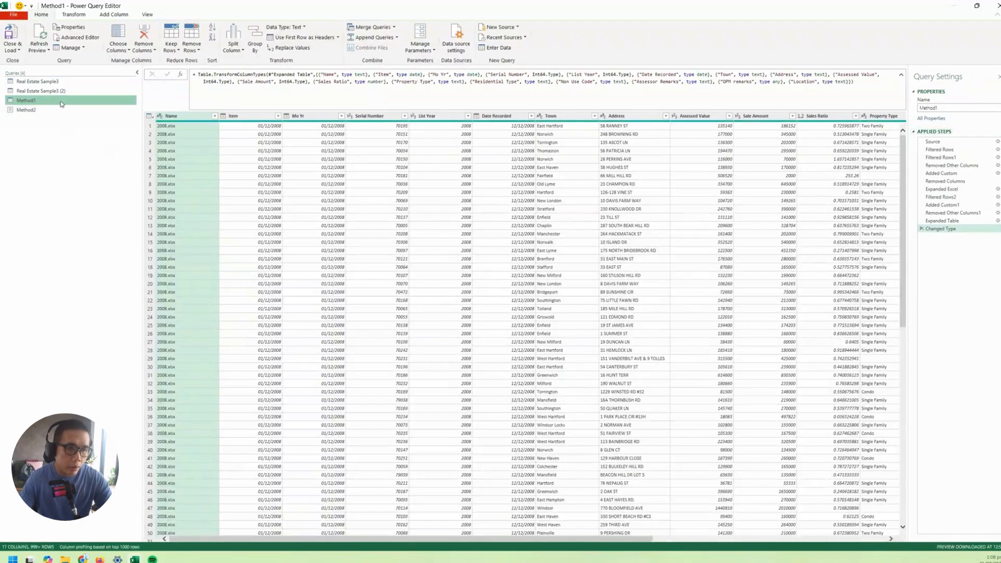
right_click(61, 100)
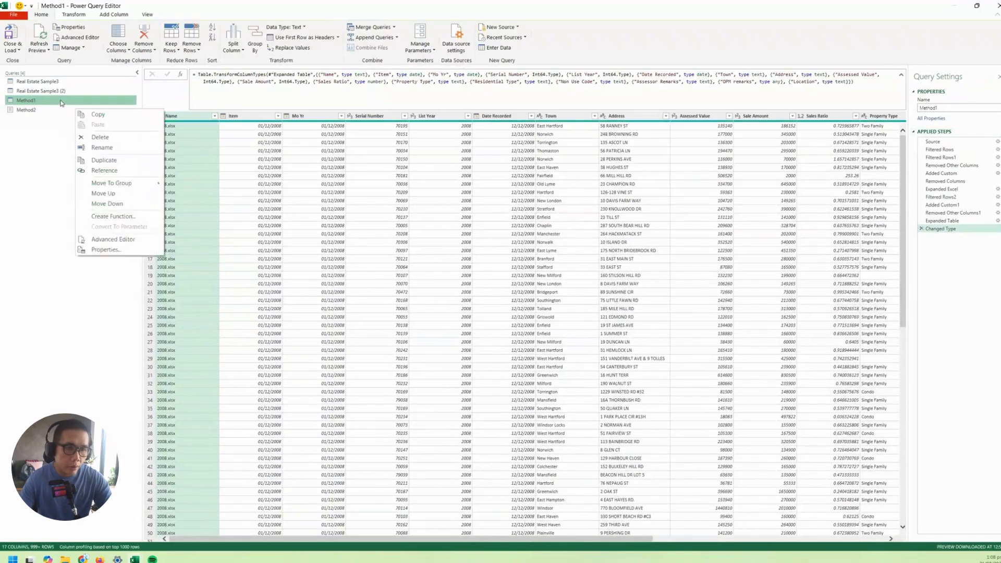
left_click(103, 159)
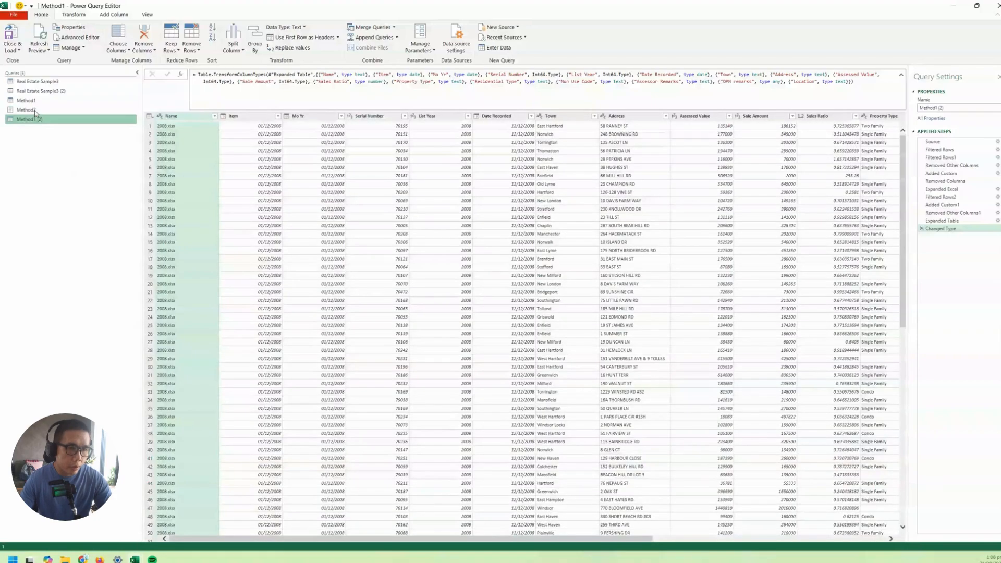
Delete the Method2 query that was copied from Real Estate Sample3 (2).
right_click(34, 111)
left_click(76, 150)
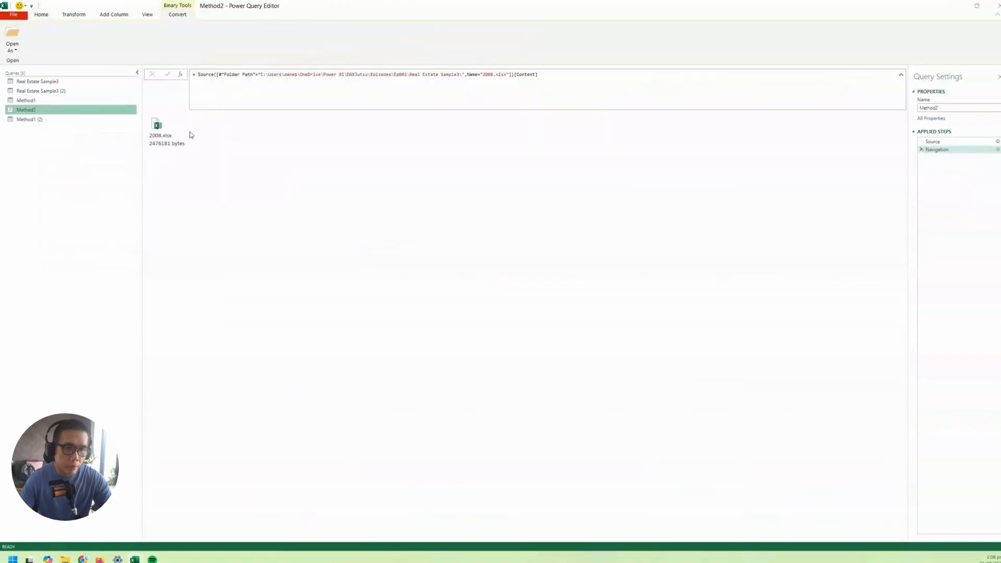
left_click(537, 290)
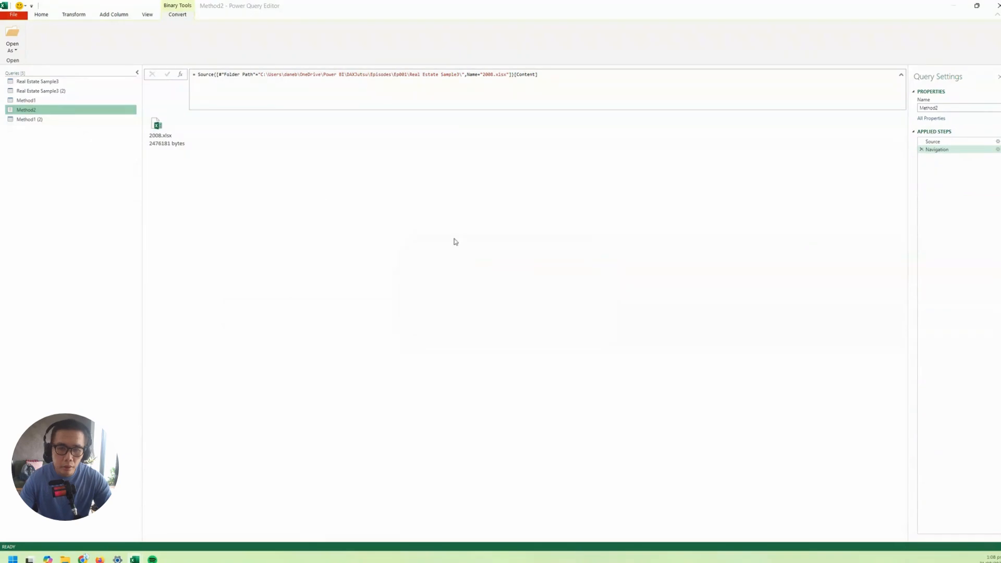
left_click(36, 110)
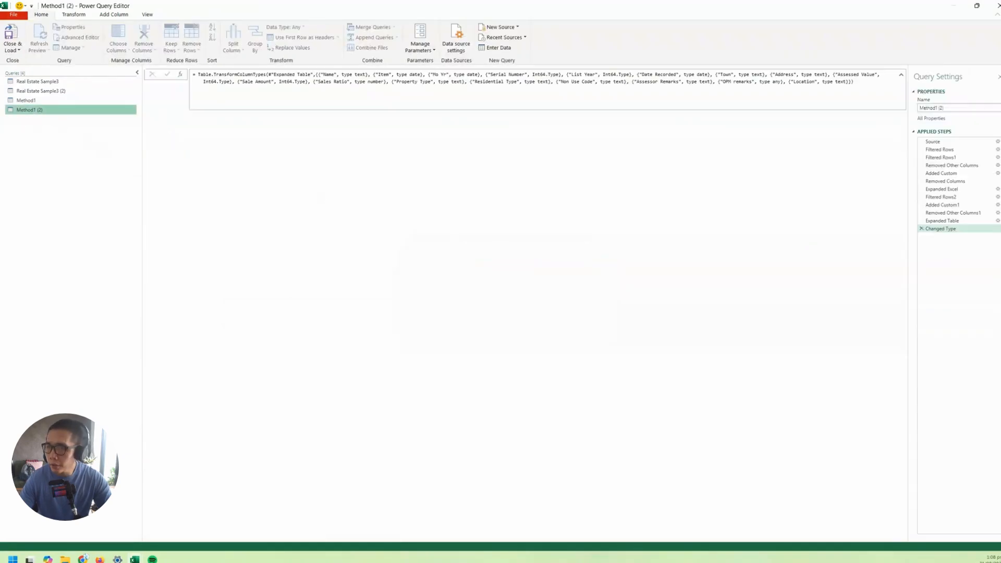
Review the copied query's applied steps and delete Removed Other Columns1 and every step after it, keeping Added Custom1 last.
left_click(957, 174)
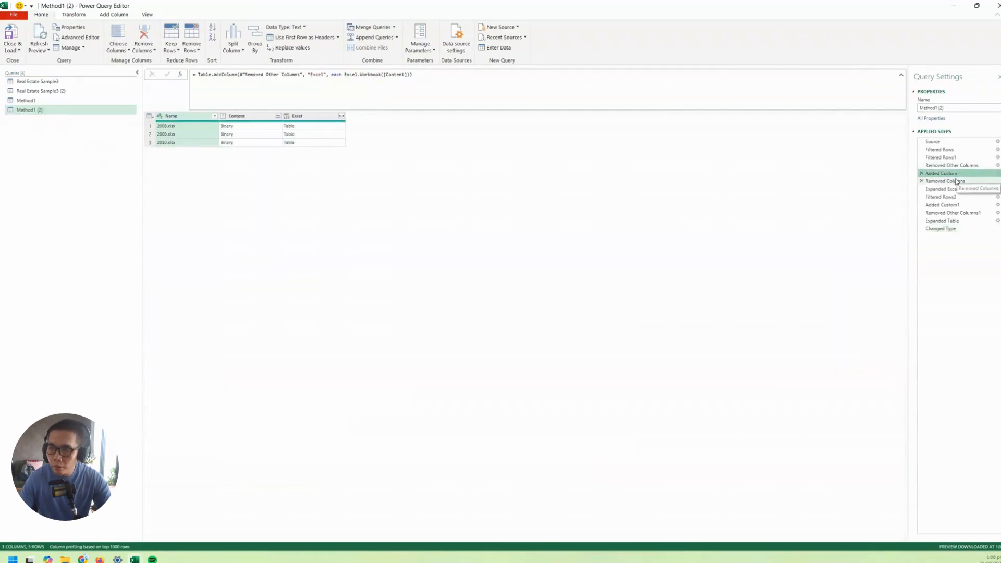
left_click(956, 182)
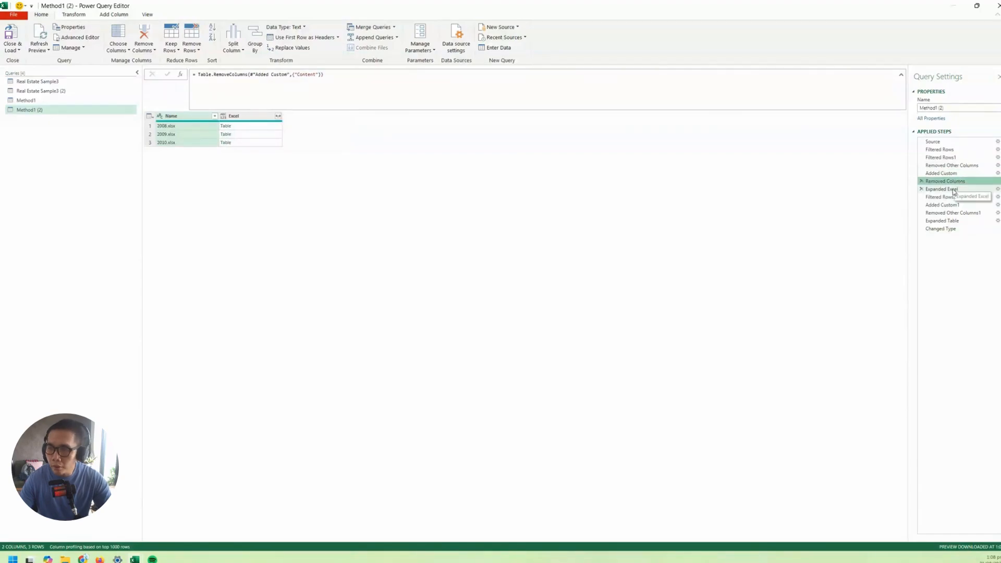
left_click(953, 189)
left_click(949, 198)
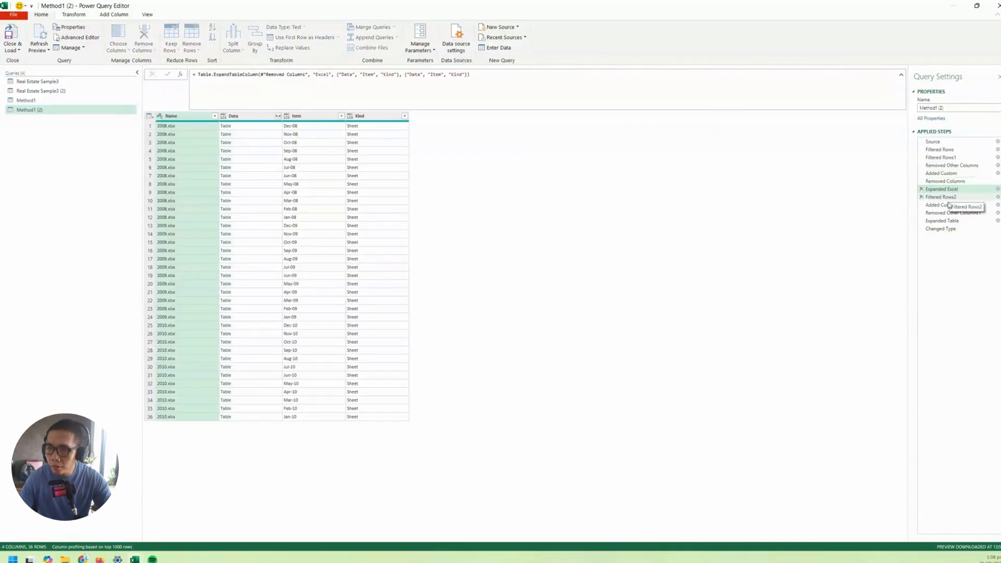
left_click(946, 205)
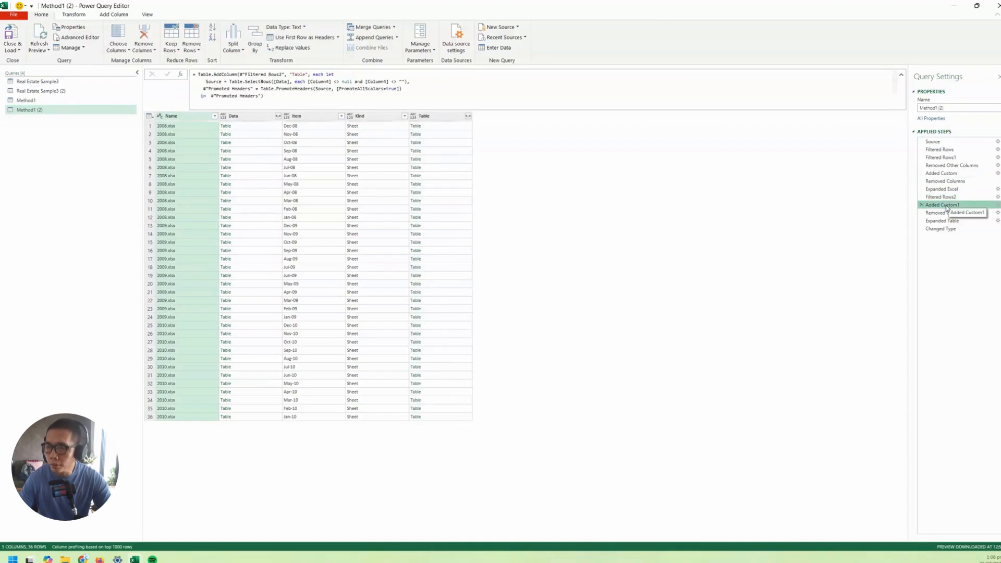
right_click(941, 215)
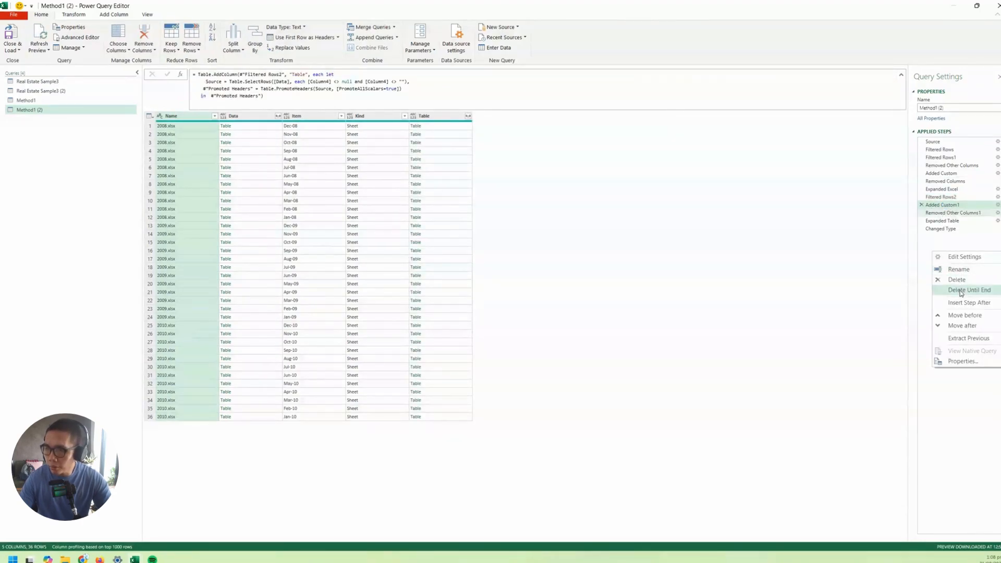
left_click(962, 290)
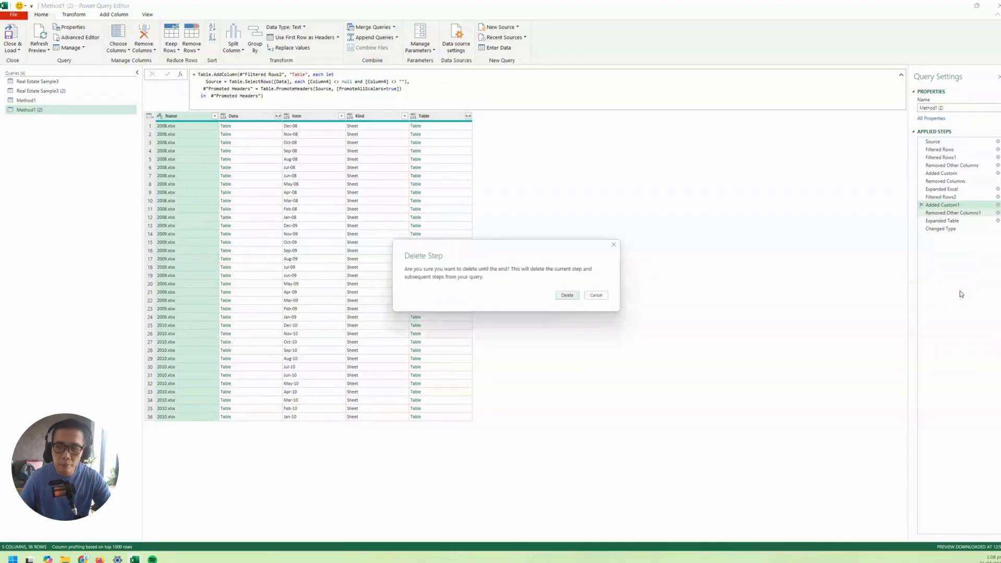
key("Return")
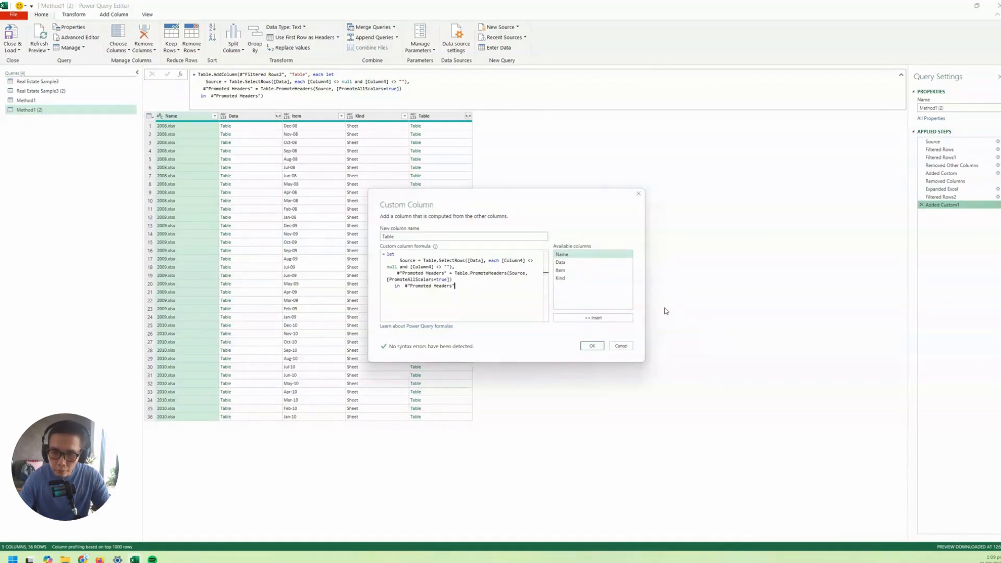
Replace the Table custom column's formula in Added Custom1 with the copied row-skipping query code.
key("ctrl+a")
key("ctrl+v")
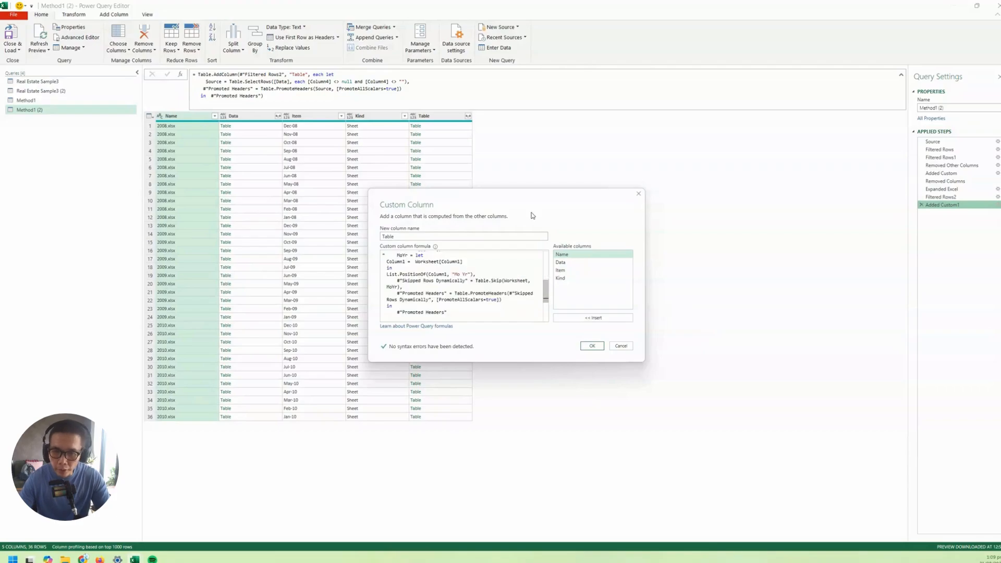
left_click_drag(532, 216, 501, 150)
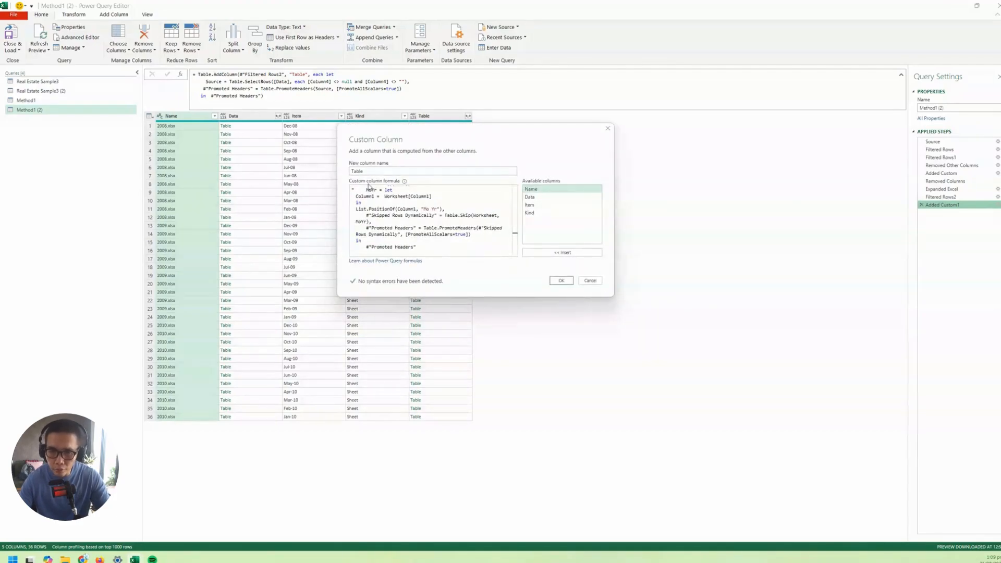
scroll(369, 186, "up", 10)
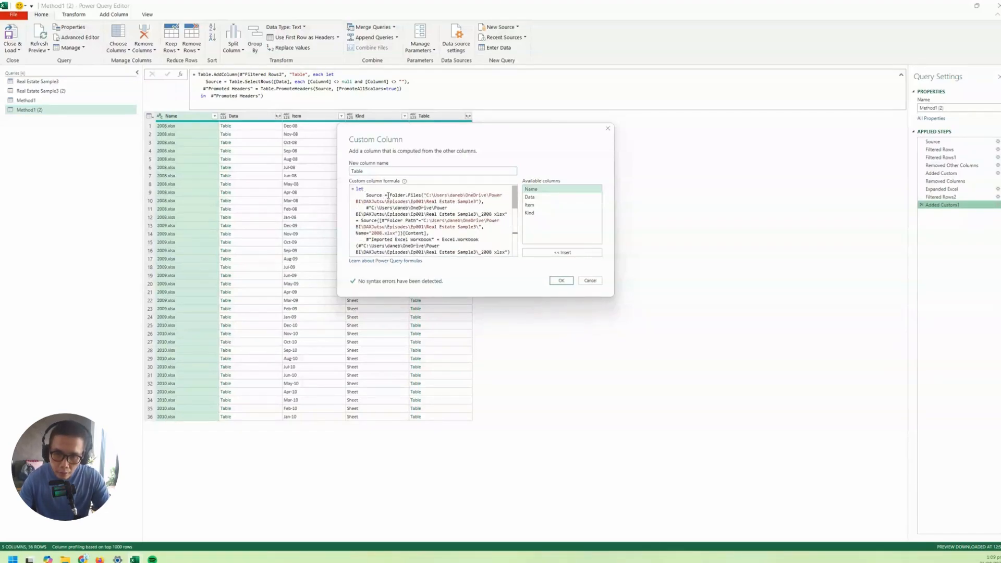
Try to replace the code from Folder.Files through the Worksheet definition with a Source reference to the Data column.
left_click_drag(388, 196, 437, 220)
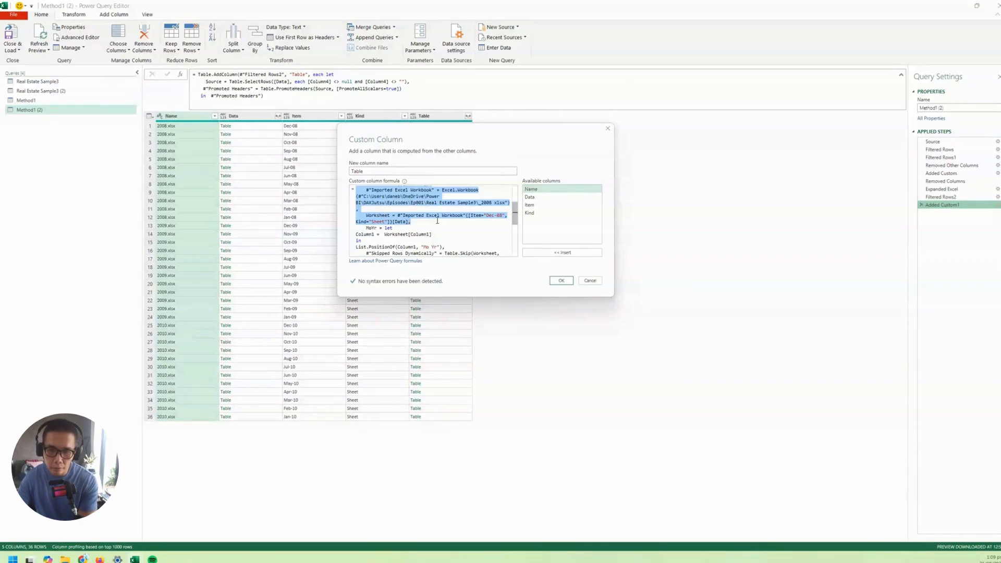
key("Delete")
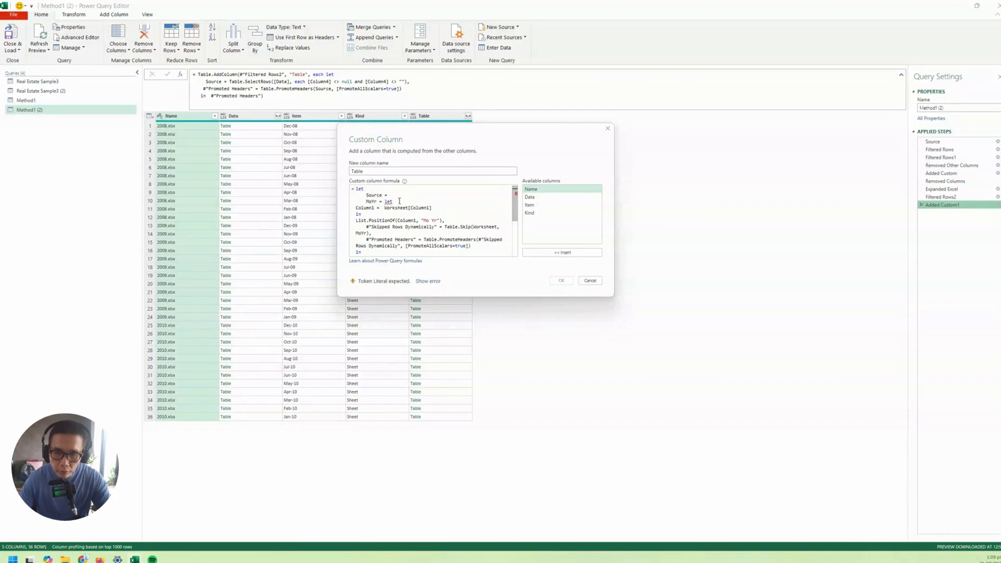
type("[")
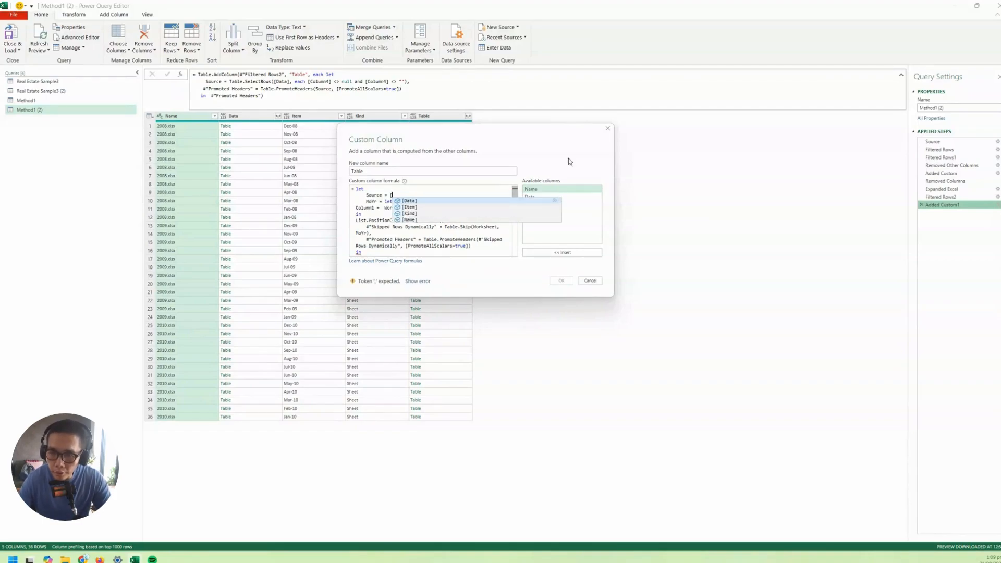
double_click(537, 197)
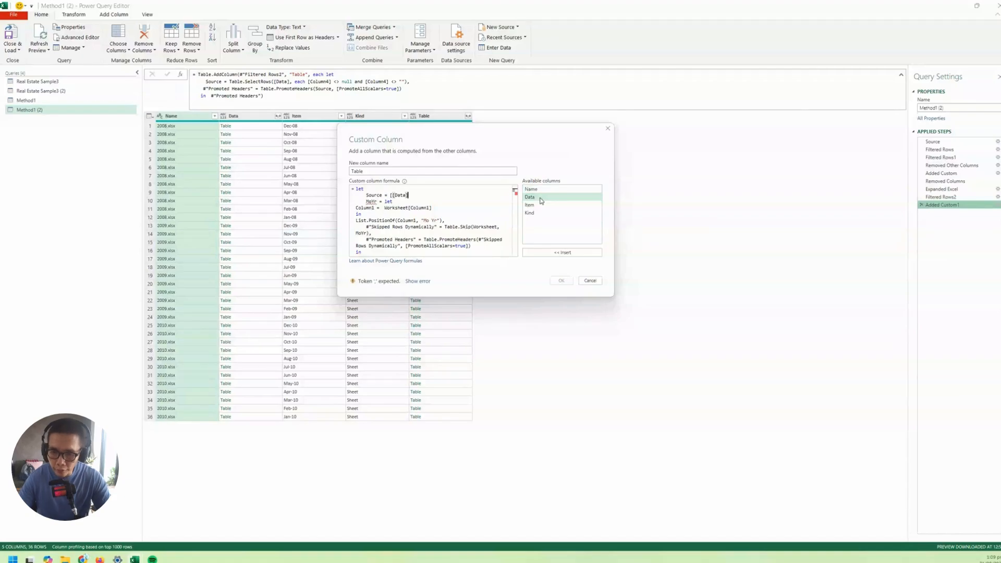
type(",")
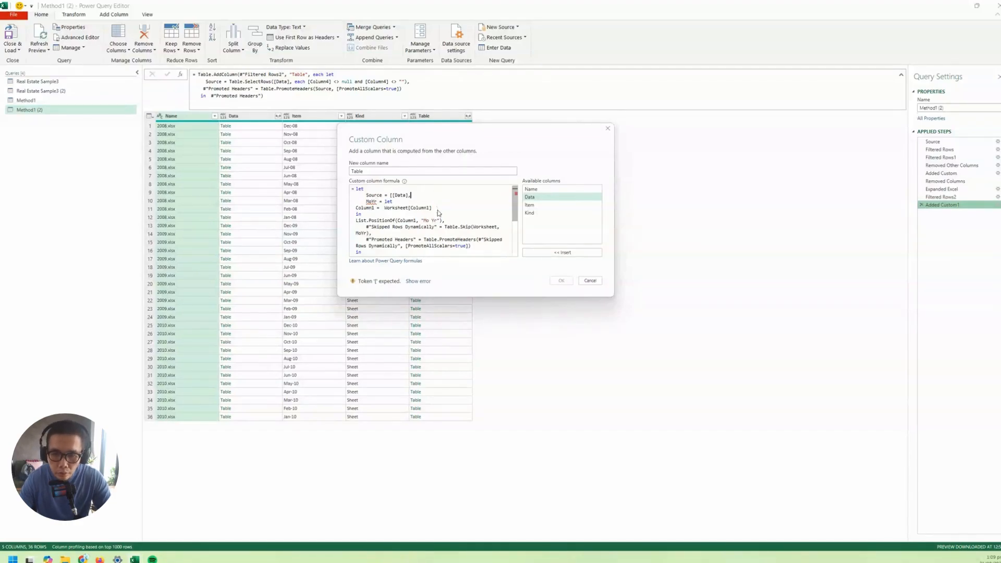
Check the rest of the formula and delete its Source line.
scroll(437, 211, "down", 5)
scroll(437, 211, "up", 2)
scroll(437, 211, "up", 1)
scroll(438, 210, "down", 2)
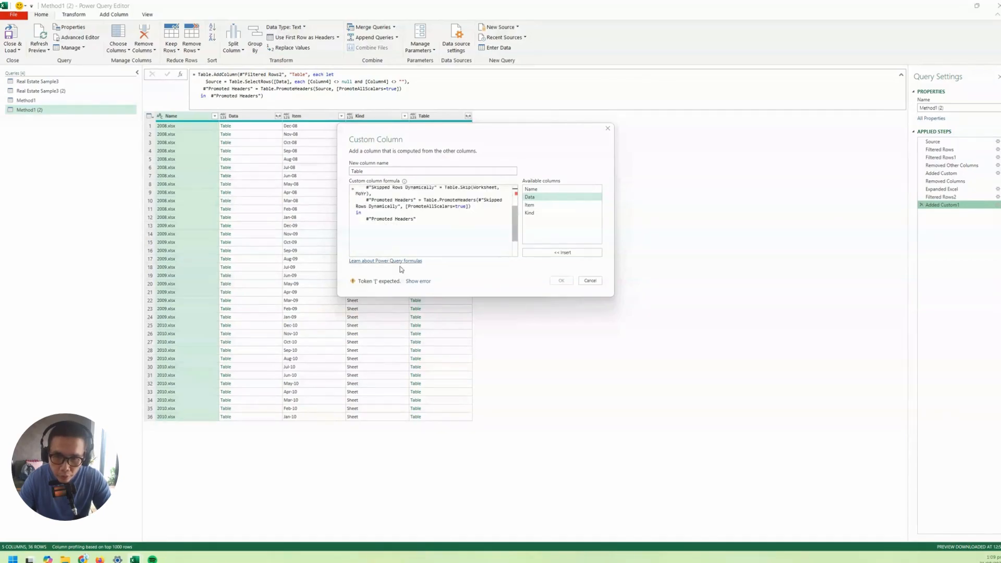
scroll(465, 203, "up", 2)
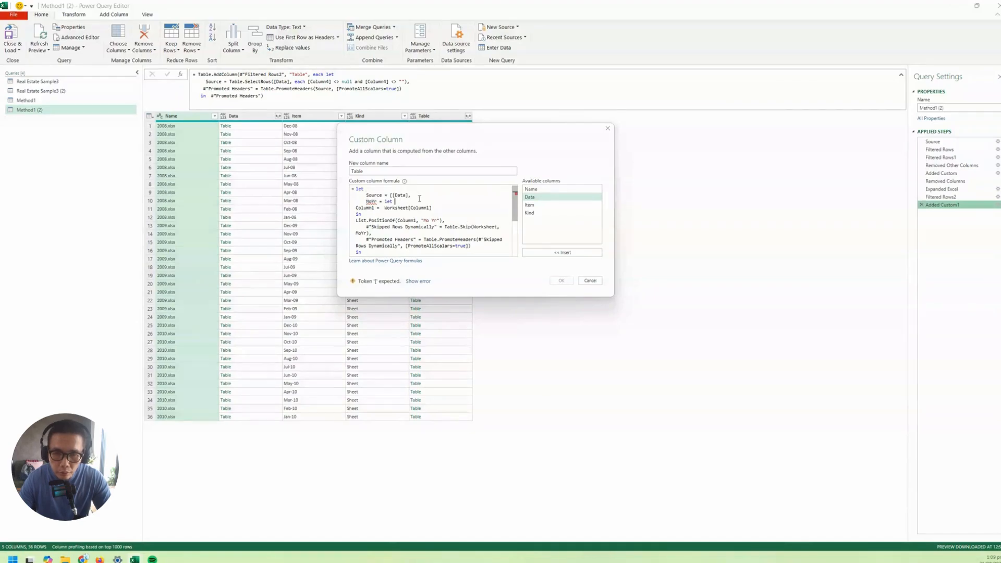
left_click_drag(419, 199, 356, 196)
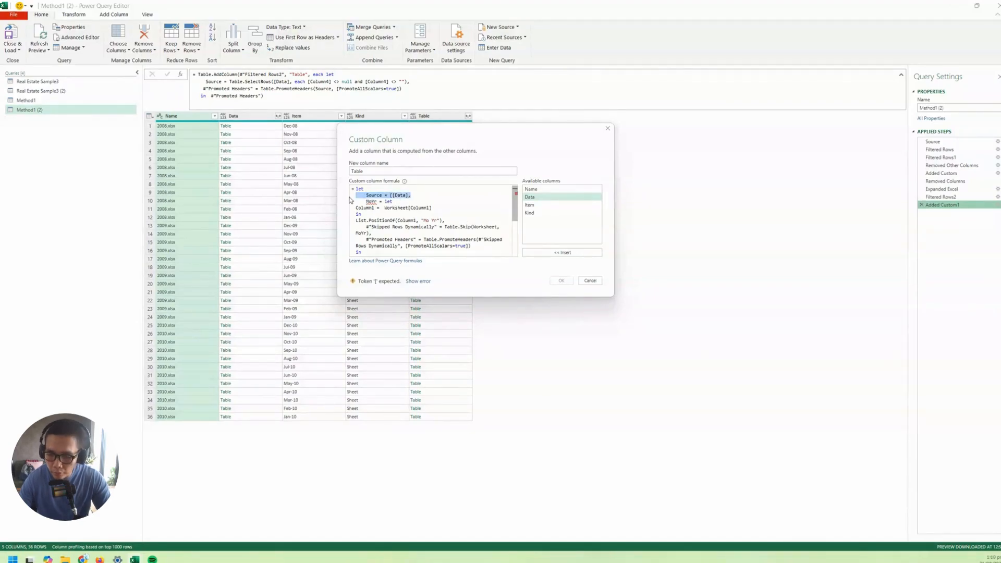
key("BackSpace")
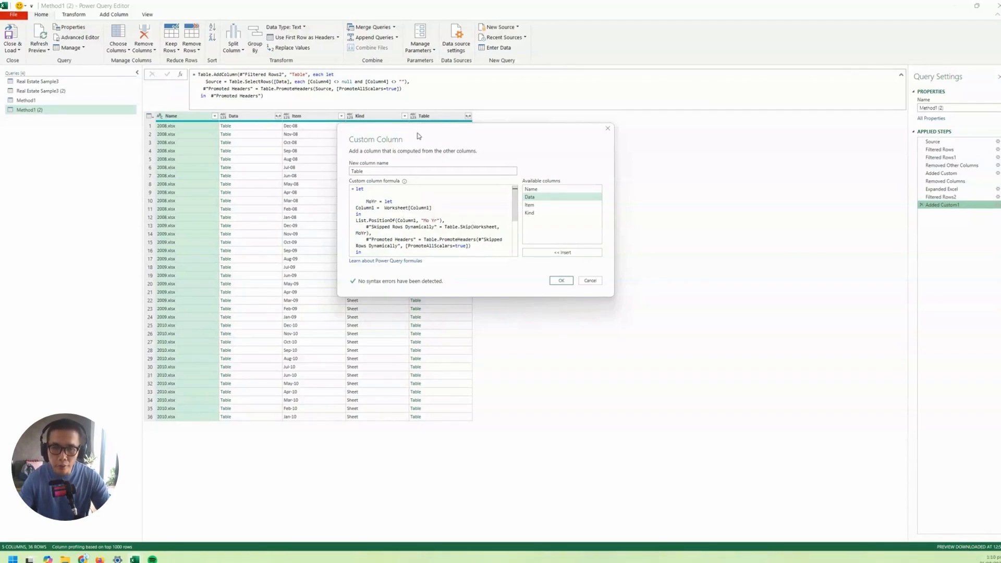
Try restarting the formula with let Source = [Data], and undo the inserted Data reference.
left_click_drag(418, 136, 429, 202)
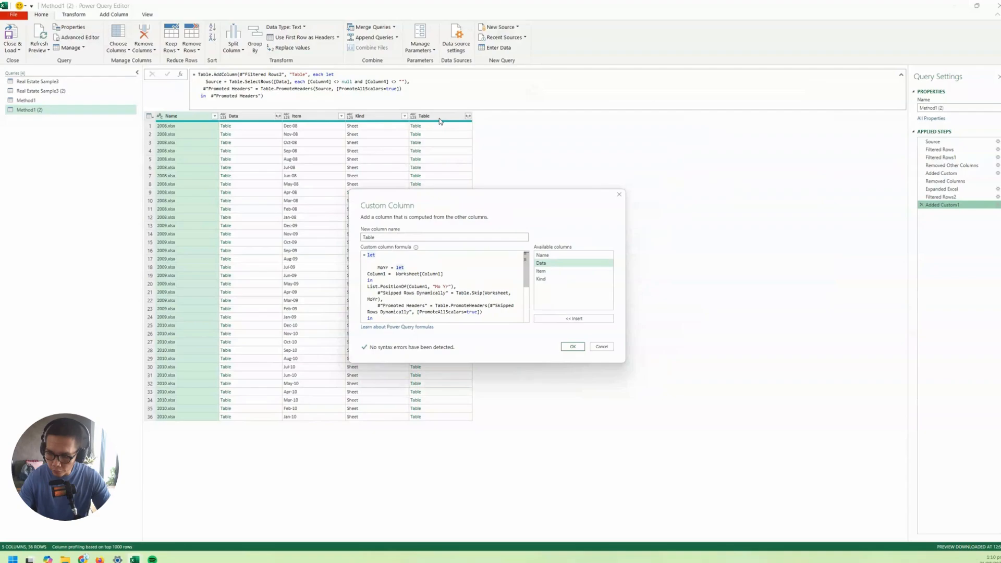
key("Return")
key("BackSpace")
key("BackSpace")
key("BackSpace")
key("BackSpace")
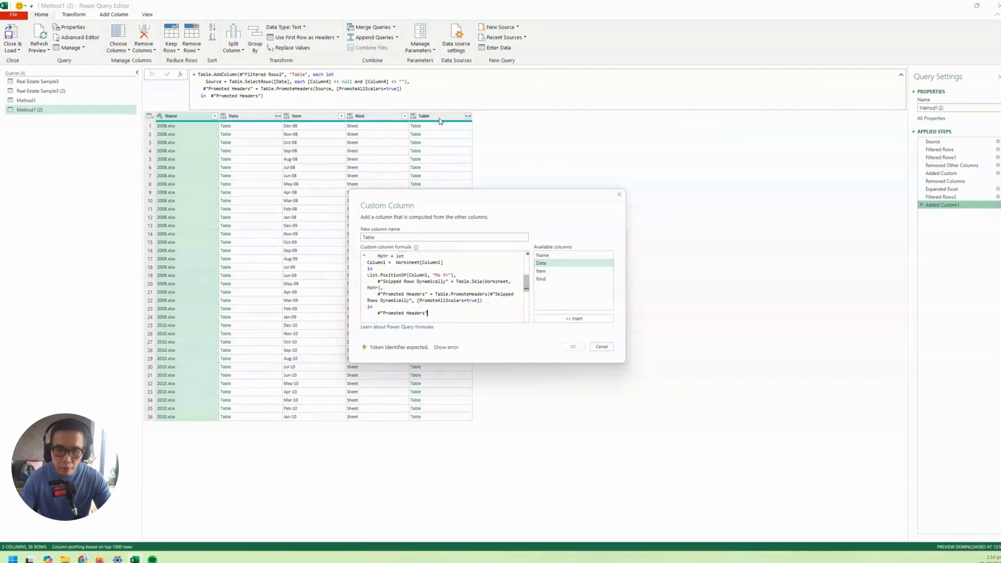
key("Return")
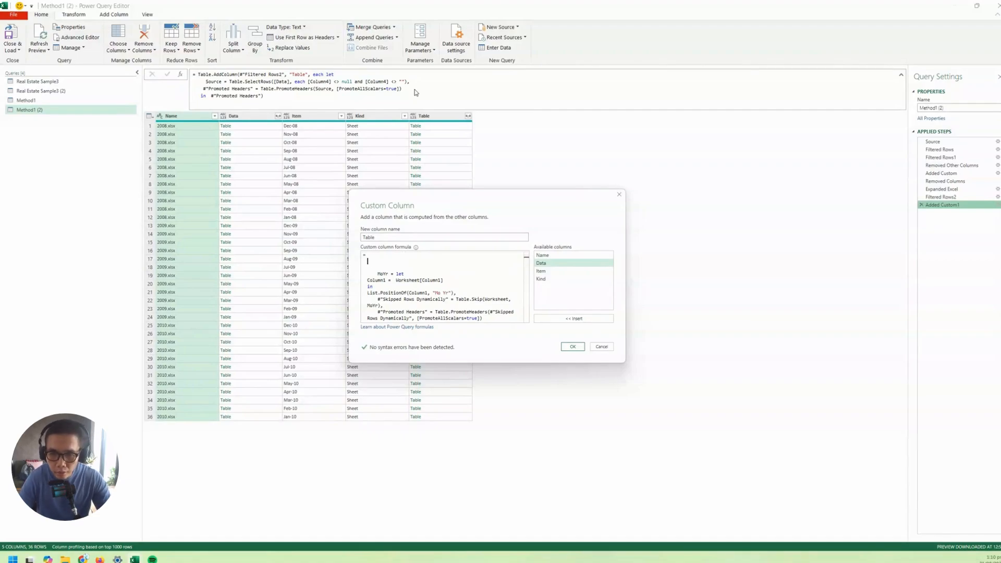
type("let ")
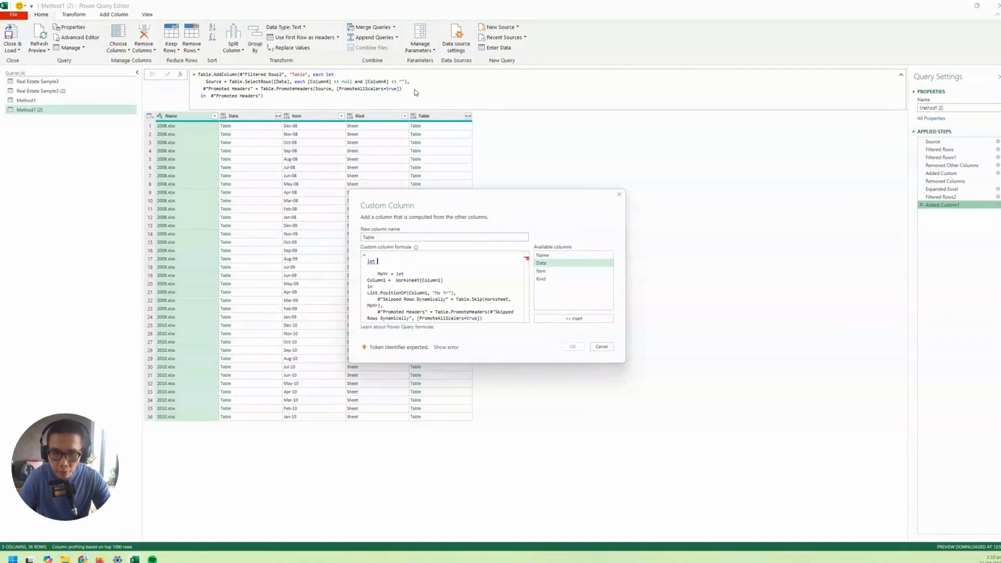
type("Source =")
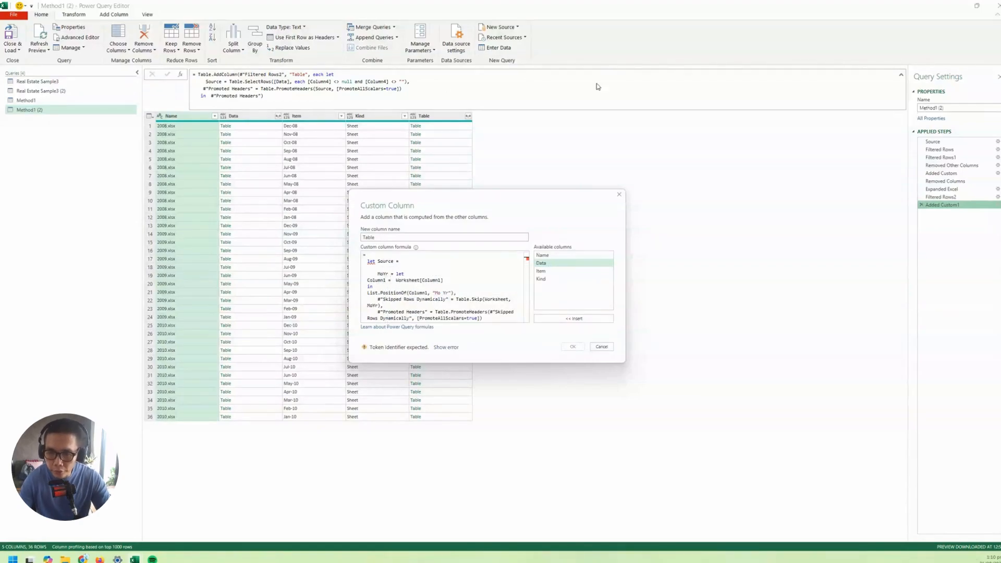
double_click(542, 264)
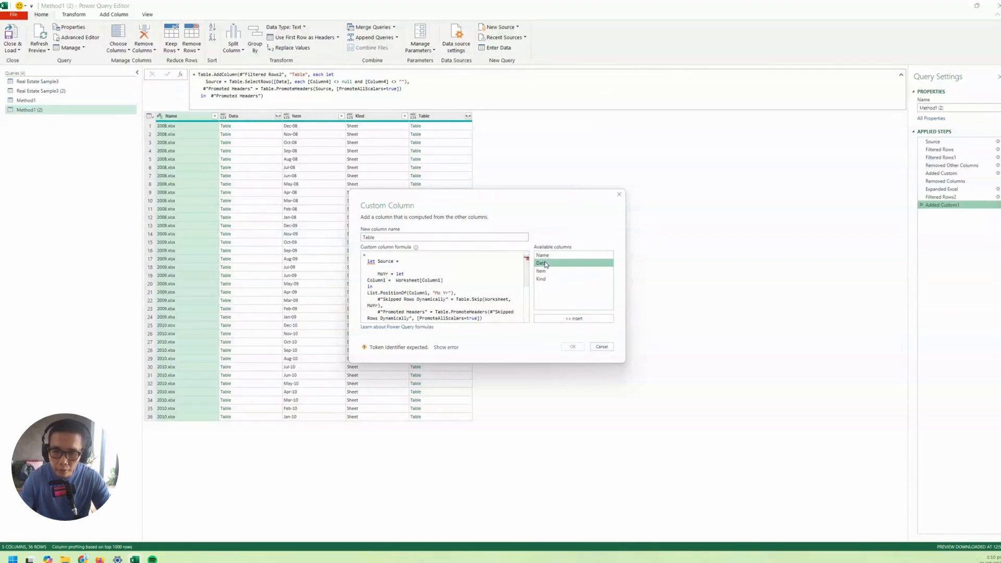
type(",")
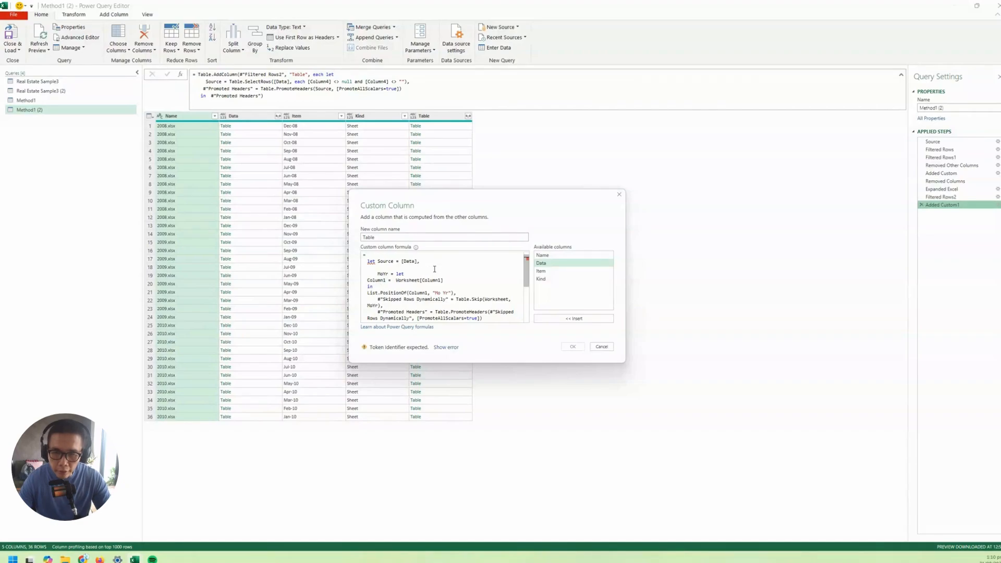
key("ctrl+z")
key("ctrl+z")
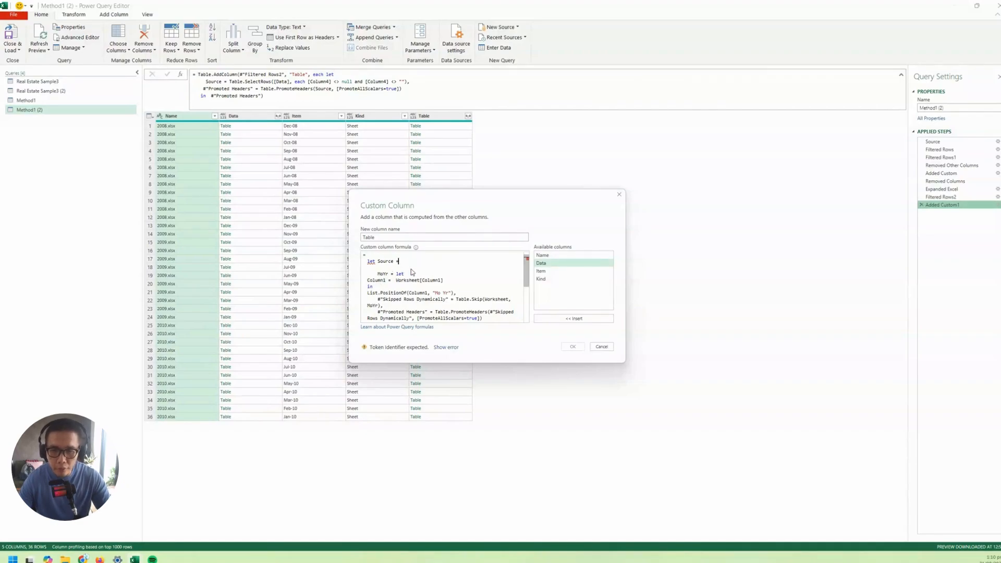
Paste the full query code over the formula again and delete the definitions from Source through Imported Excel Workbook.
key("ctrl+a")
key("ctrl+v")
scroll(417, 276, "up", 5)
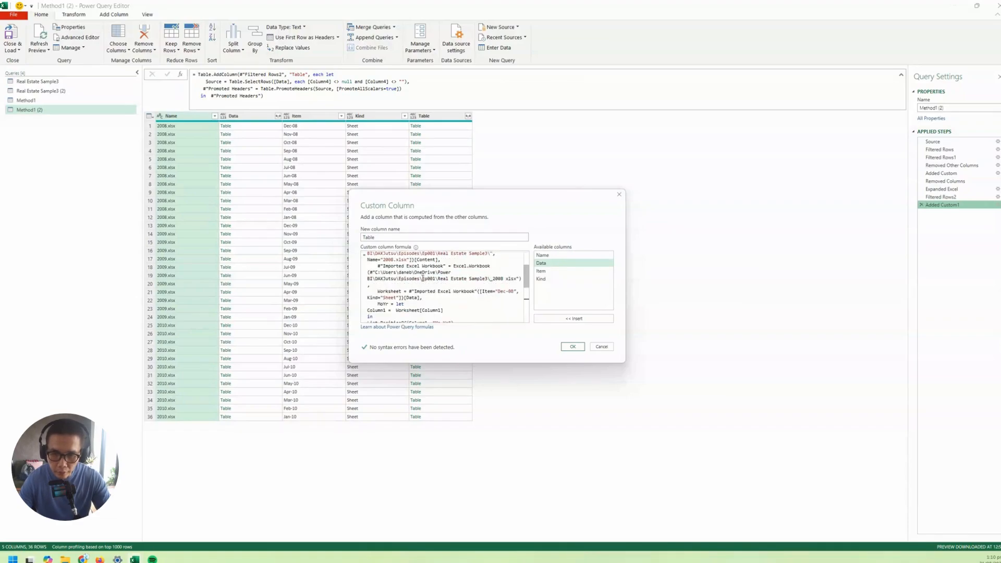
left_click_drag(370, 285, 368, 260)
key("Delete")
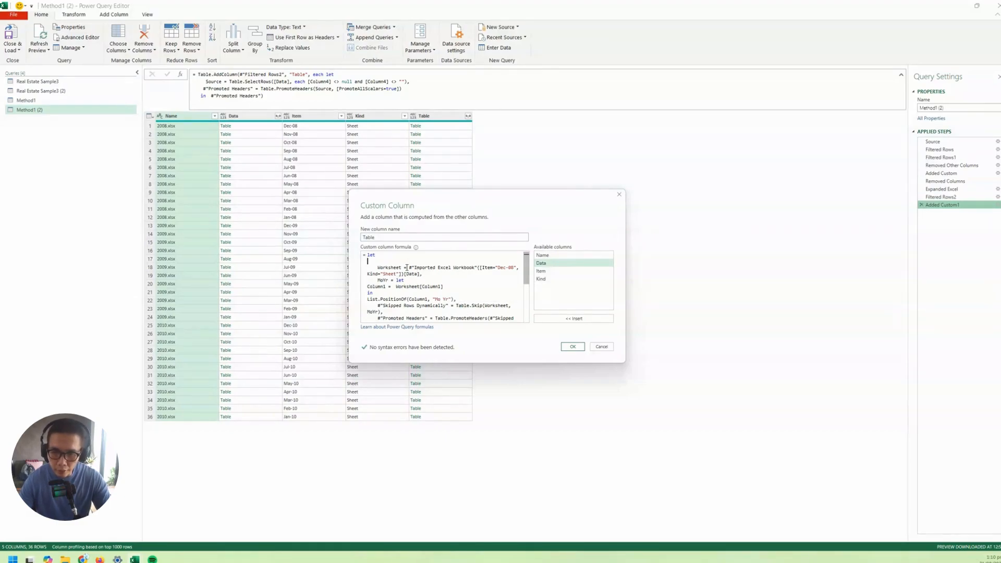
Set the Worksheet variable to [Data] by removing its Imported Excel Workbook lookup, and remove the empty line after let.
left_click_drag(407, 268, 402, 274)
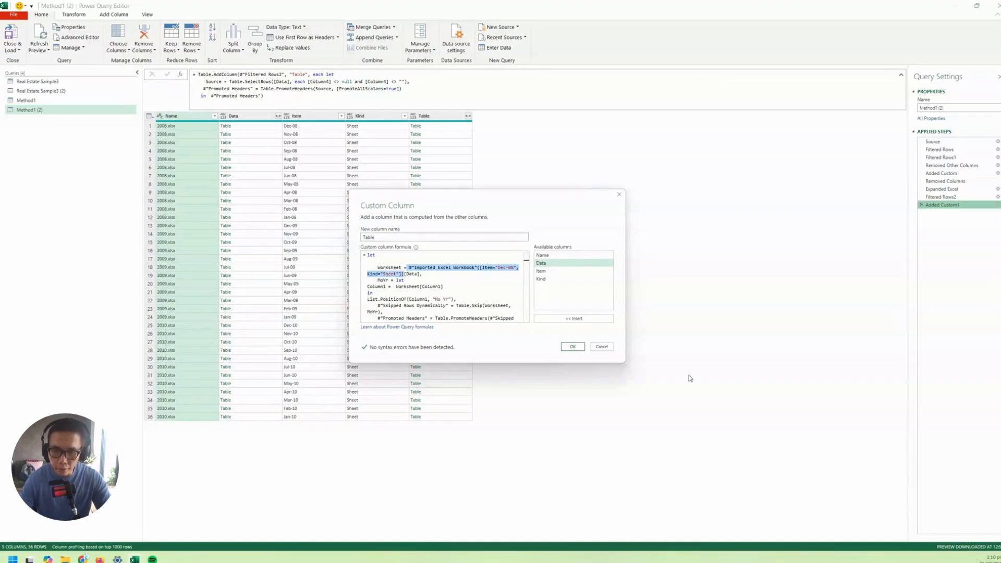
key("BackSpace")
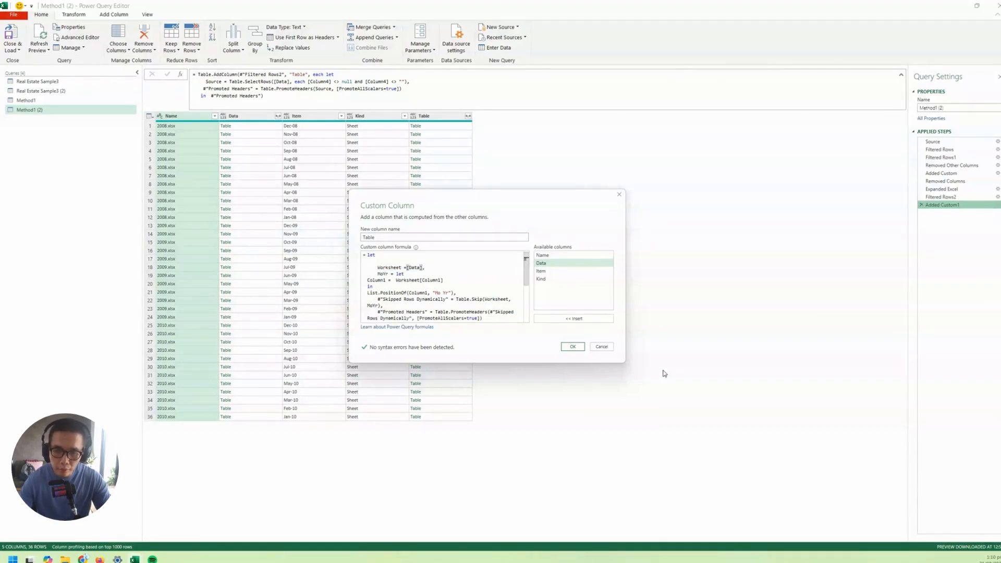
left_click(394, 261)
key("Delete")
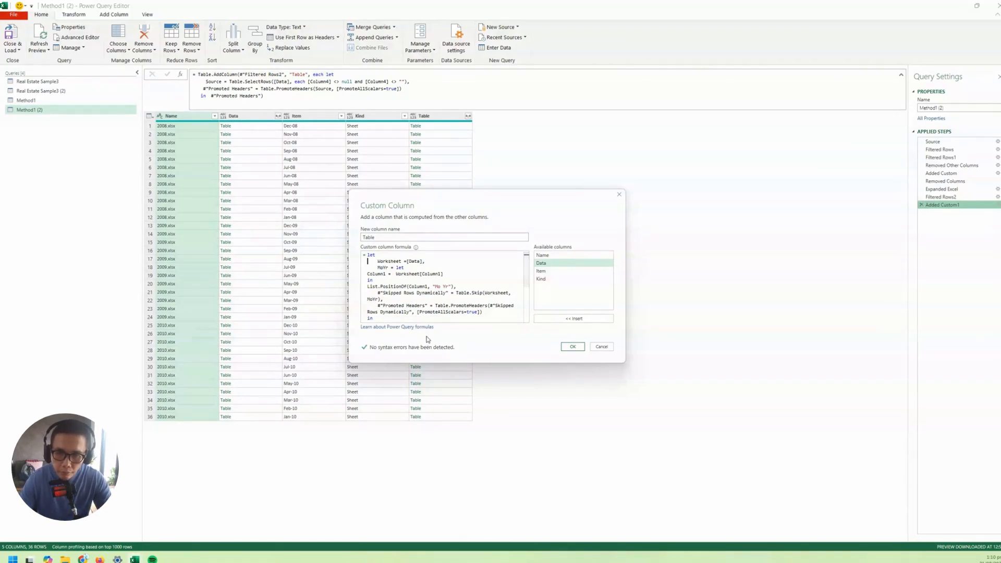
Check where Worksheet is used, apply the Table custom column formula and preview the Dec-08 sheet's nested table.
double_click(394, 261)
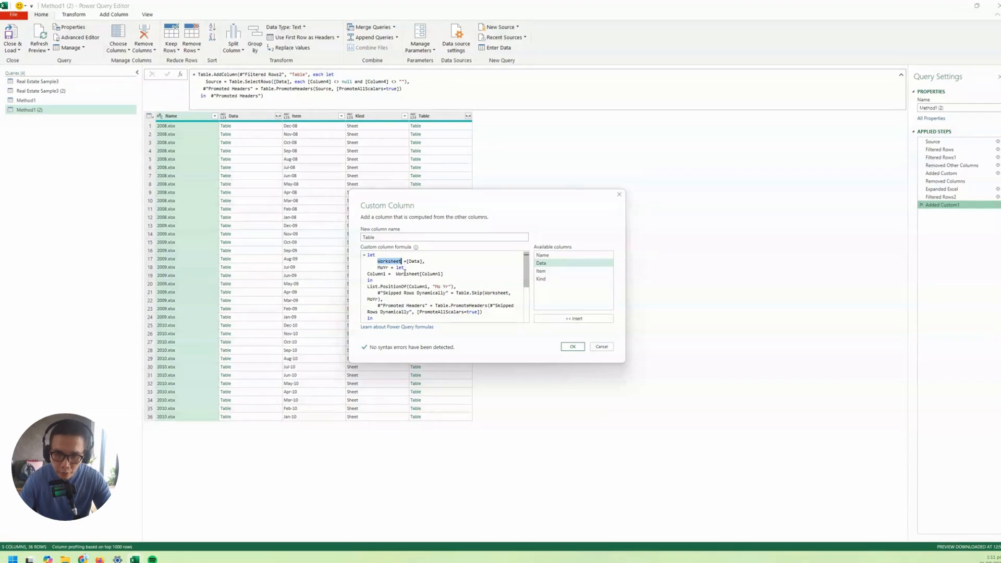
scroll(443, 282, "down", 3)
scroll(443, 282, "up", 3)
left_click(487, 262)
left_click(573, 347)
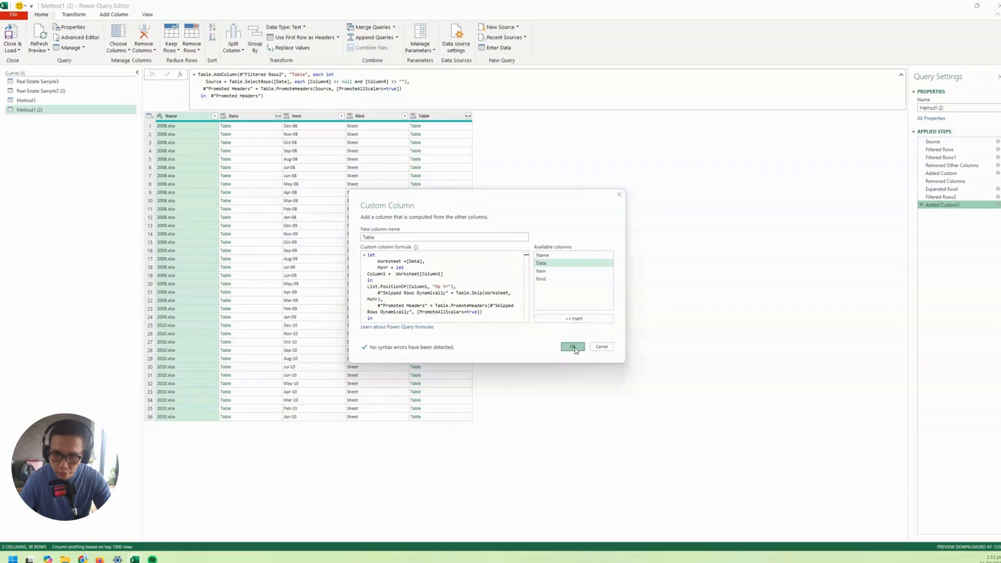
left_click(442, 127)
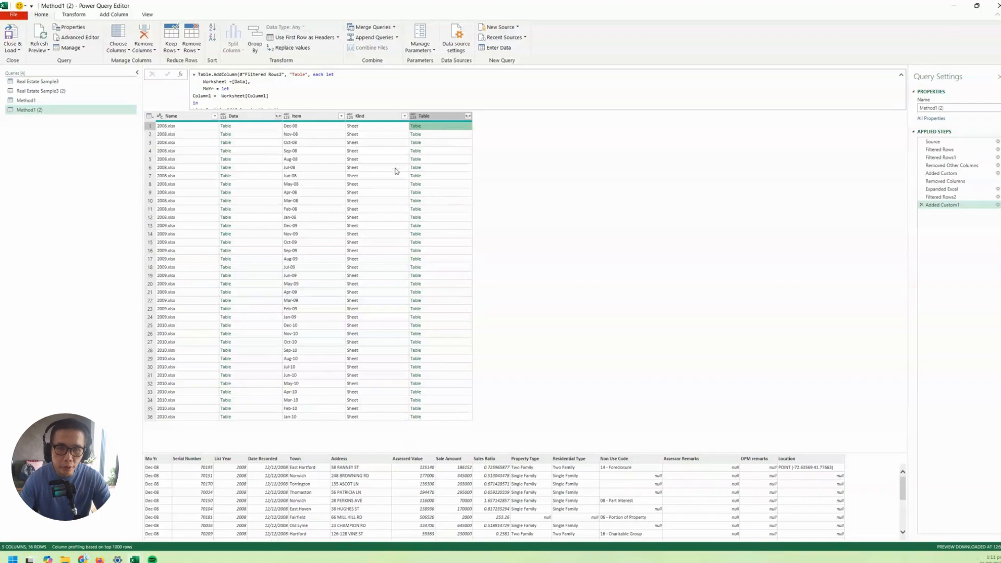
Keep only the Name and Table columns and remove all other columns.
left_click(186, 119)
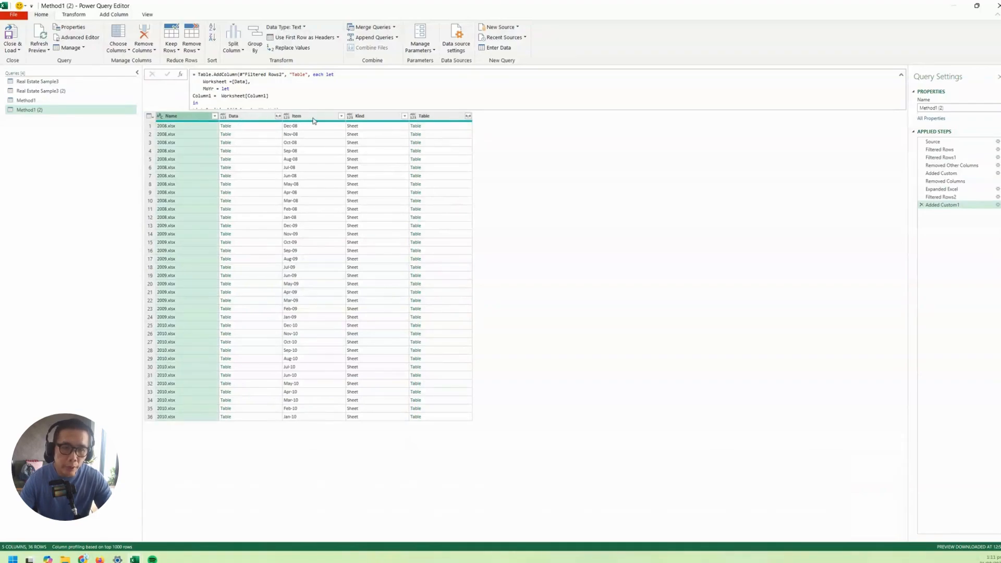
left_click(259, 116, "ctrl")
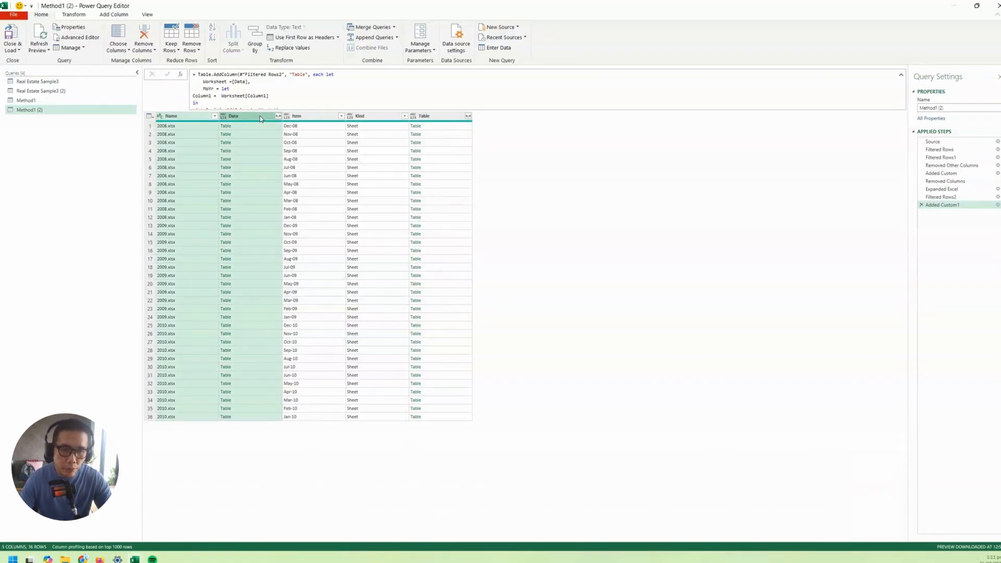
left_click(181, 119)
left_click(435, 118, "ctrl")
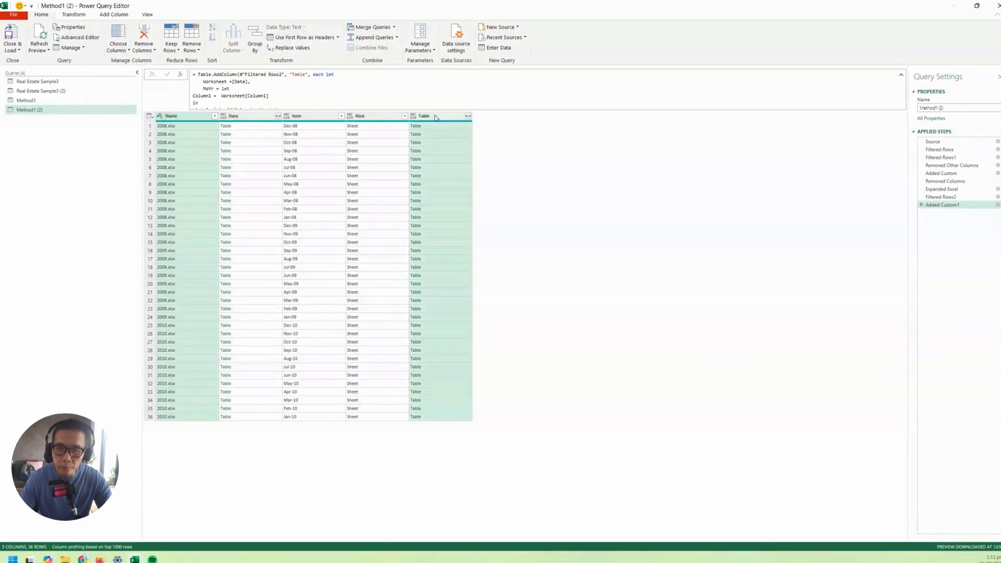
right_click(544, 129)
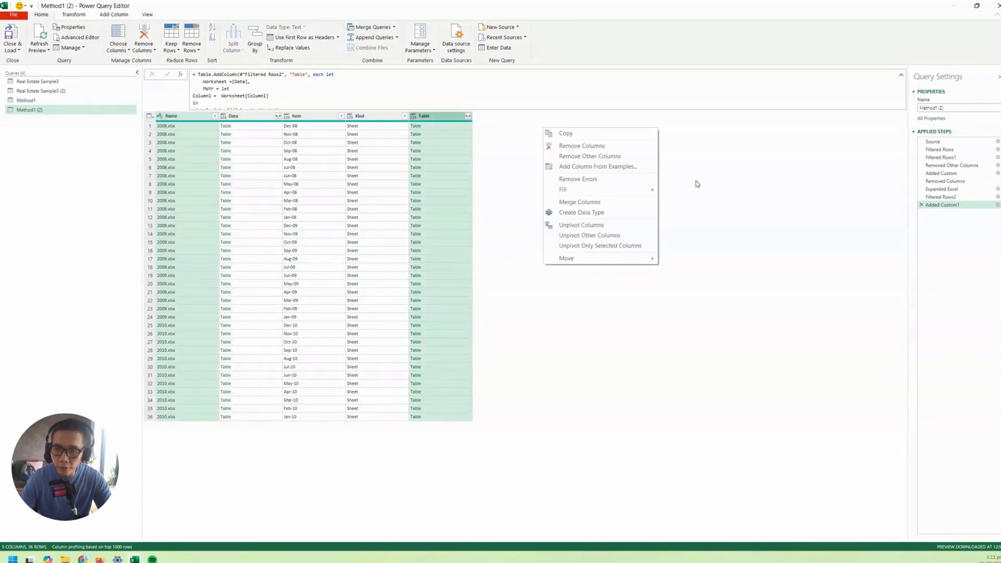
left_click(619, 156)
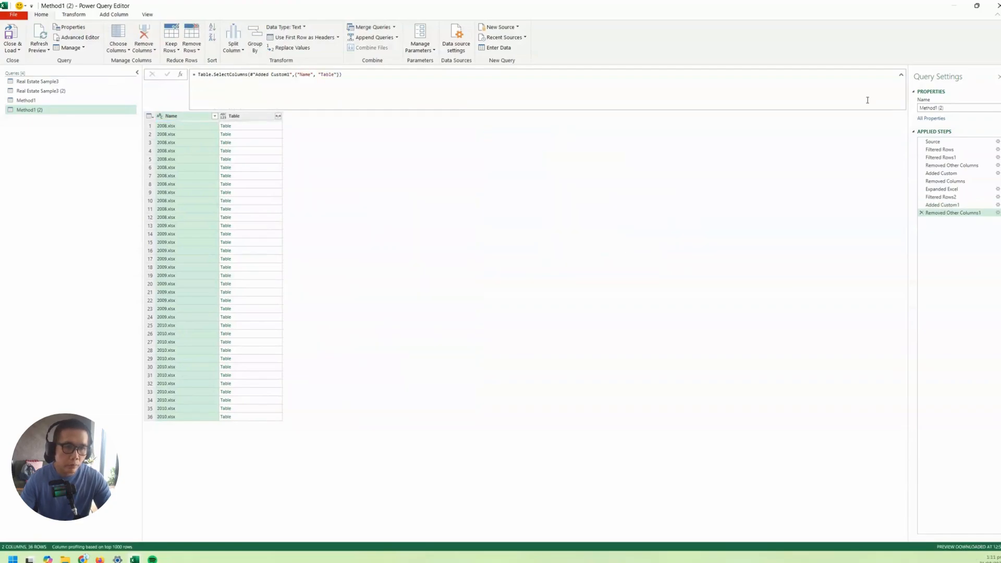
Rename the Method1 (2) query as Method2.
left_click(935, 109)
type("Method2")
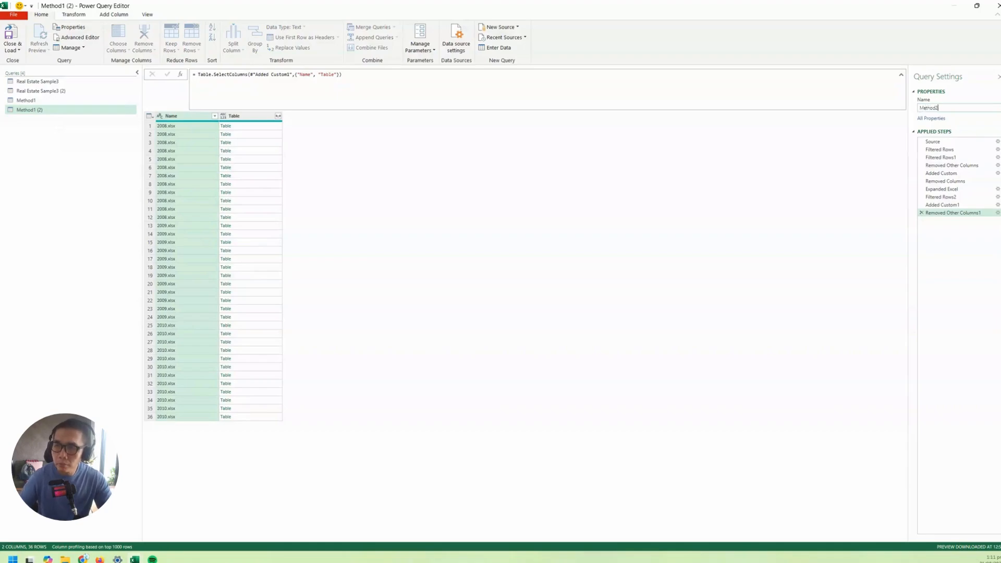
key("Return")
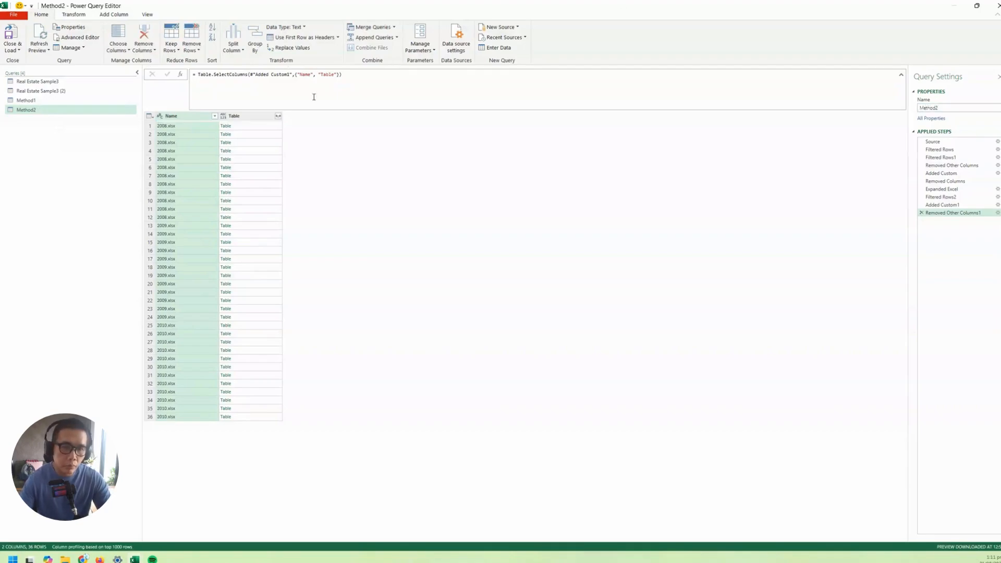
Expand the Table column into all its fields without a name prefix, and detect the data types of all columns.
left_click(278, 115)
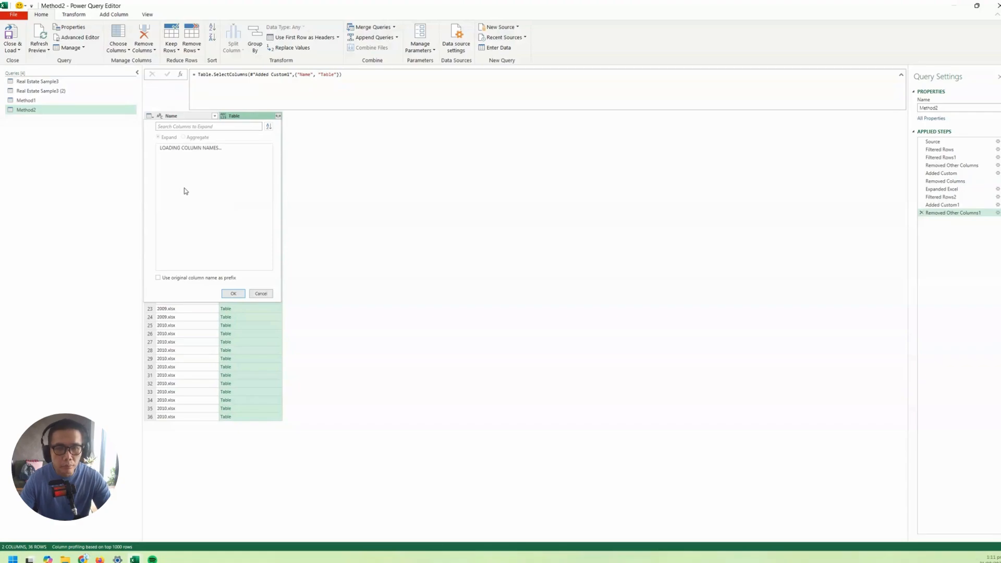
left_click(232, 305)
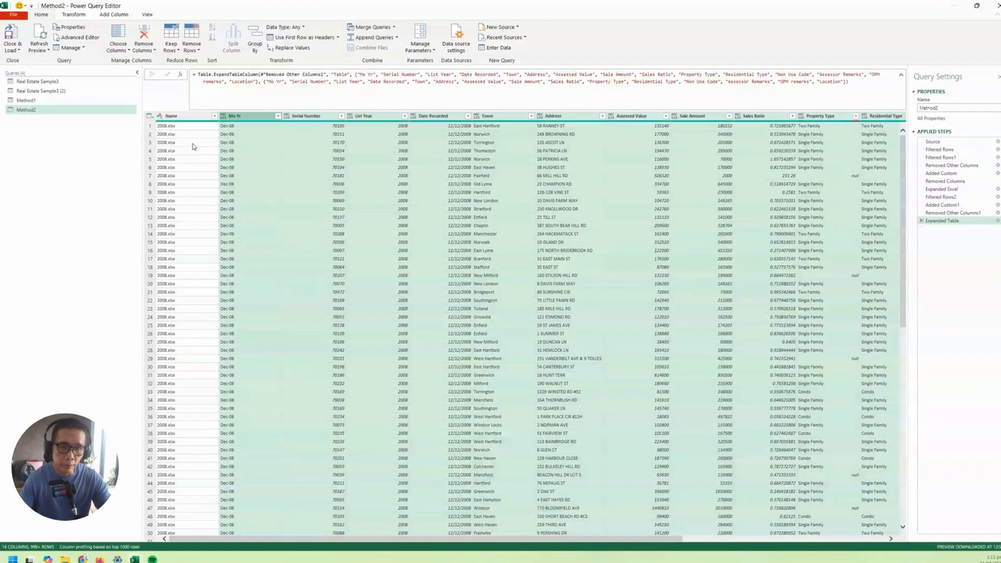
left_click(308, 167)
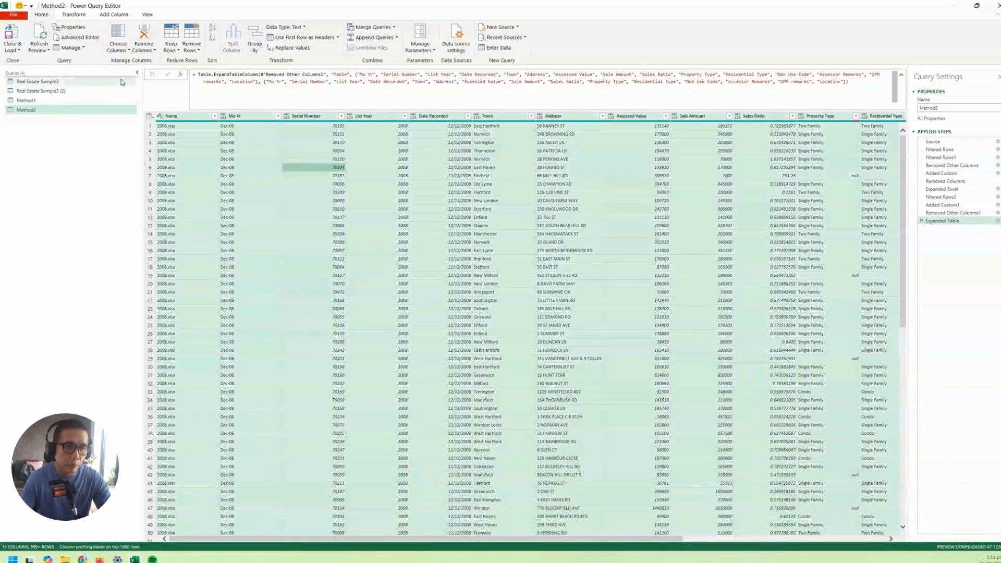
left_click(74, 14)
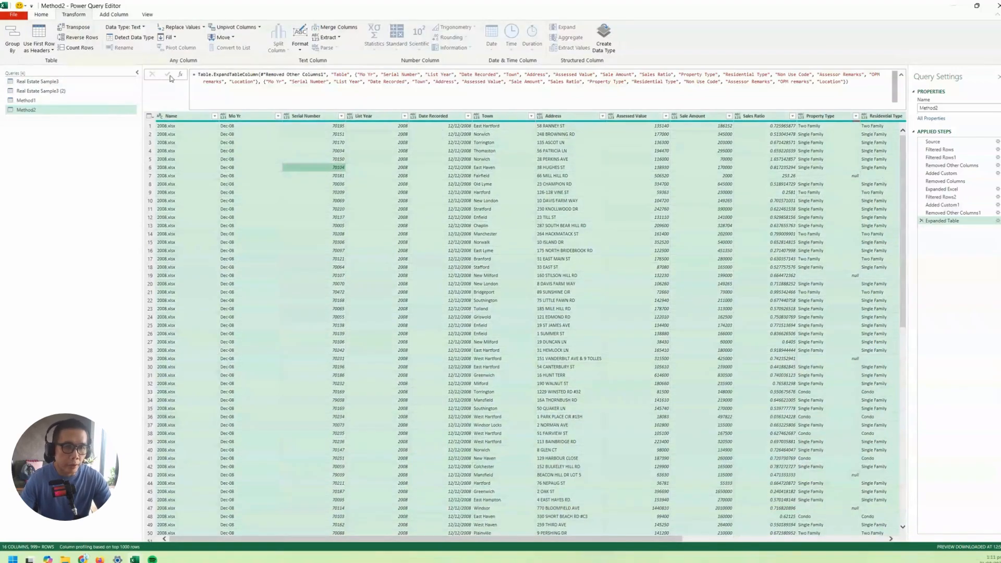
left_click(145, 40)
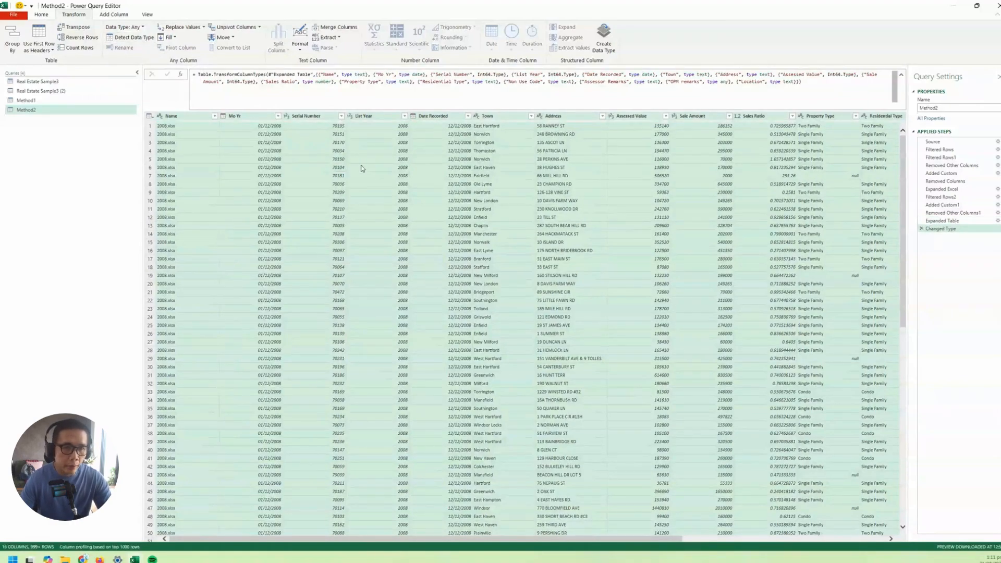
Set the data type of the OPM remarks column in Method2 to Text.
left_click_drag(591, 539, 817, 532)
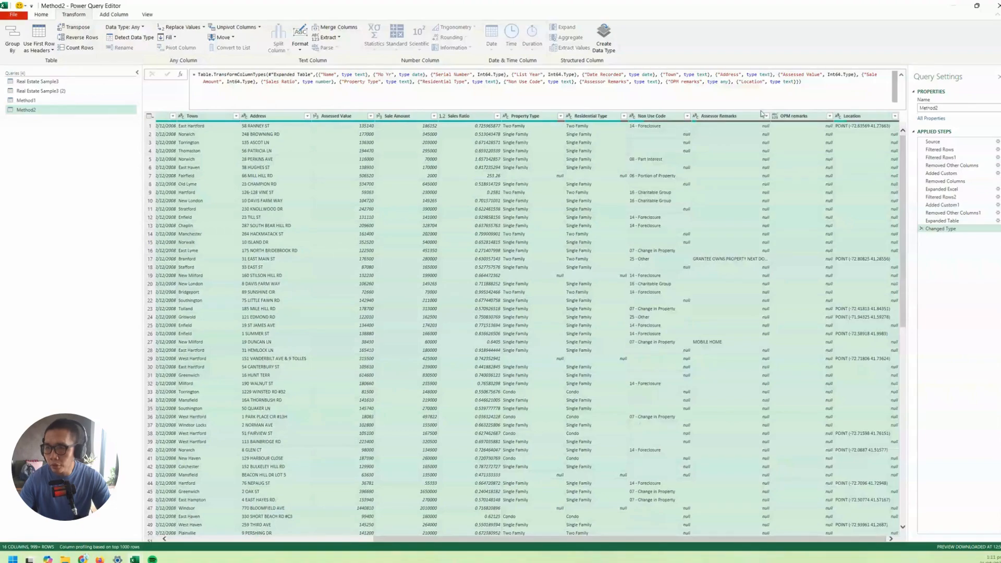
scroll(825, 214, "down", 10)
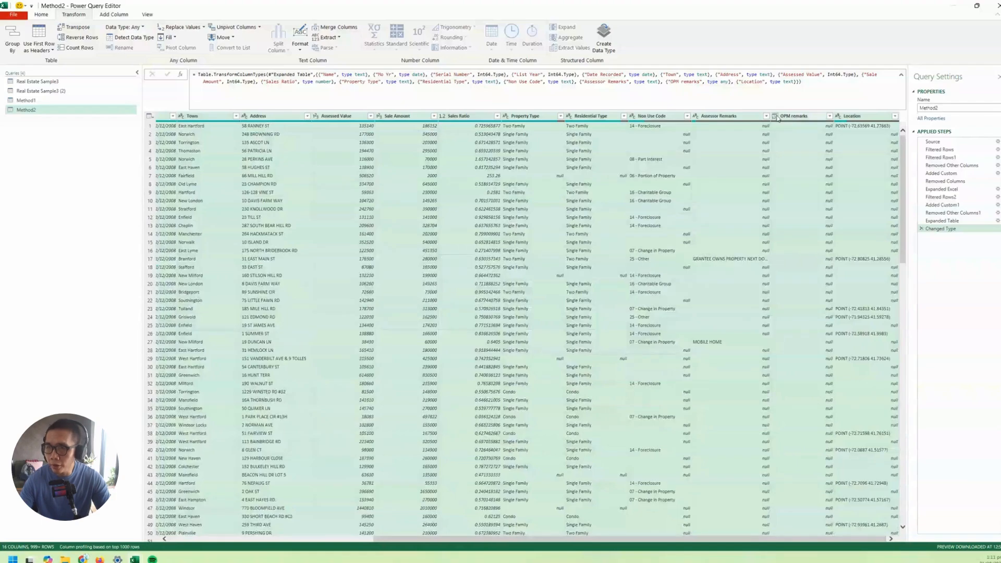
left_click(775, 116)
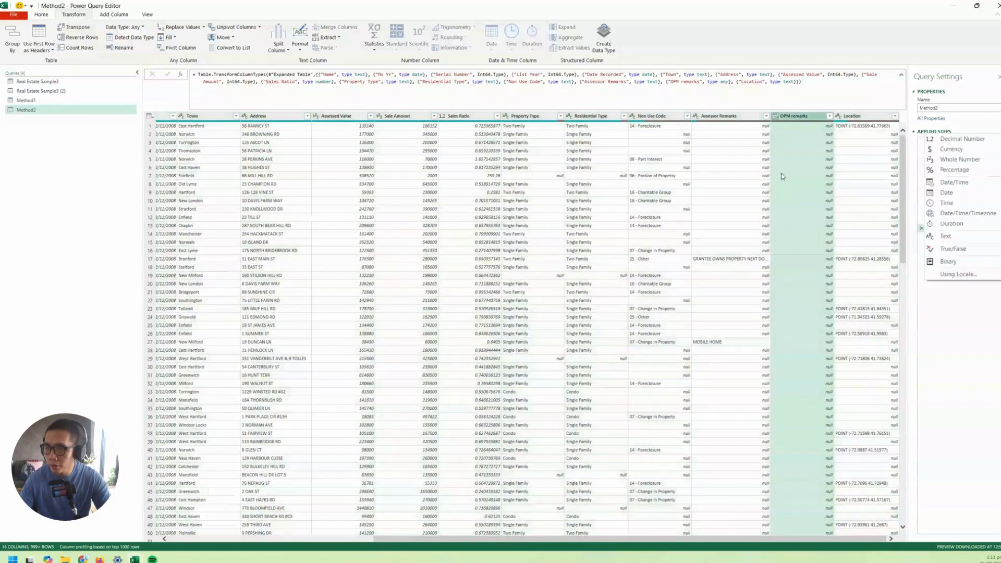
left_click(944, 235)
left_click(866, 242)
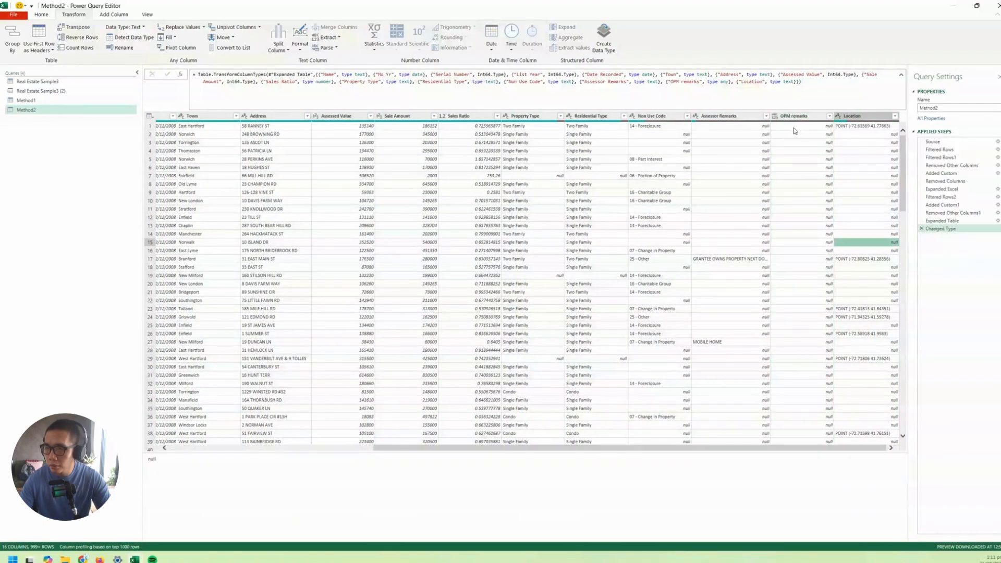
left_click(776, 115)
left_click(945, 239)
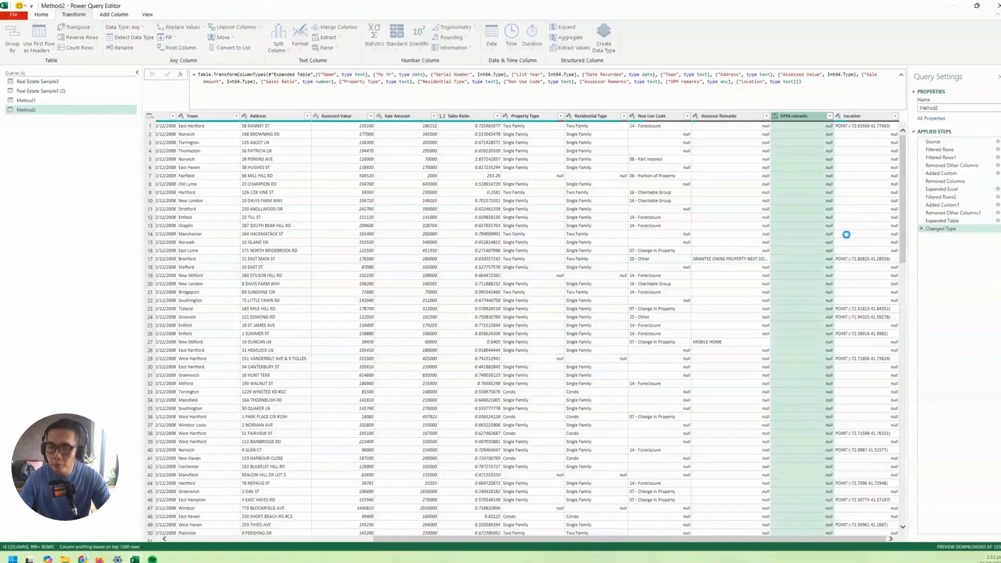
Set the data type of the OPM remarks column in the Method1 query to Text.
left_click(32, 100)
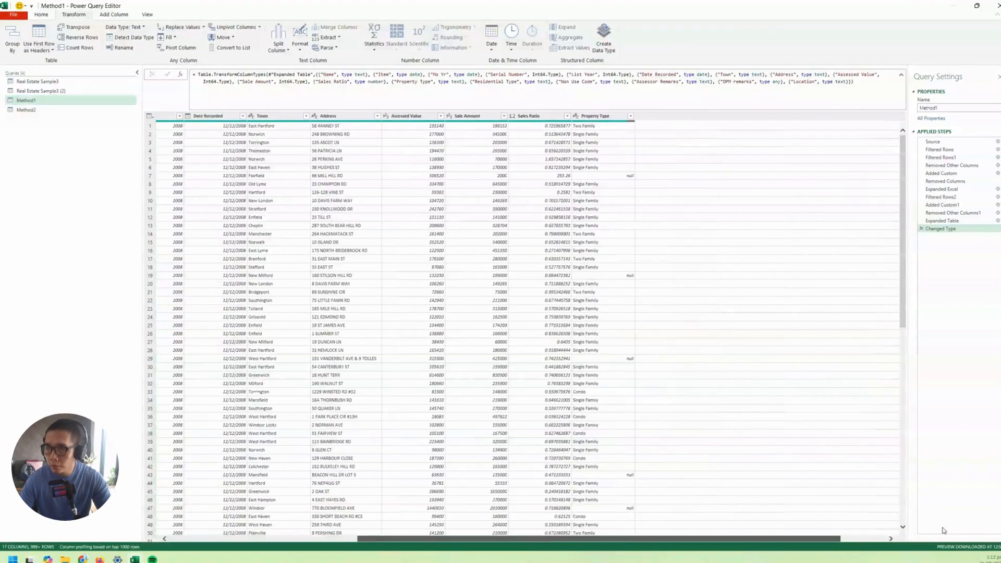
left_click(775, 117)
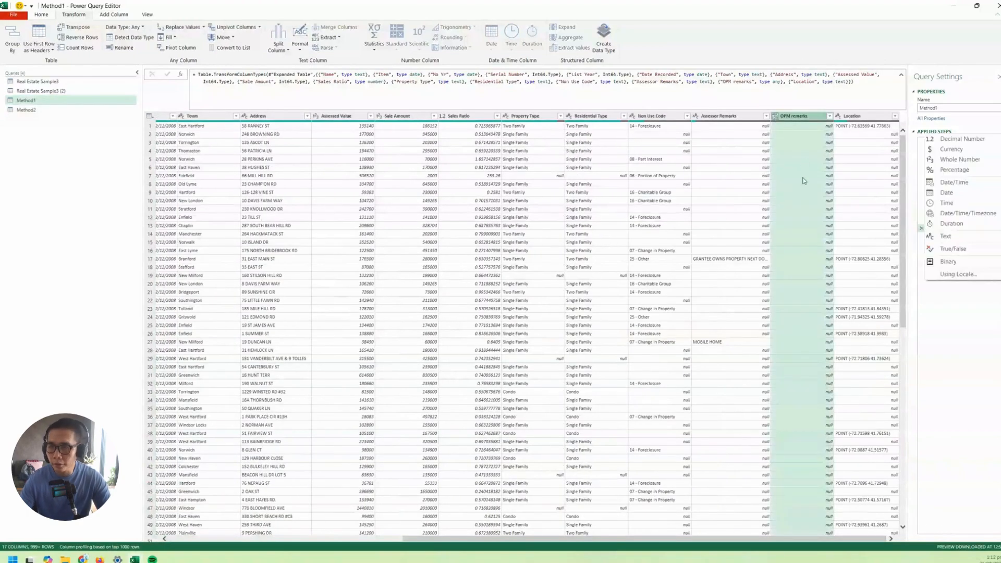
left_click(931, 235)
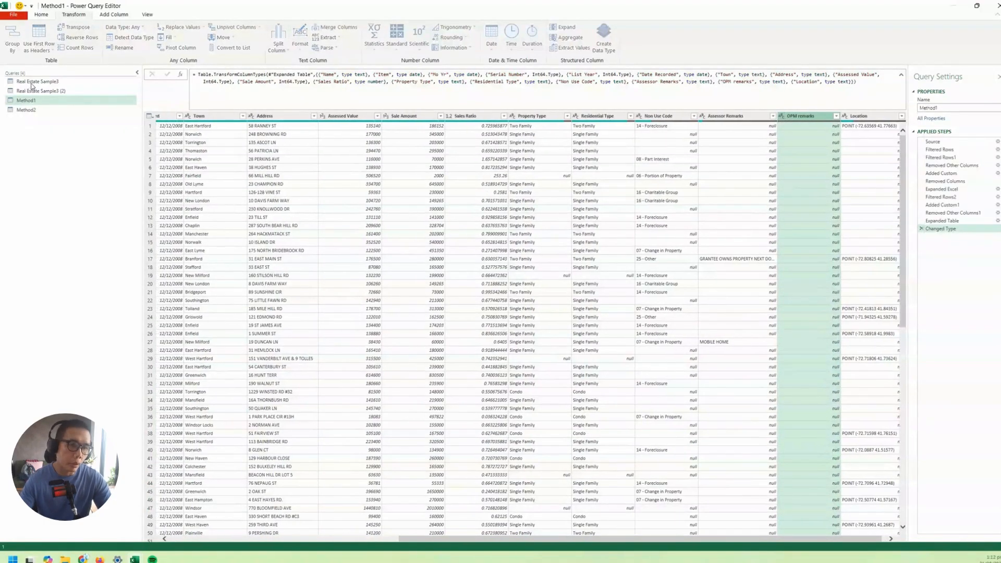
Delete the Real Estate Sample3 and Real Estate Sample3 (2) queries, and open Method1 and Method2 to check them.
left_click(31, 83)
left_click(33, 91)
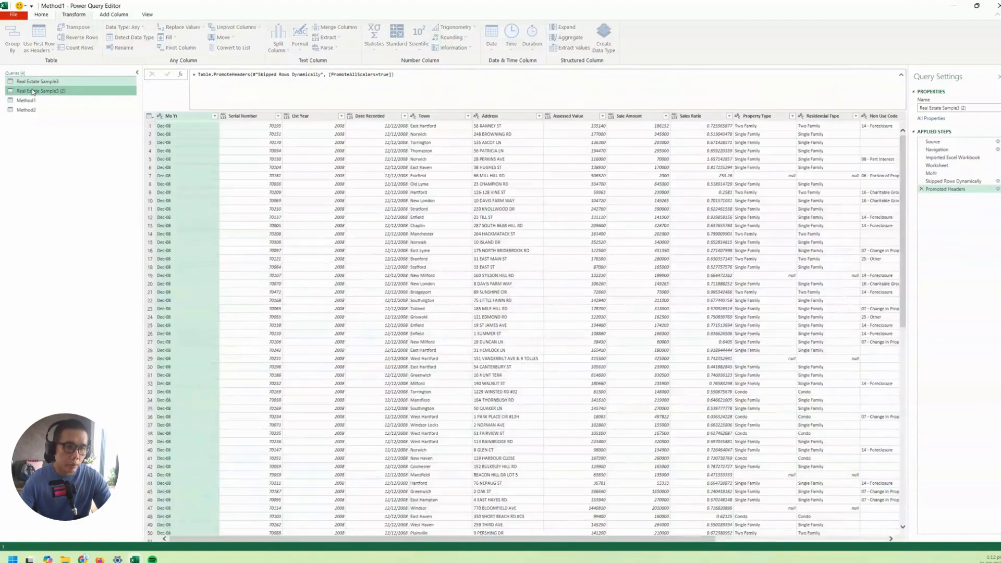
right_click(32, 92)
left_click(73, 124)
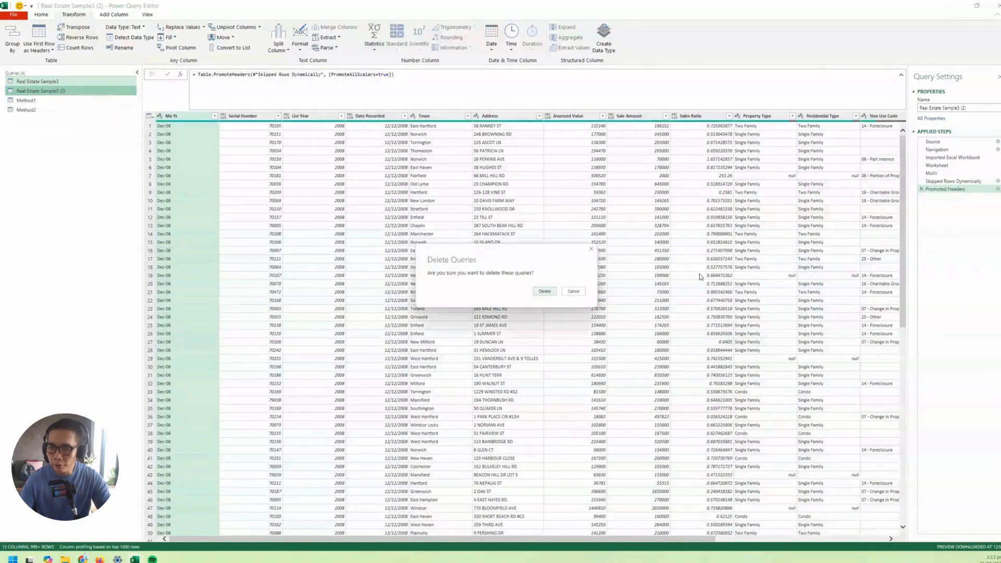
left_click(552, 291)
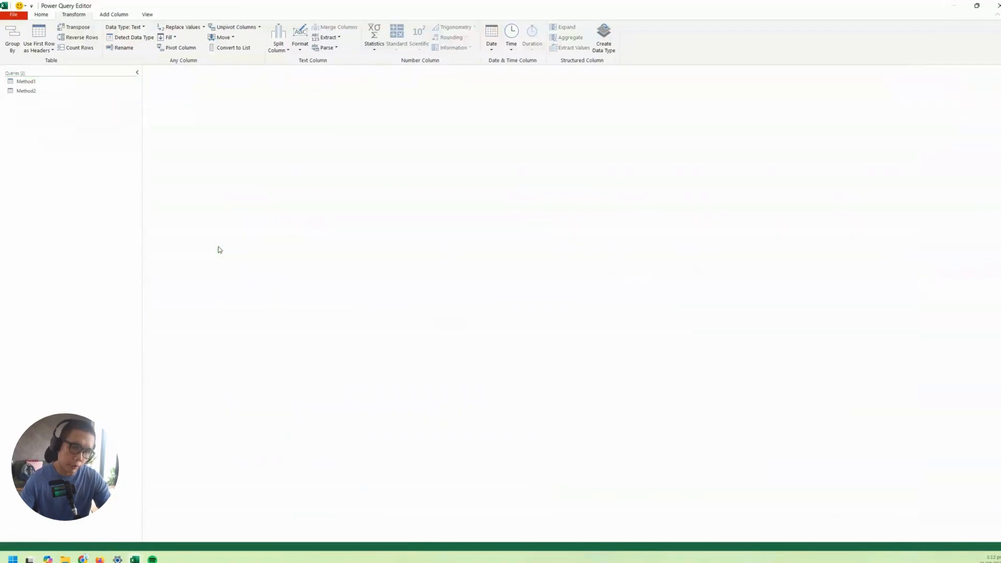
left_click(46, 81)
left_click(40, 90)
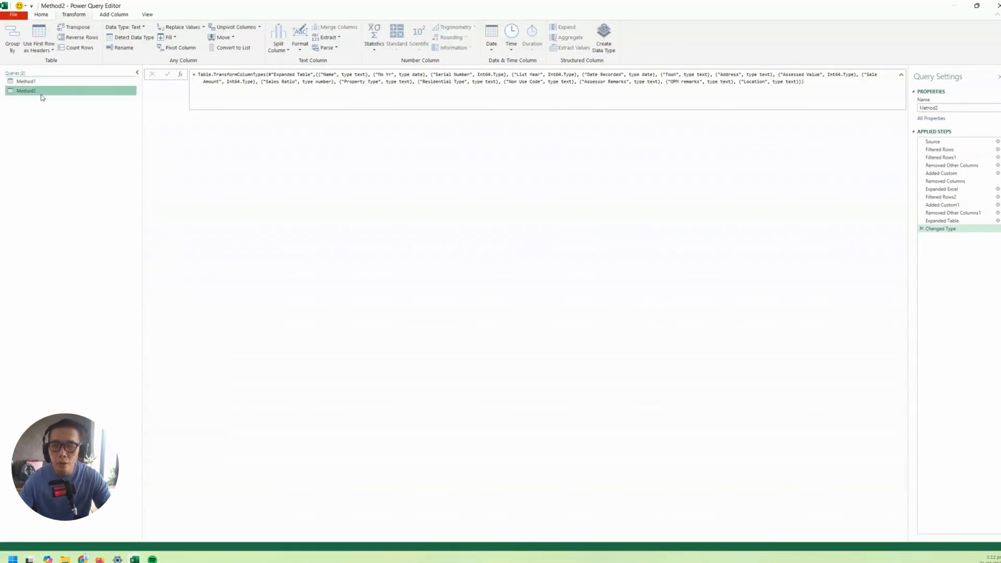